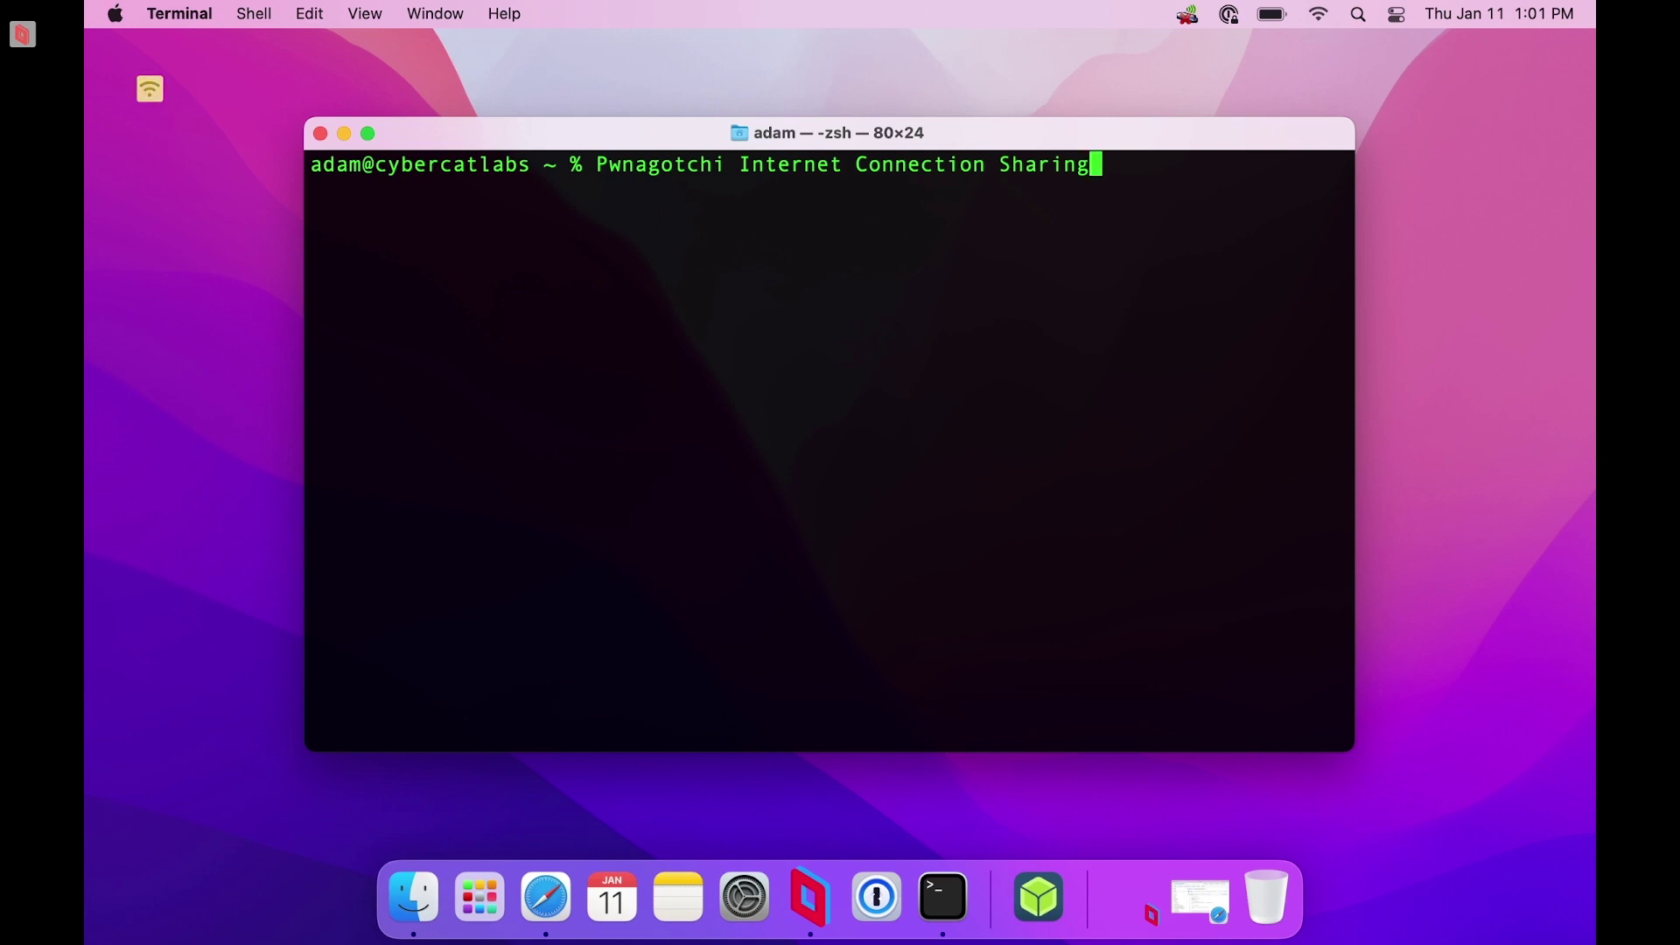
Bring up Spotlight search to find System Preferences
{"action": "key", "text": "super+space"}
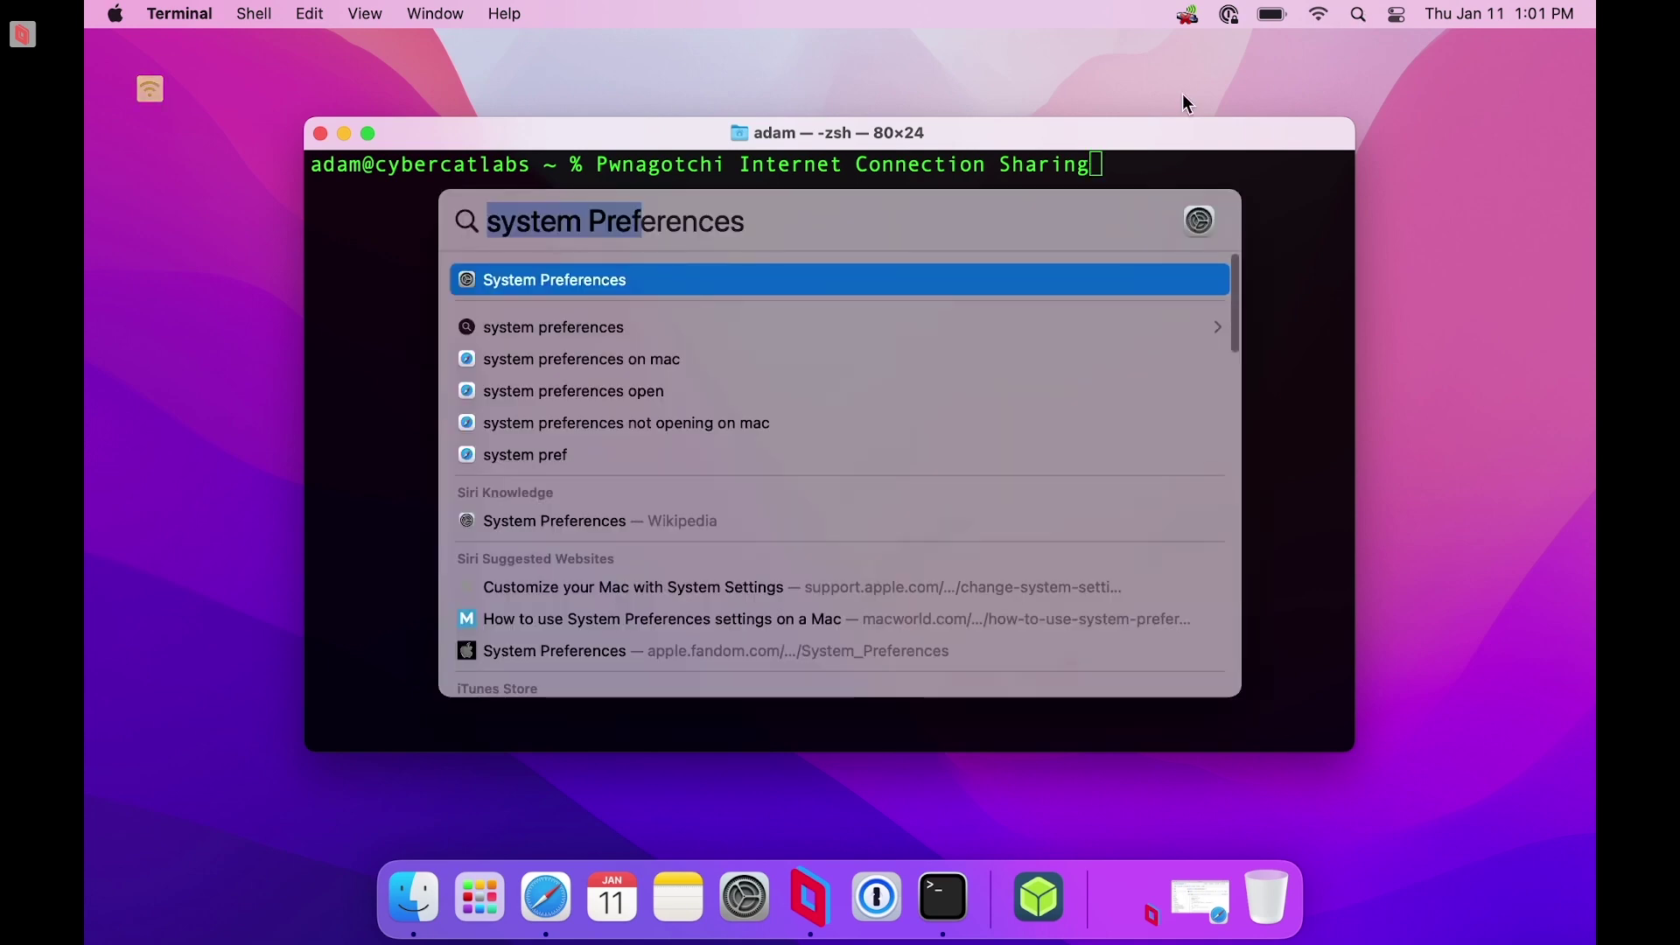
Launch System Preferences, open the Network pane, and begin adding a new network service
{"action": "left_click", "coordinate": [545, 282]}
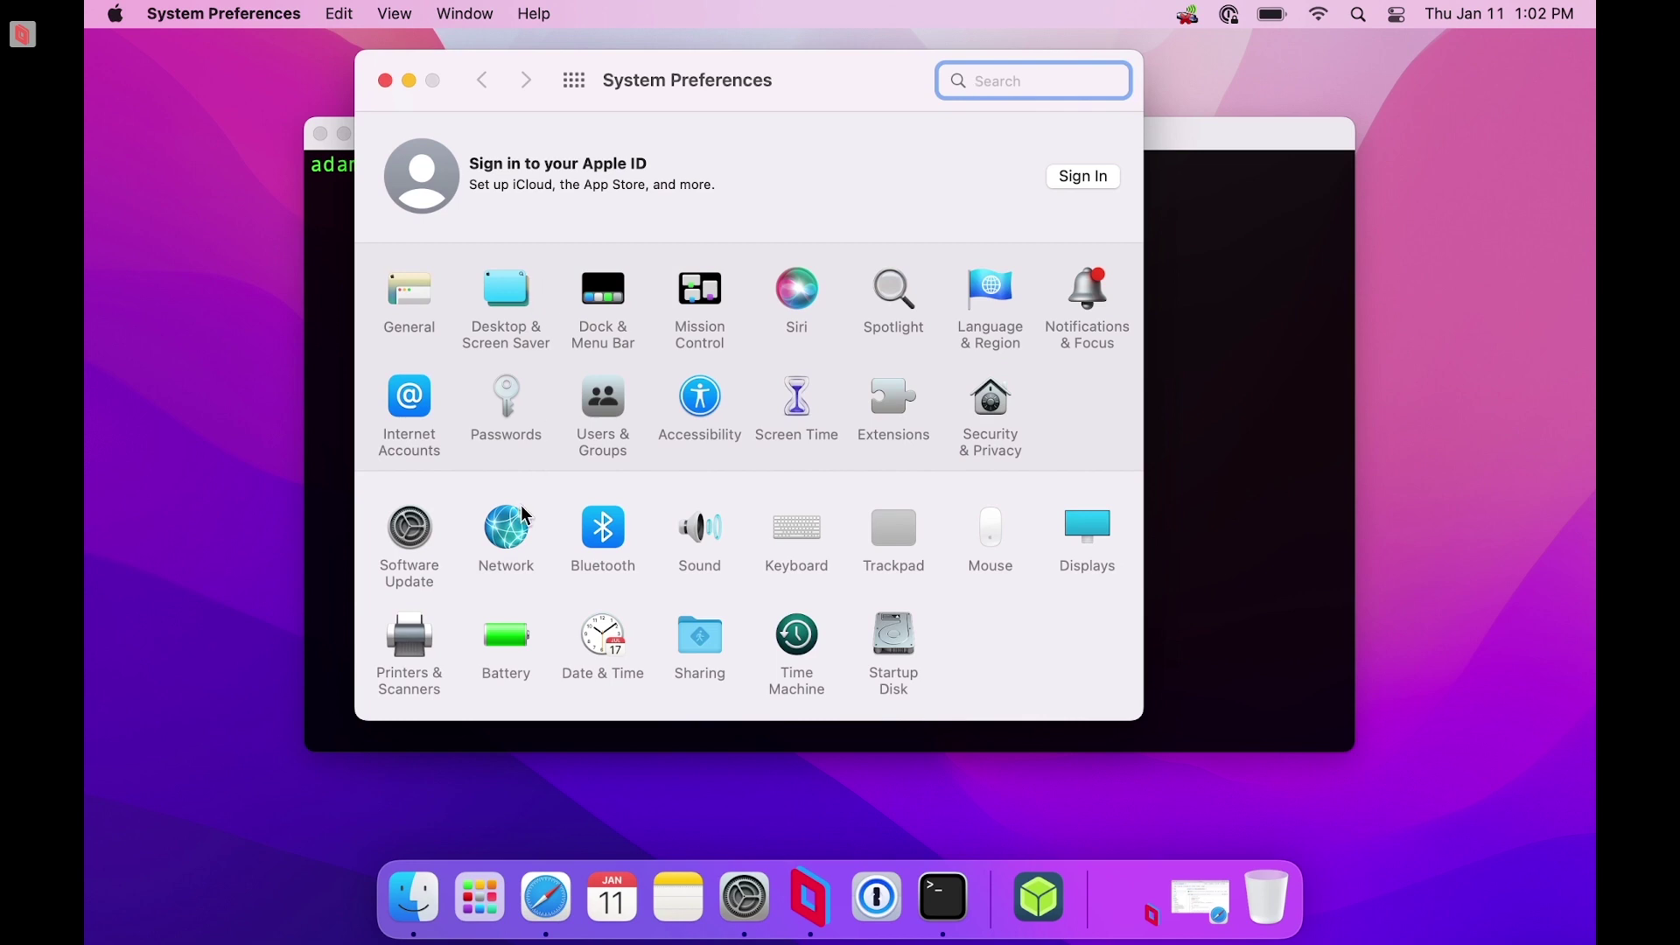
{"action": "left_click", "coordinate": [515, 550]}
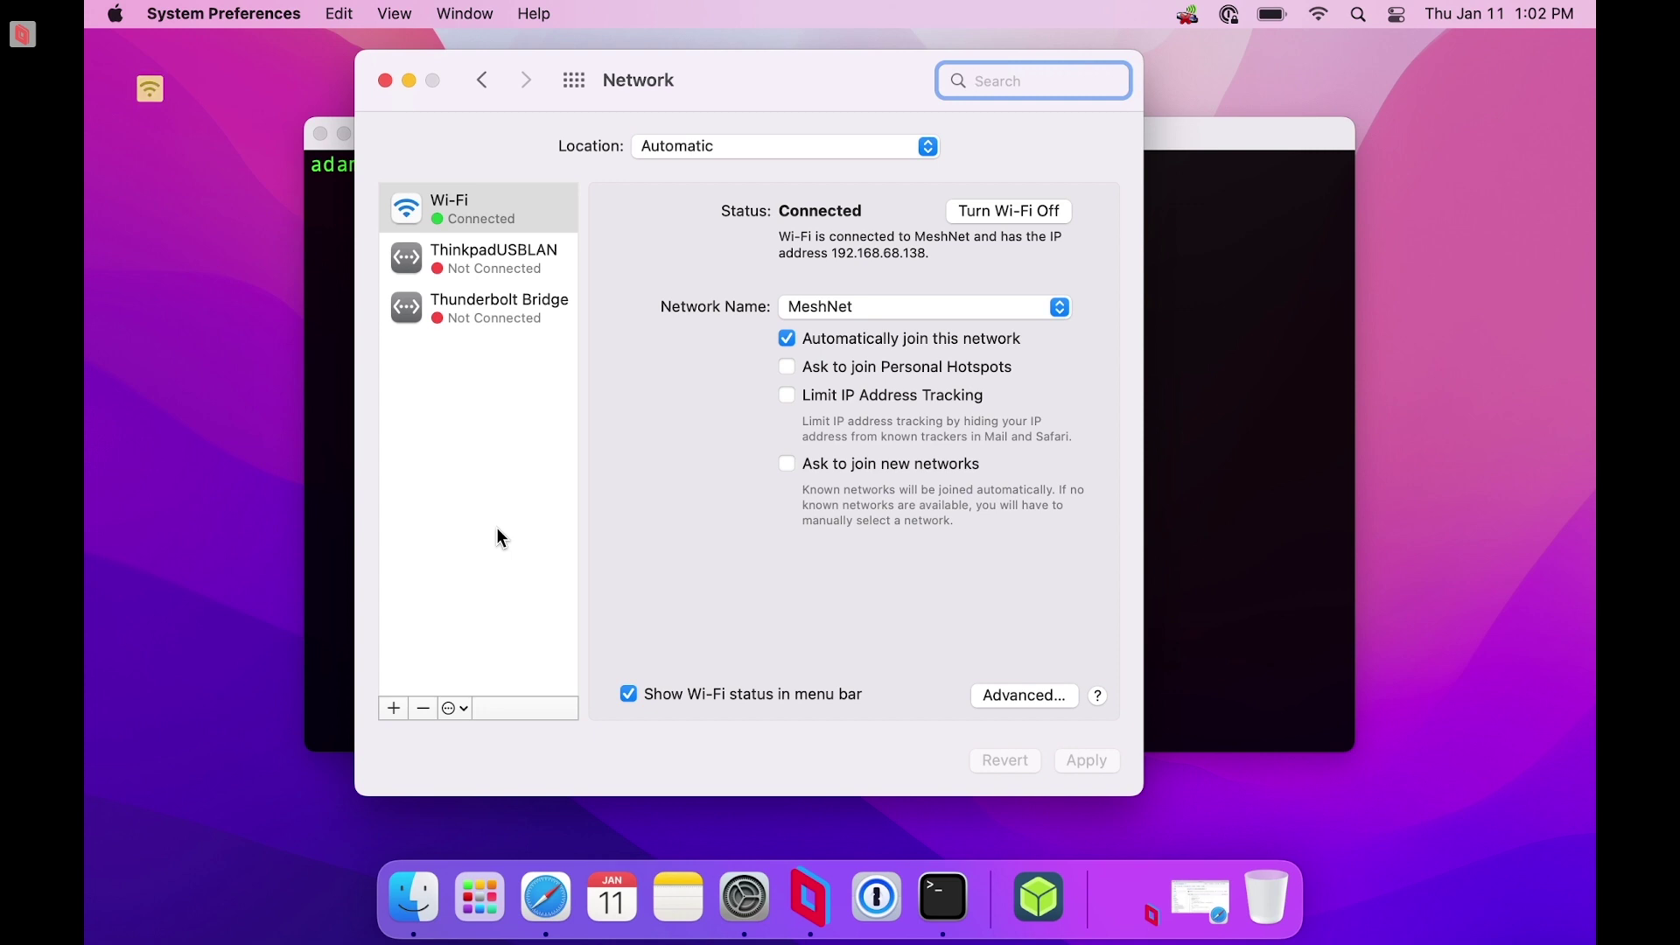
{"action": "left_click", "coordinate": [394, 709]}
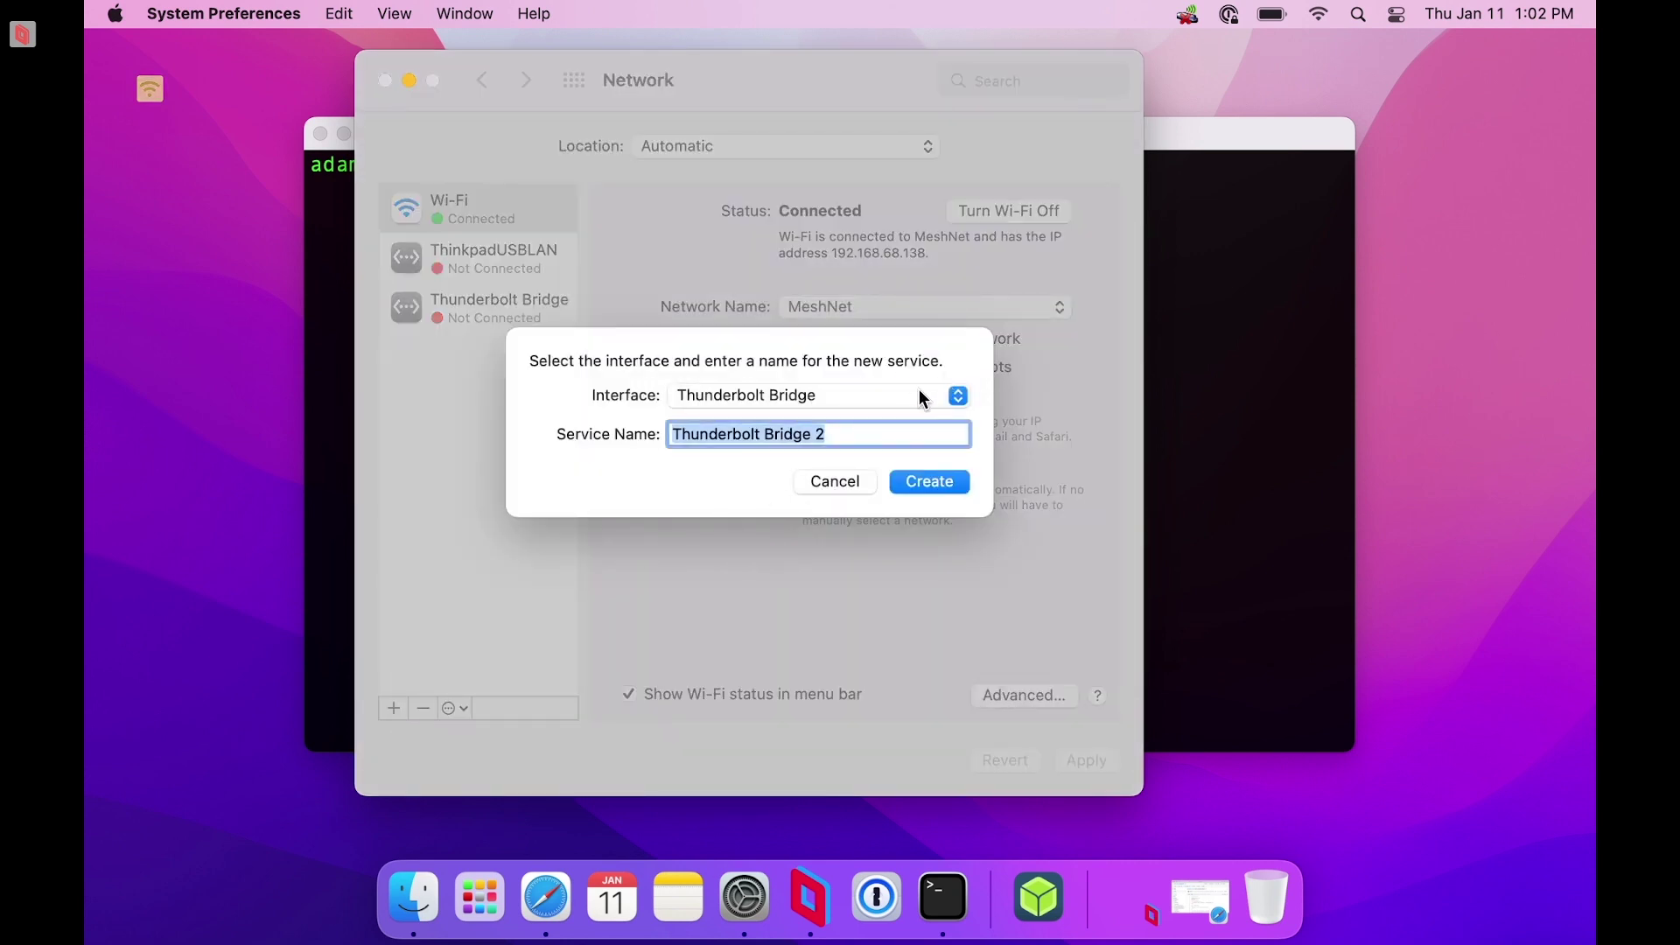
Create a new network service on the RNDIS/Ethernet Gadget interface
{"action": "left_click", "coordinate": [919, 396]}
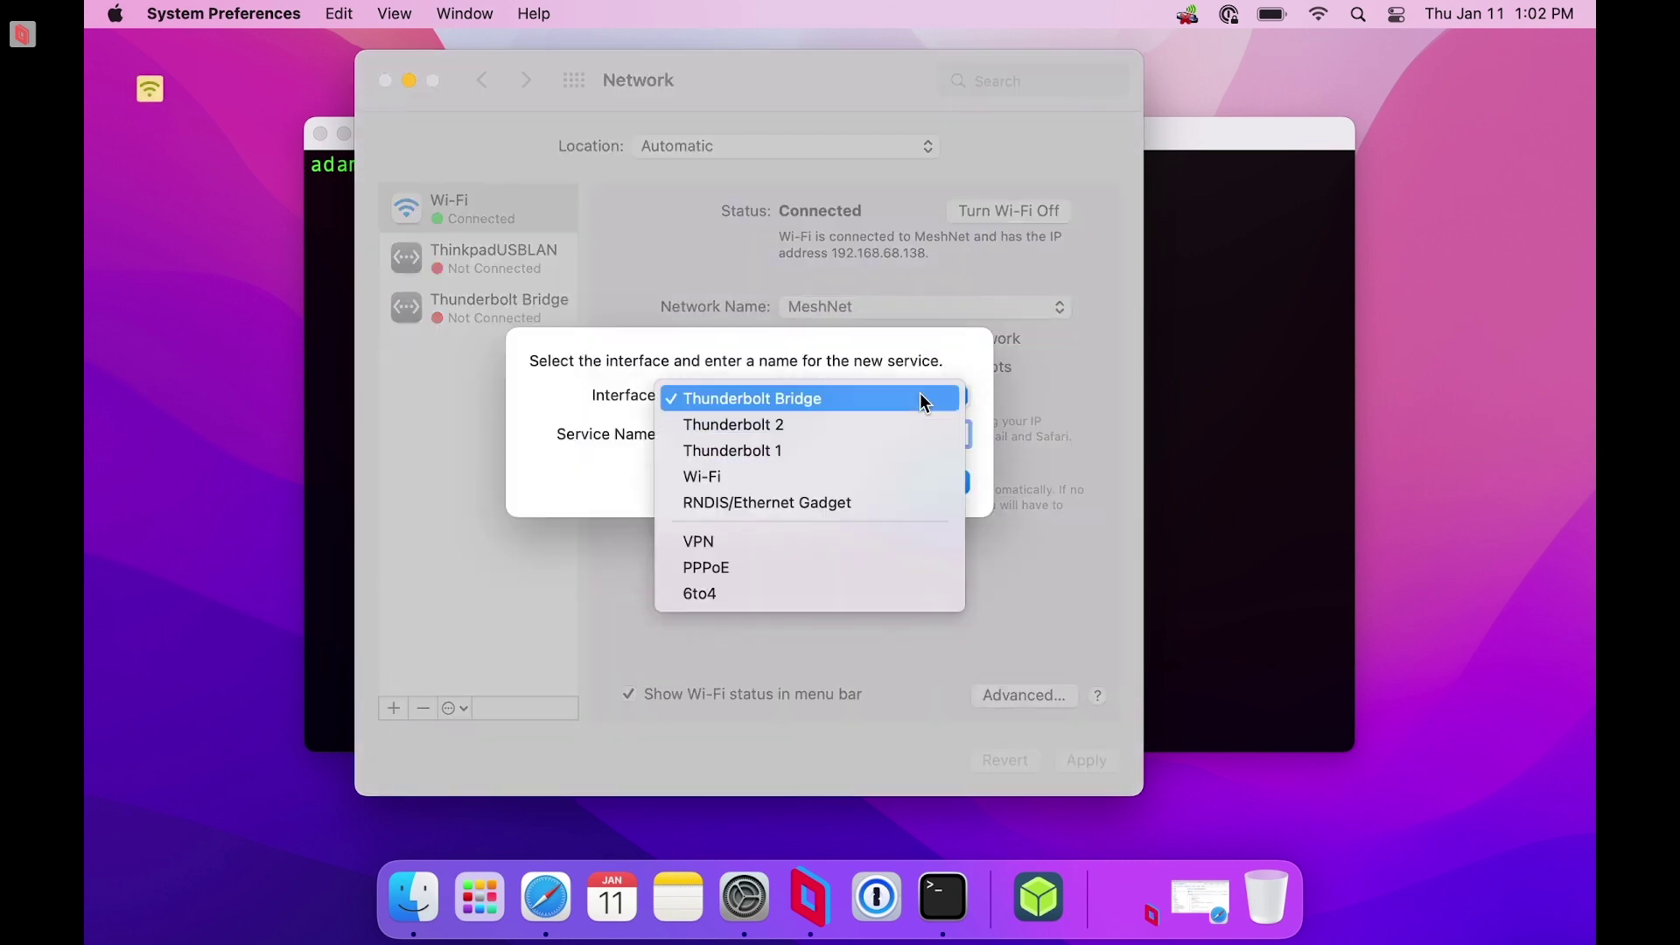
{"action": "left_click", "coordinate": [745, 503]}
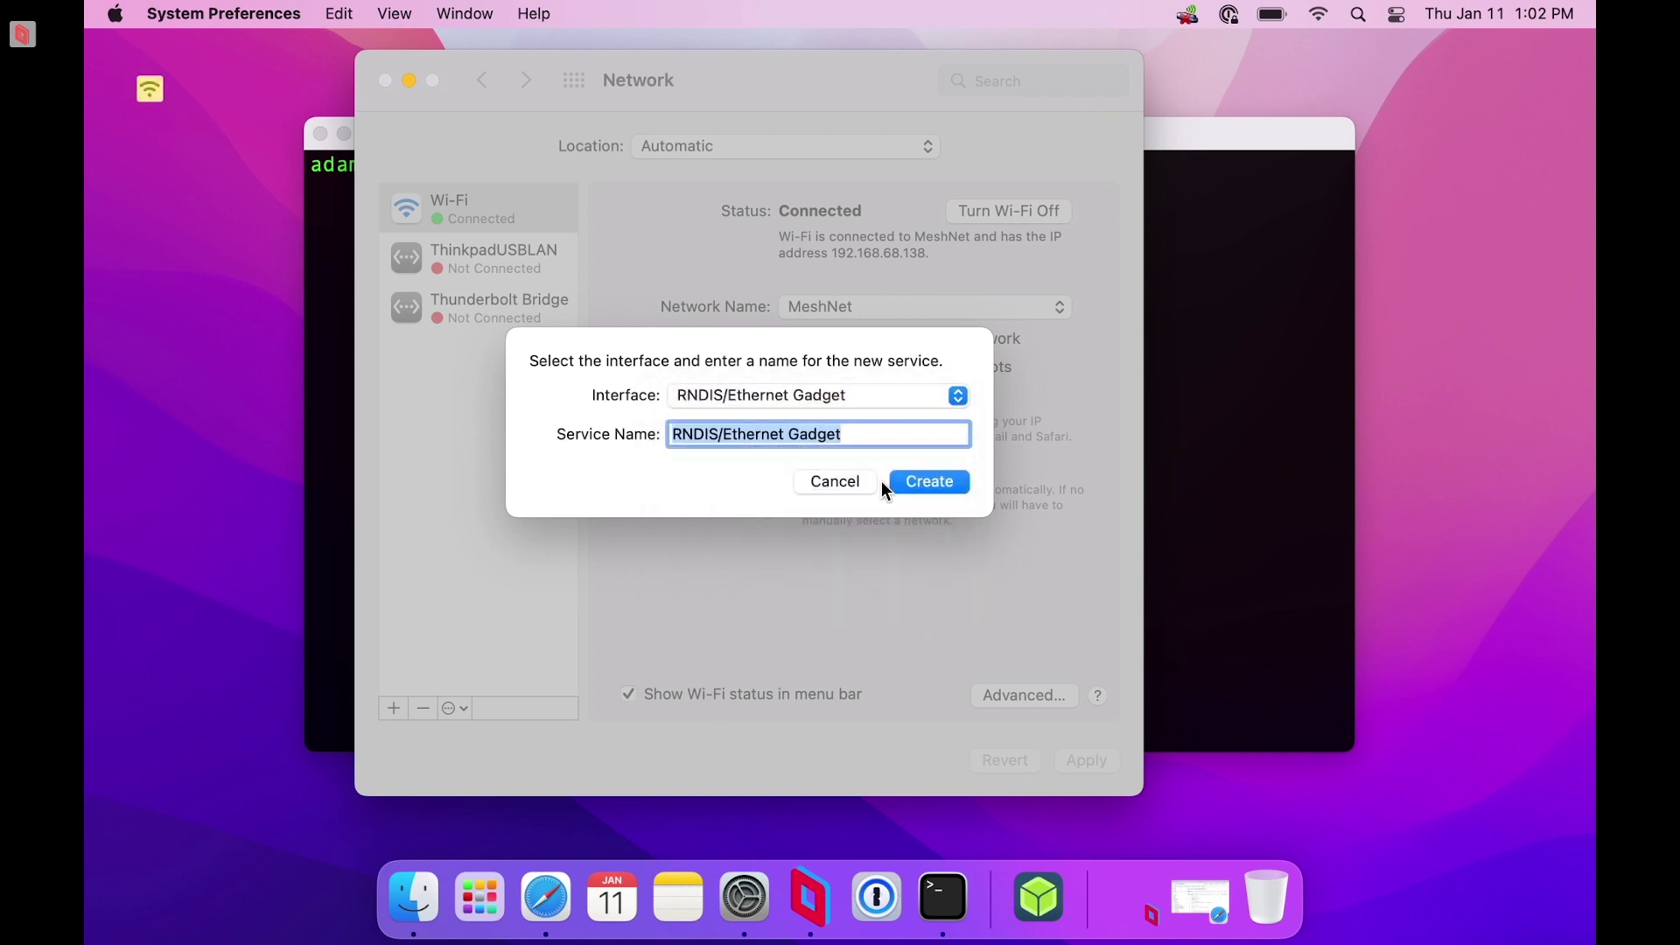
{"action": "left_click", "coordinate": [948, 479]}
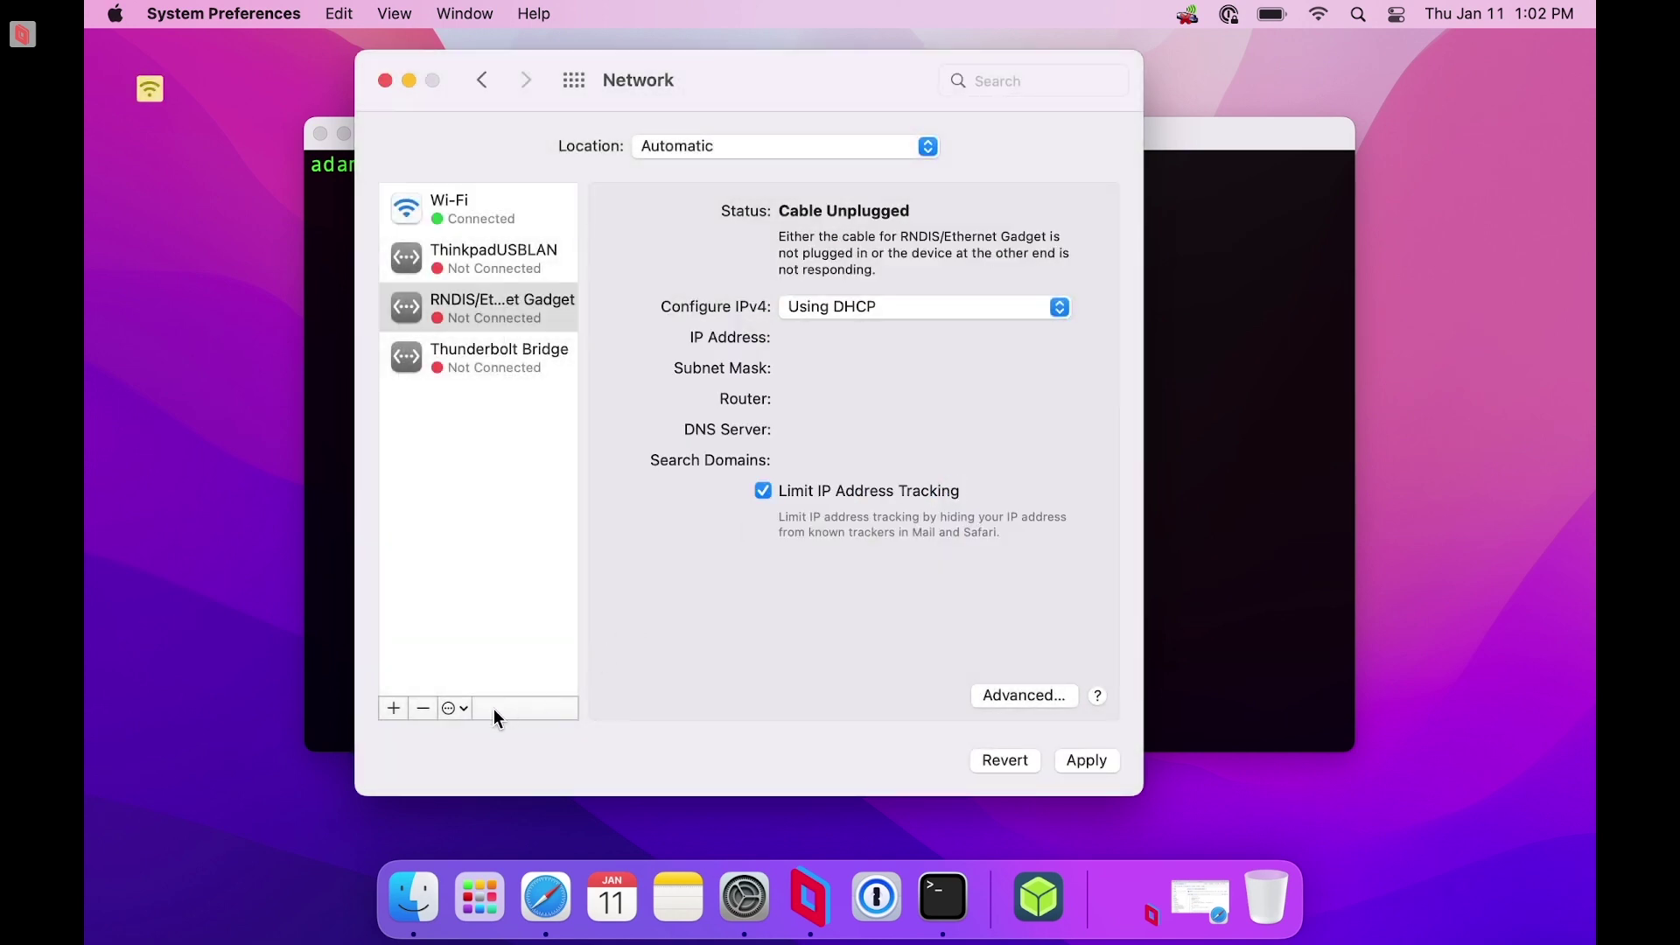
Reorder services so RNDIS/Ethernet Gadget sits second, directly below Wi-Fi
{"action": "left_click", "coordinate": [459, 708]}
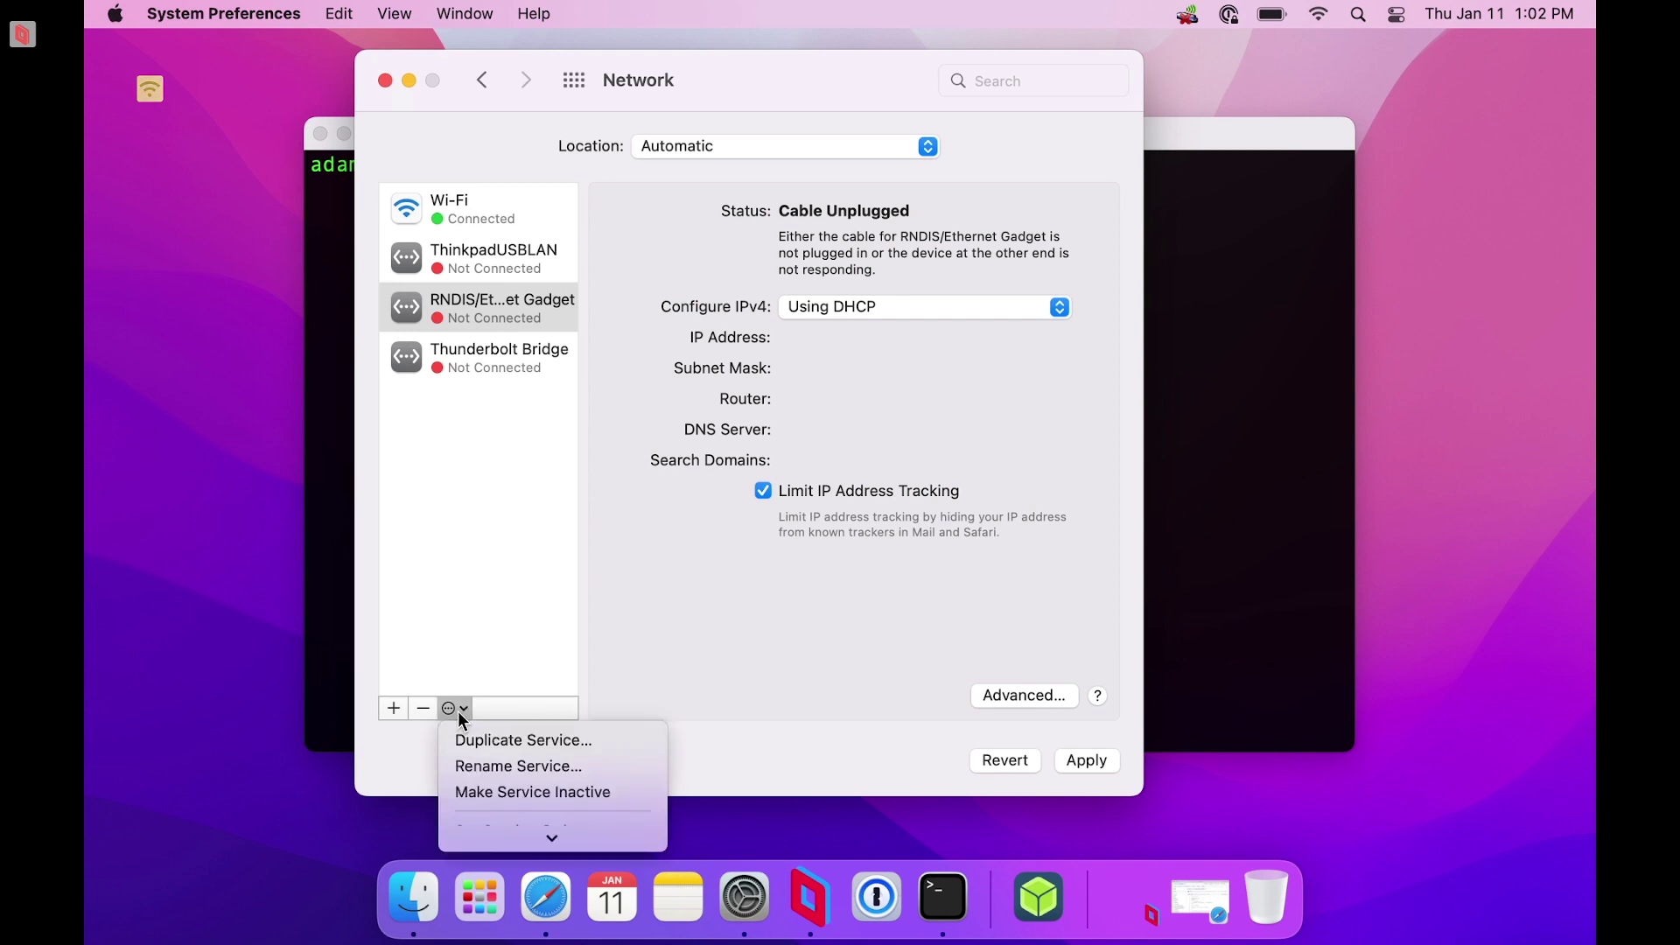
{"action": "mouse_move", "coordinate": [556, 845]}
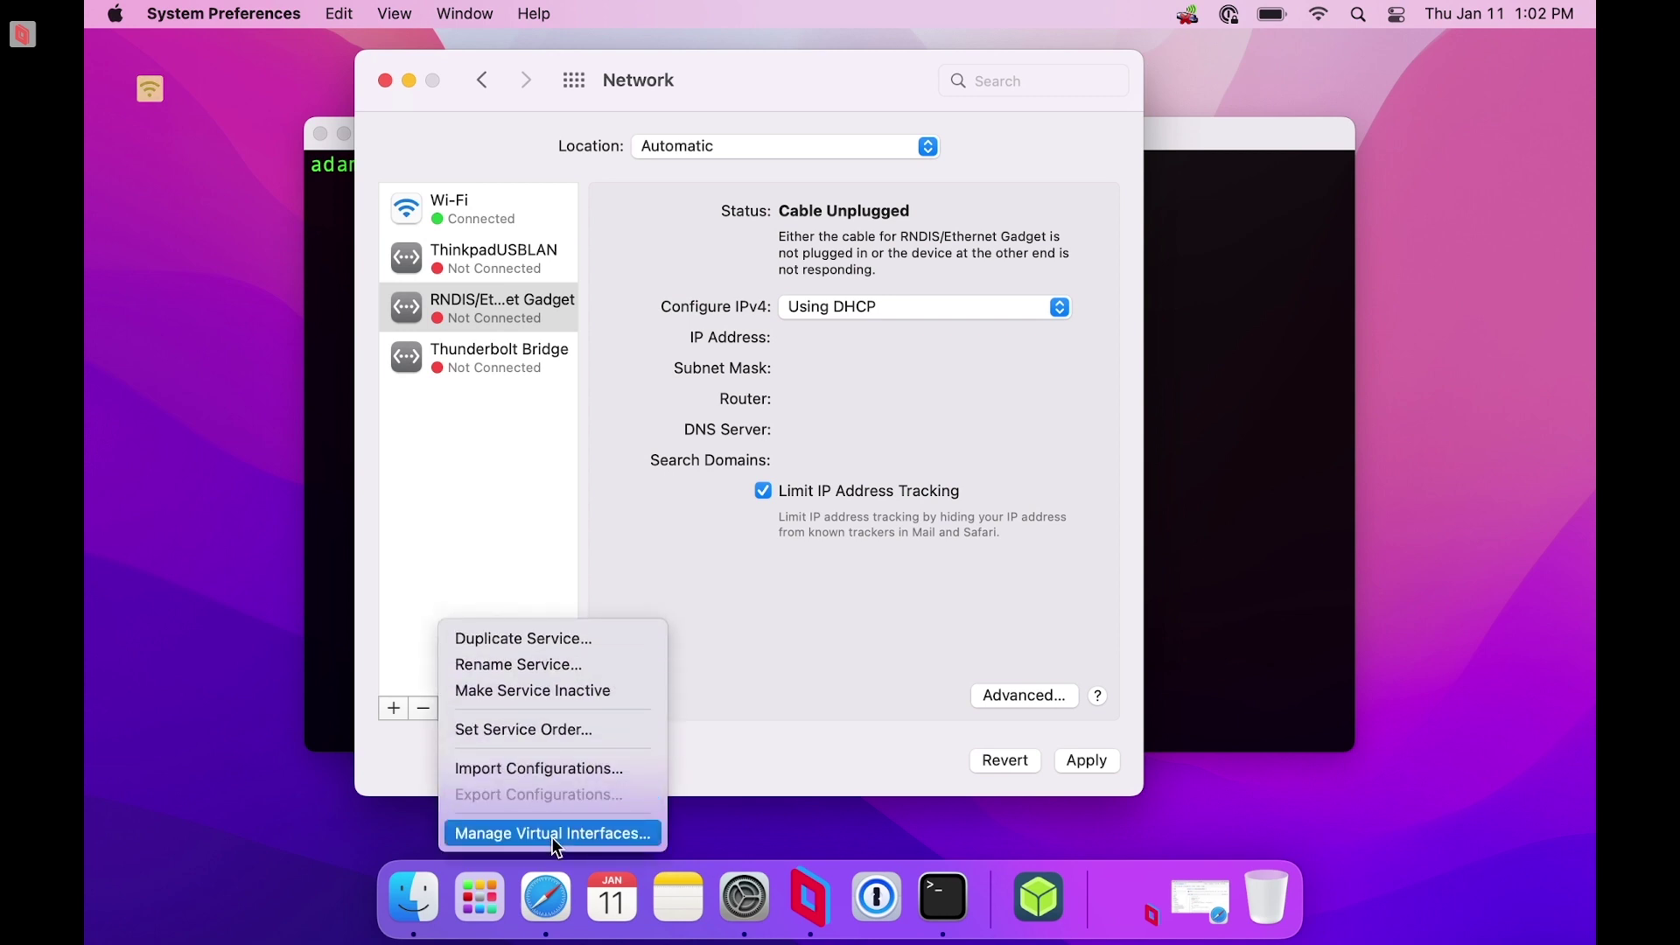
{"action": "left_click", "coordinate": [546, 737]}
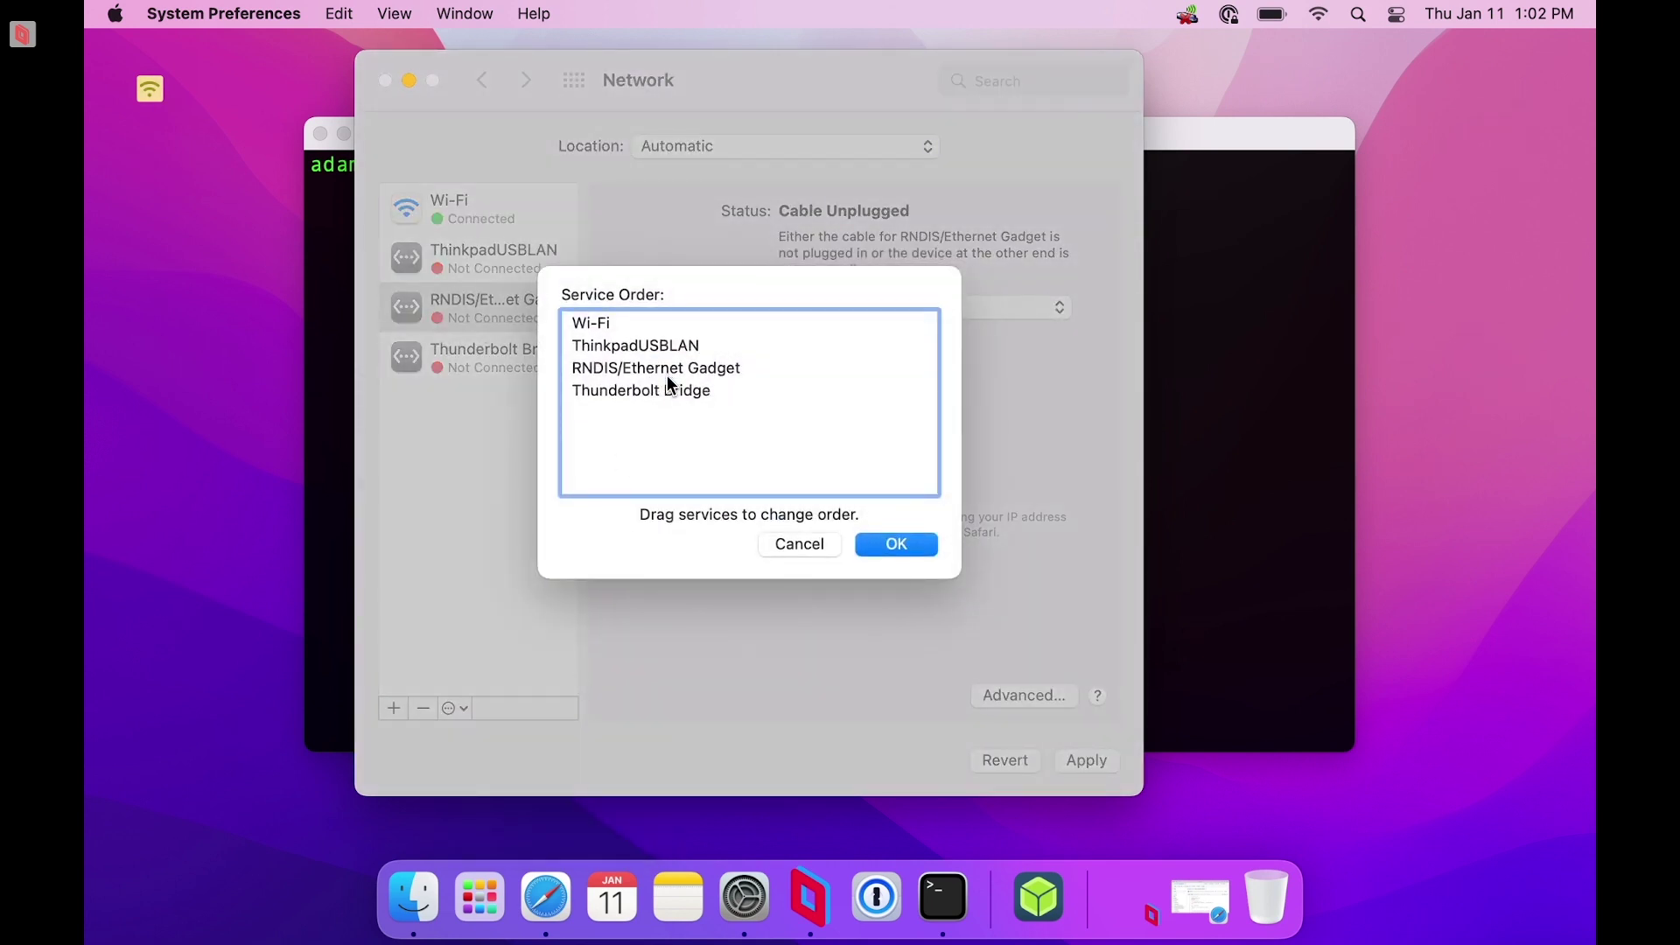
{"action": "left_click", "coordinate": [666, 375]}
{"action": "left_click_drag", "start_coordinate": [626, 373], "coordinate": [689, 344]}
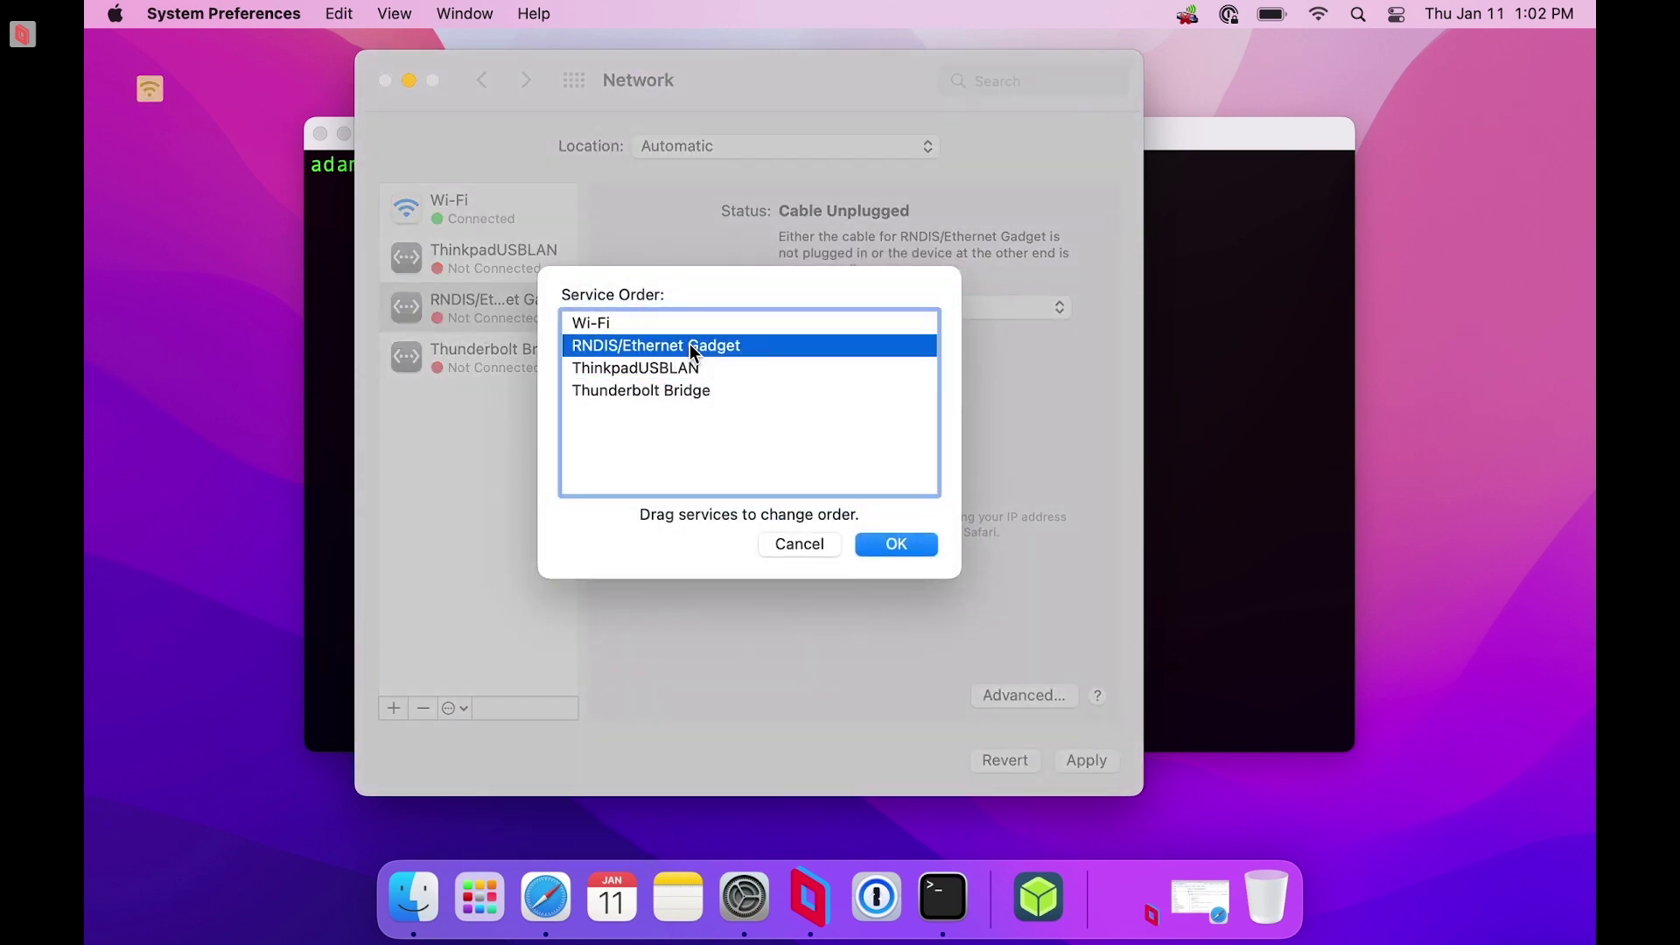
{"action": "left_click", "coordinate": [910, 556]}
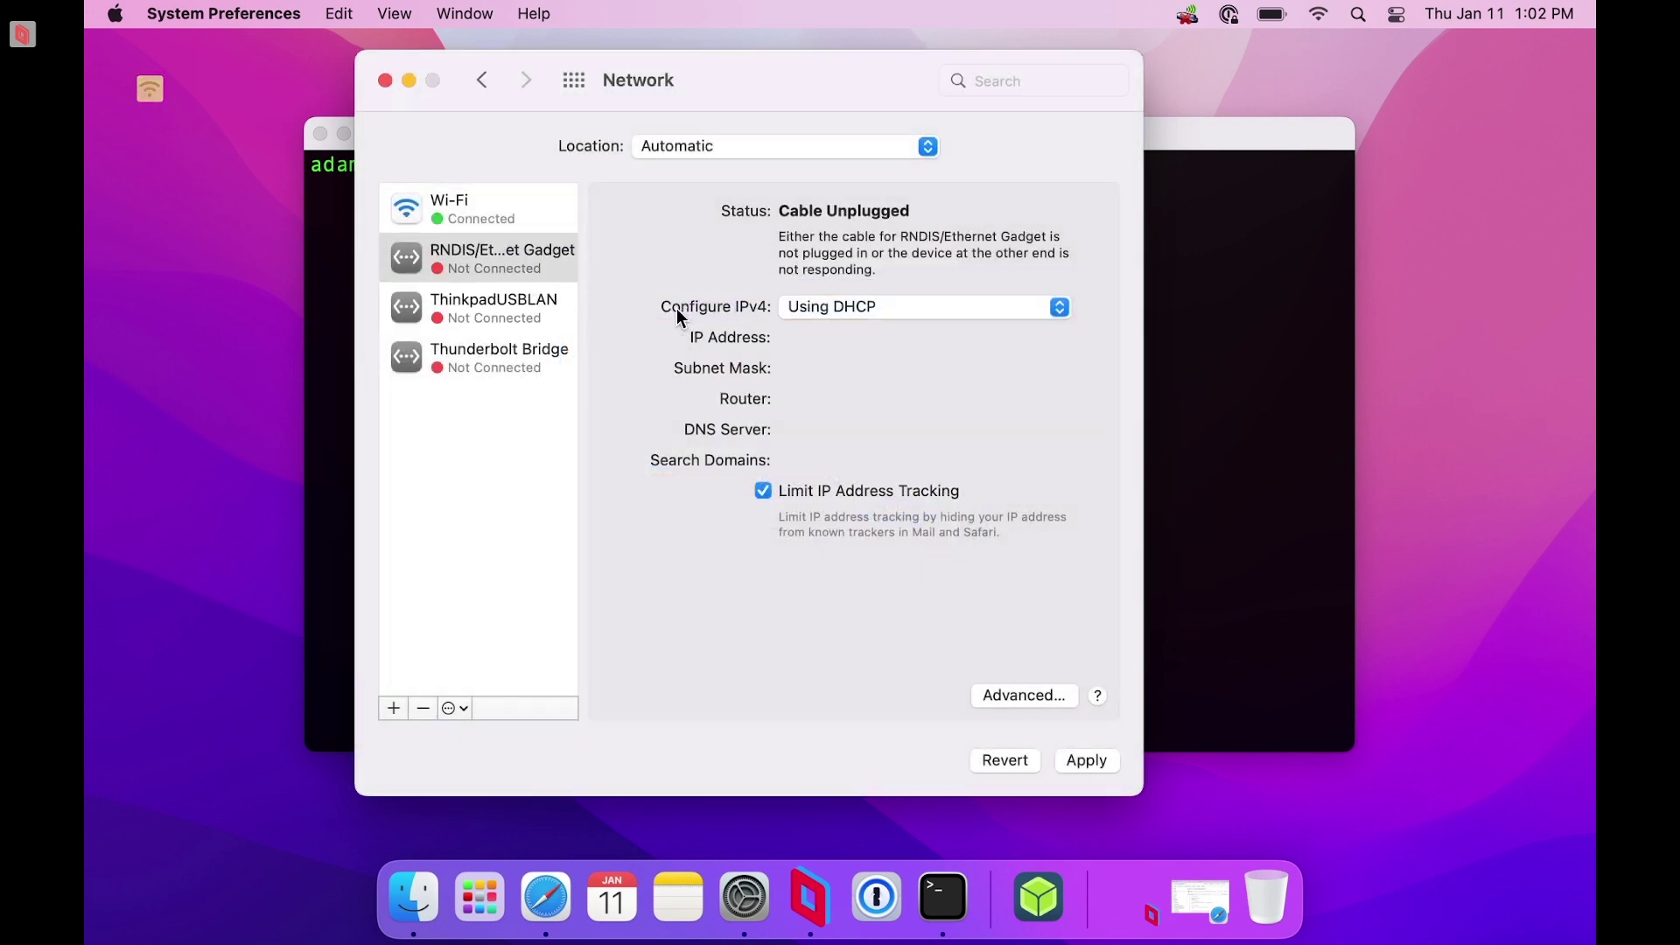
Set the gadget service's IPv4 to Manual with IP 10.0.0.1 and mask 255.255.255.0
{"action": "left_click", "coordinate": [952, 316]}
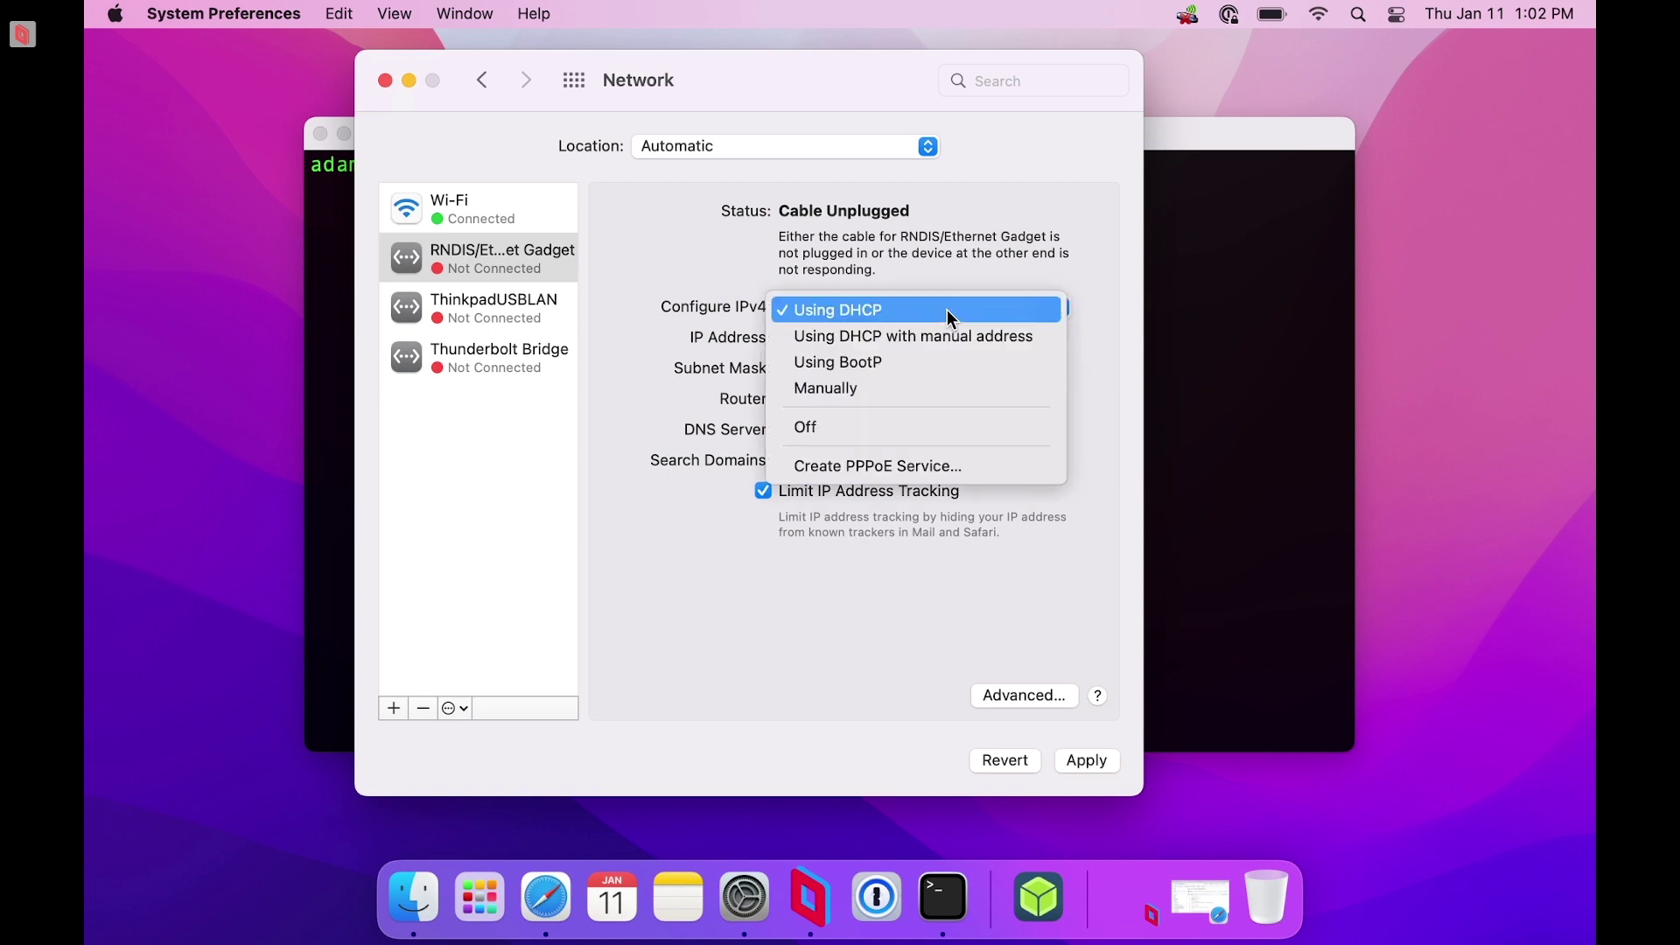
{"action": "left_click", "coordinate": [827, 392]}
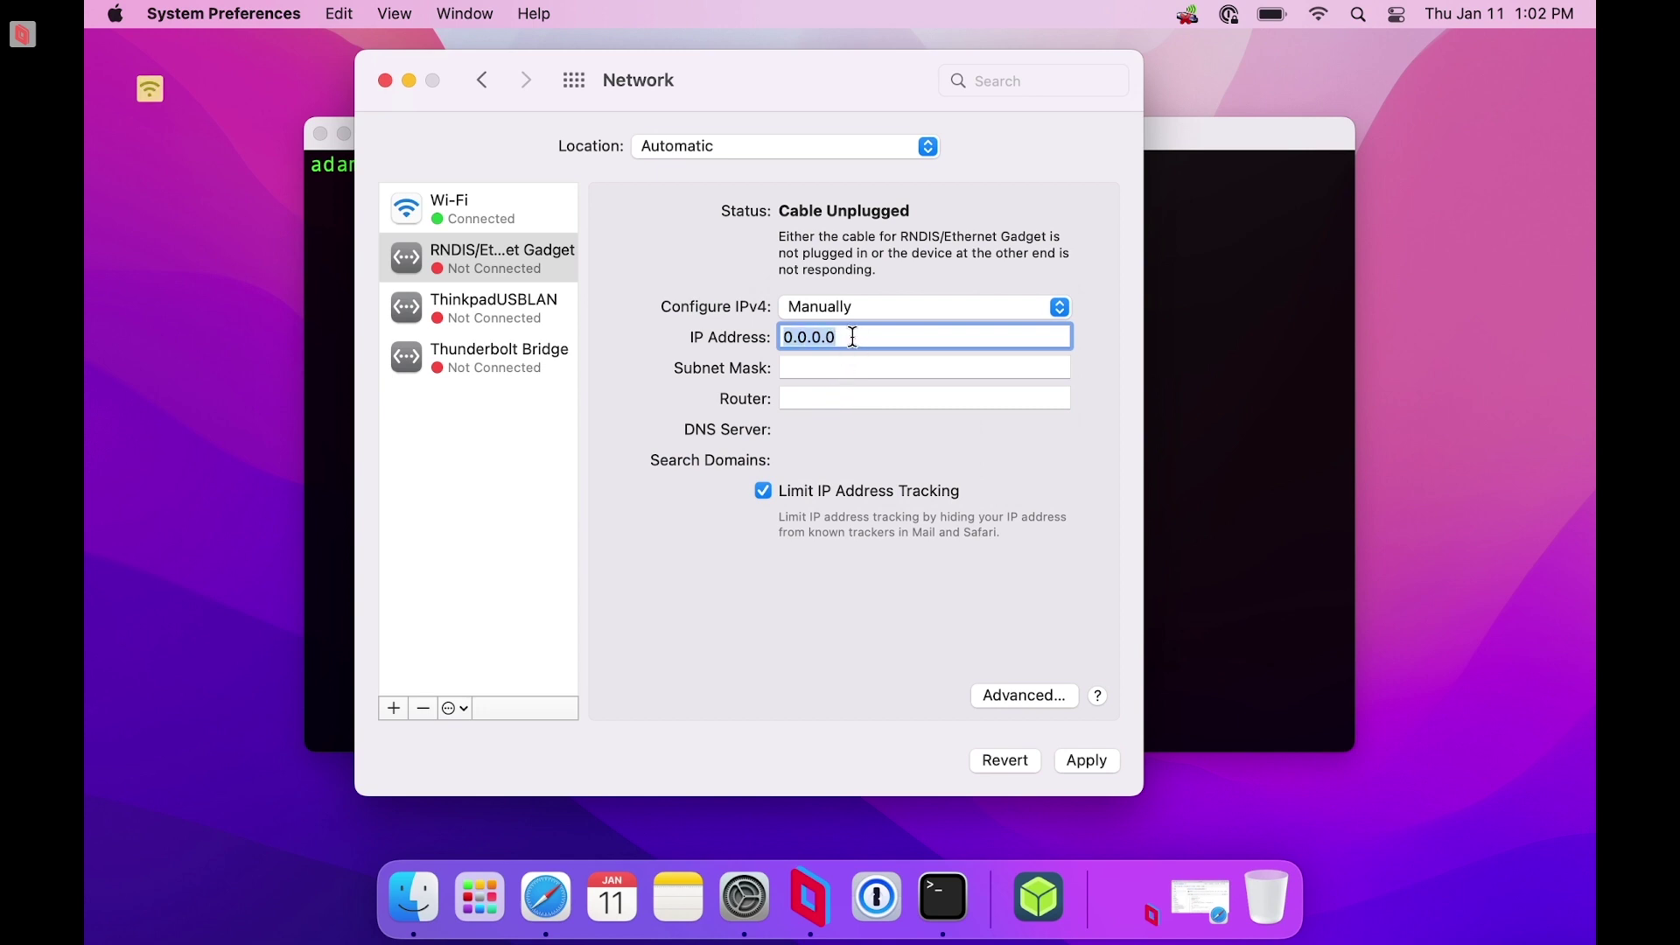
{"action": "type", "text": "10."}
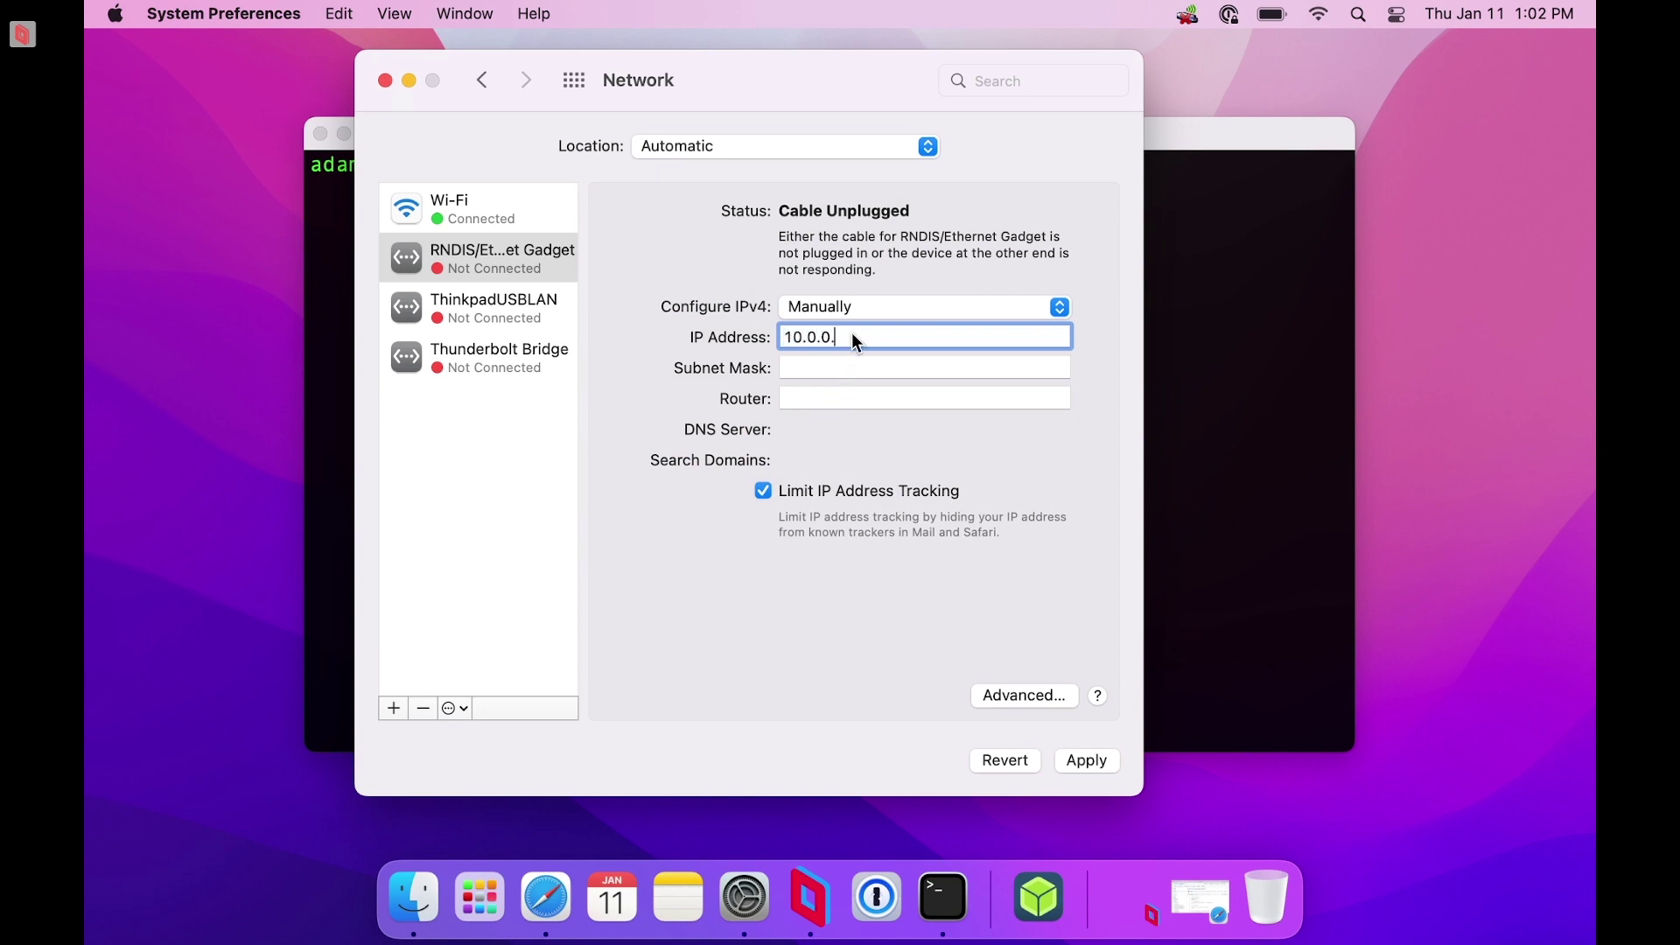
{"action": "left_click", "coordinate": [790, 358]}
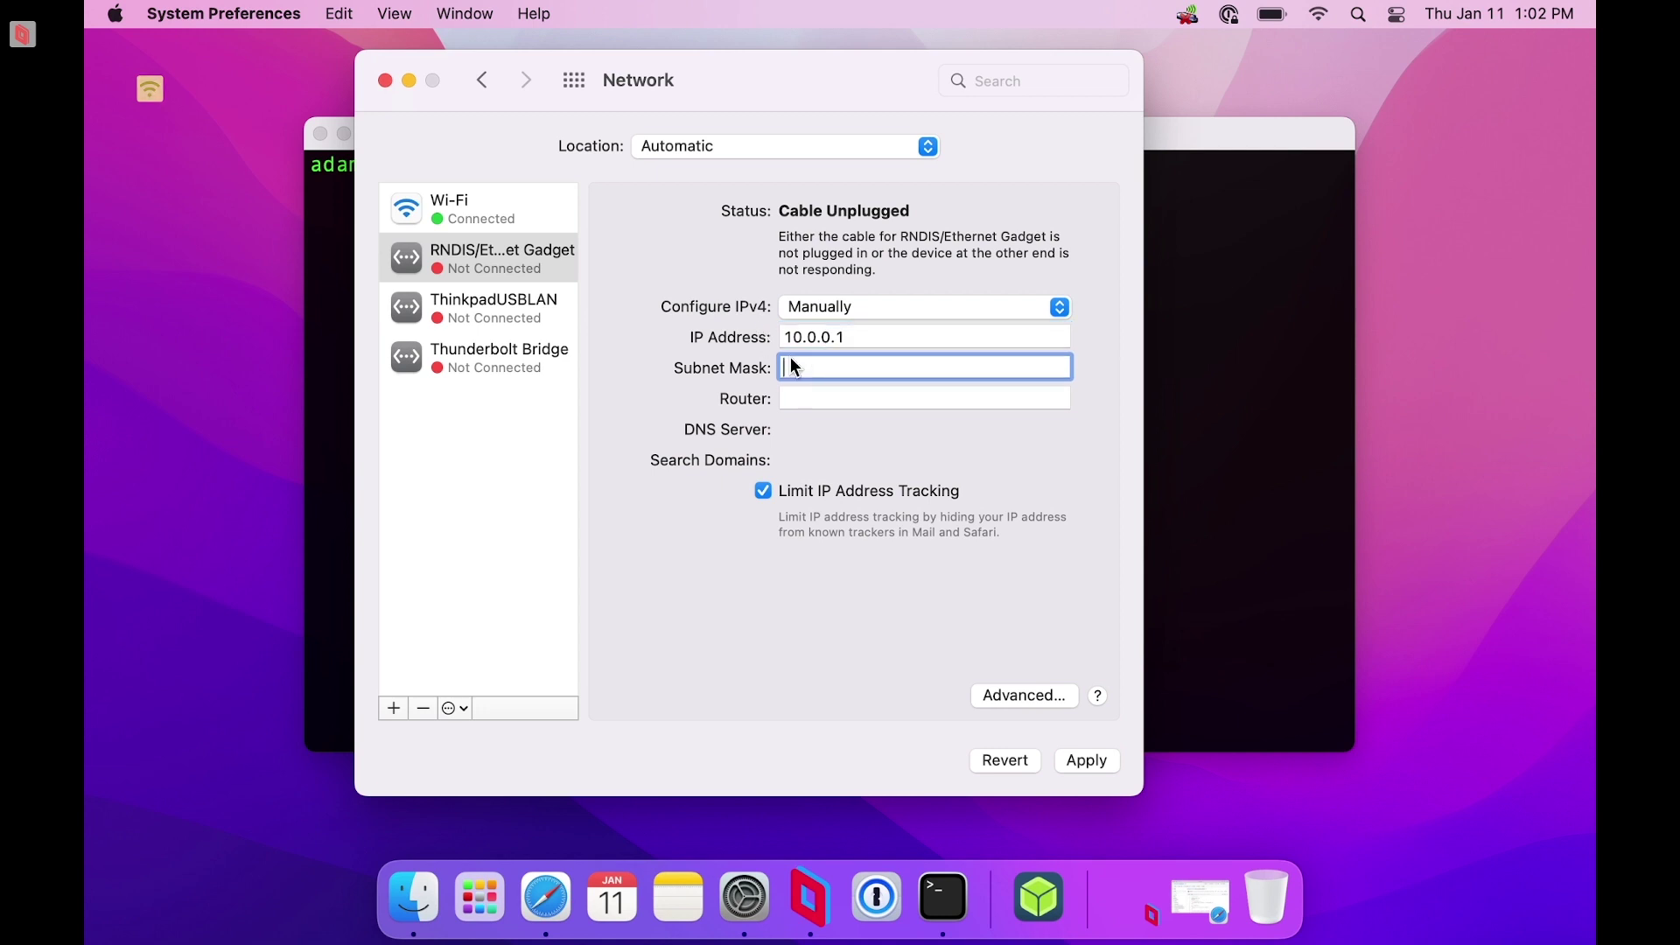
{"action": "type", "text": "255.255.255.0"}
Add DNS servers 8.8.8.8 and 1.1.1.1 to the gadget service, apply, and close Network
{"action": "left_click", "coordinate": [1013, 696]}
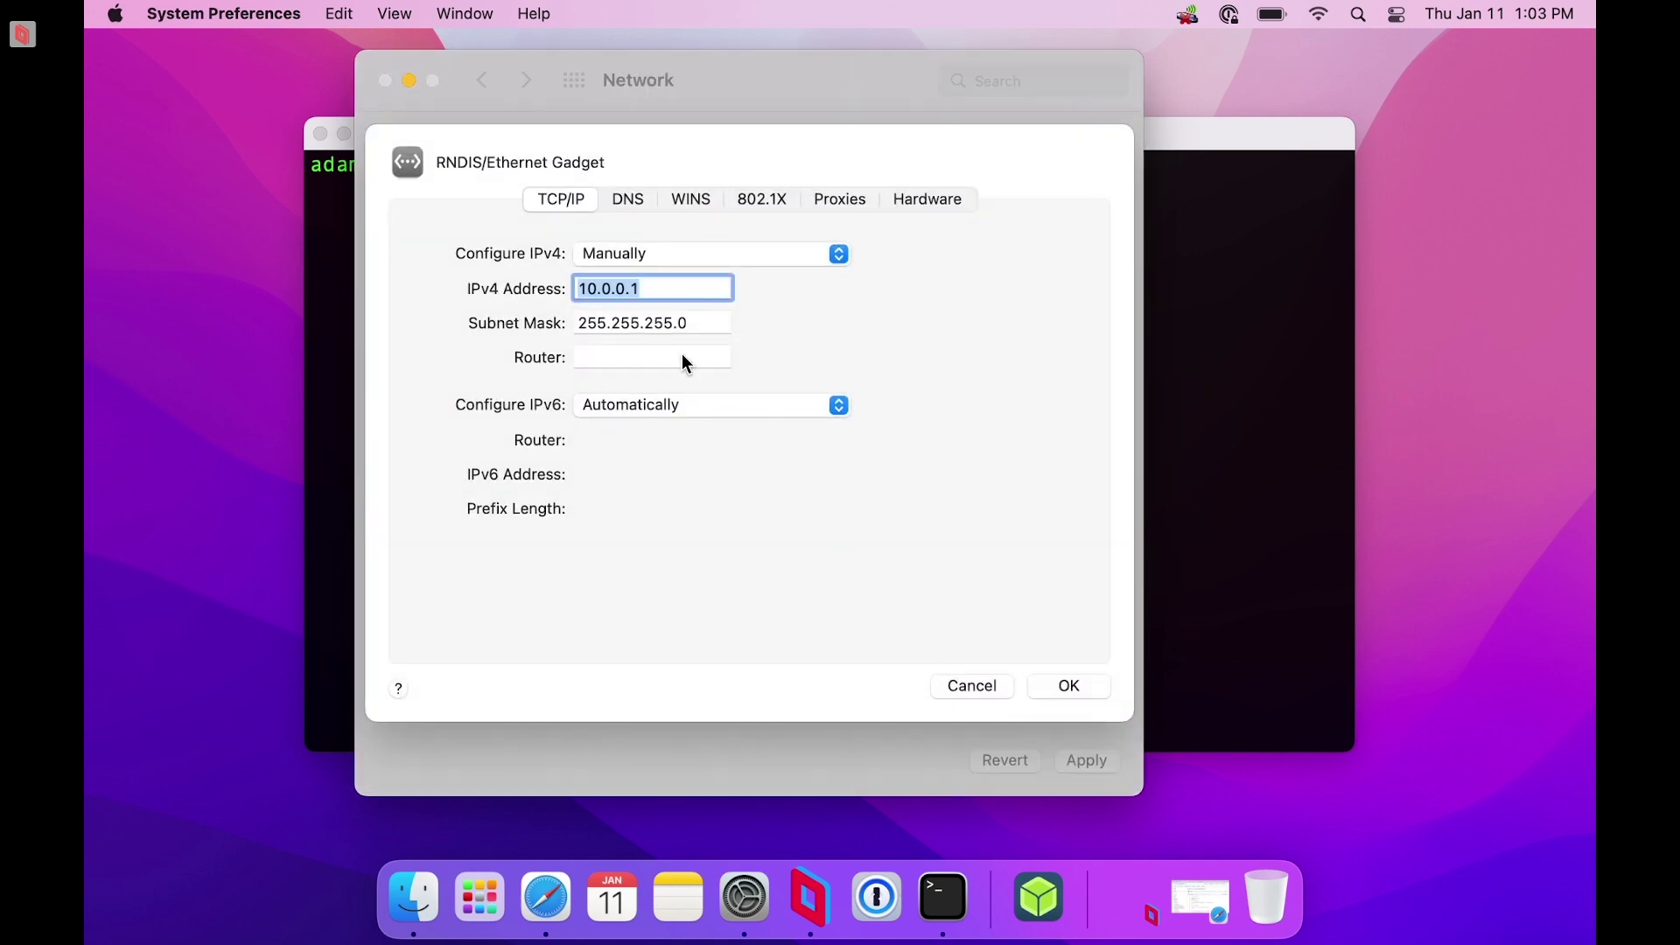
{"action": "left_click", "coordinate": [639, 201]}
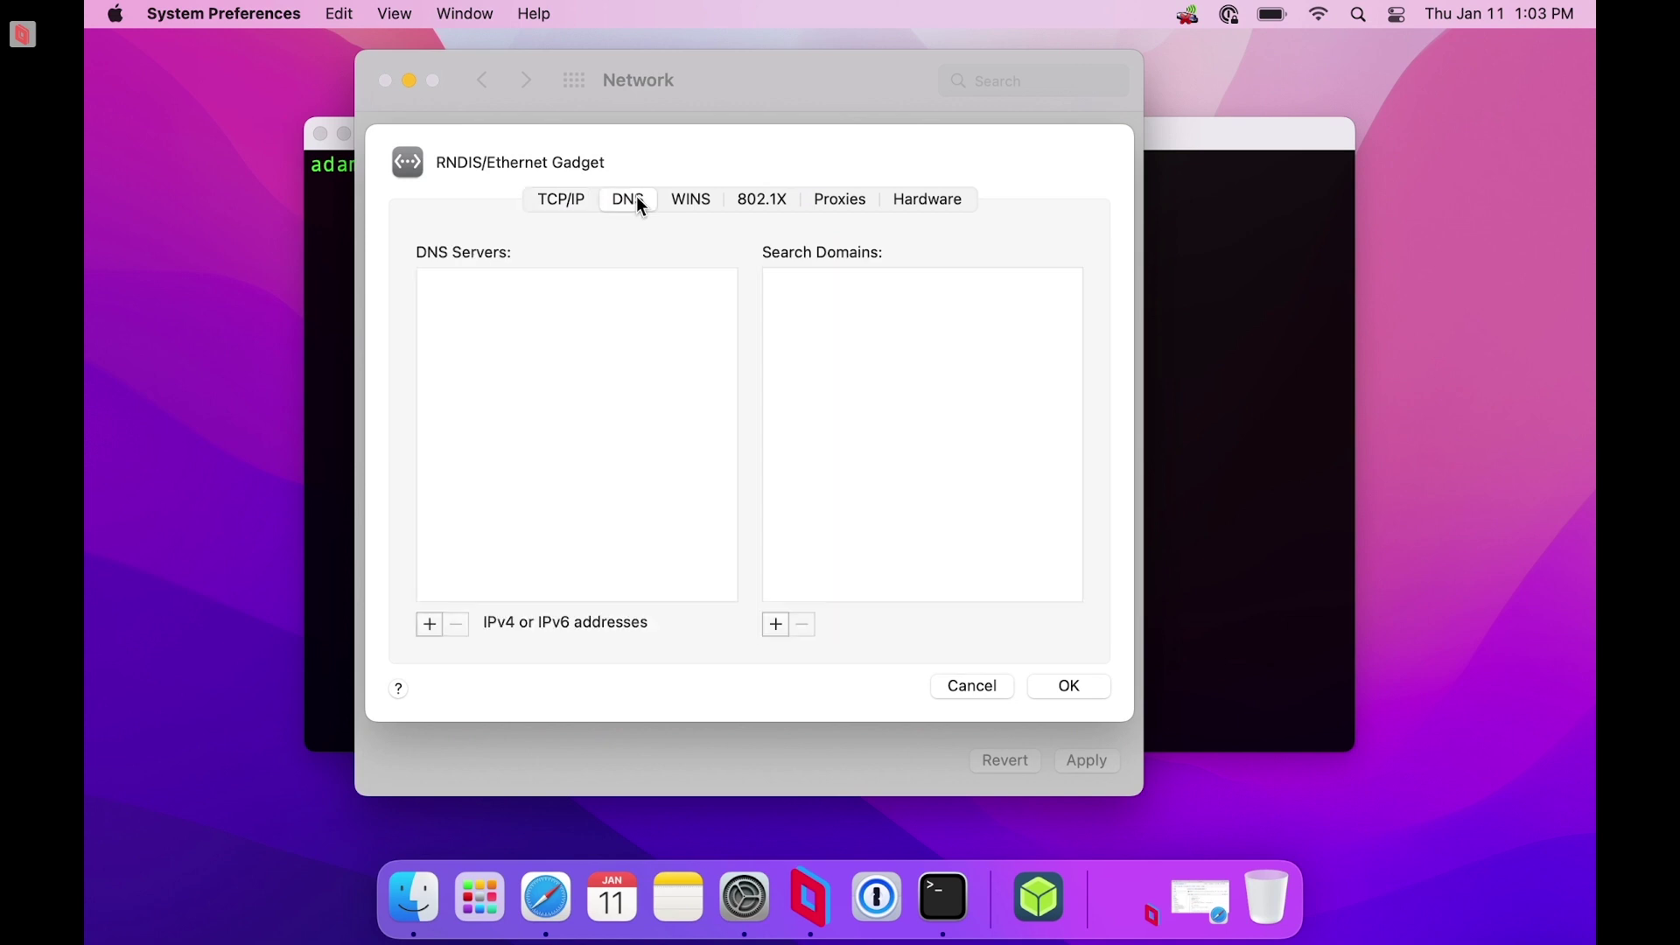
{"action": "left_click", "coordinate": [430, 625]}
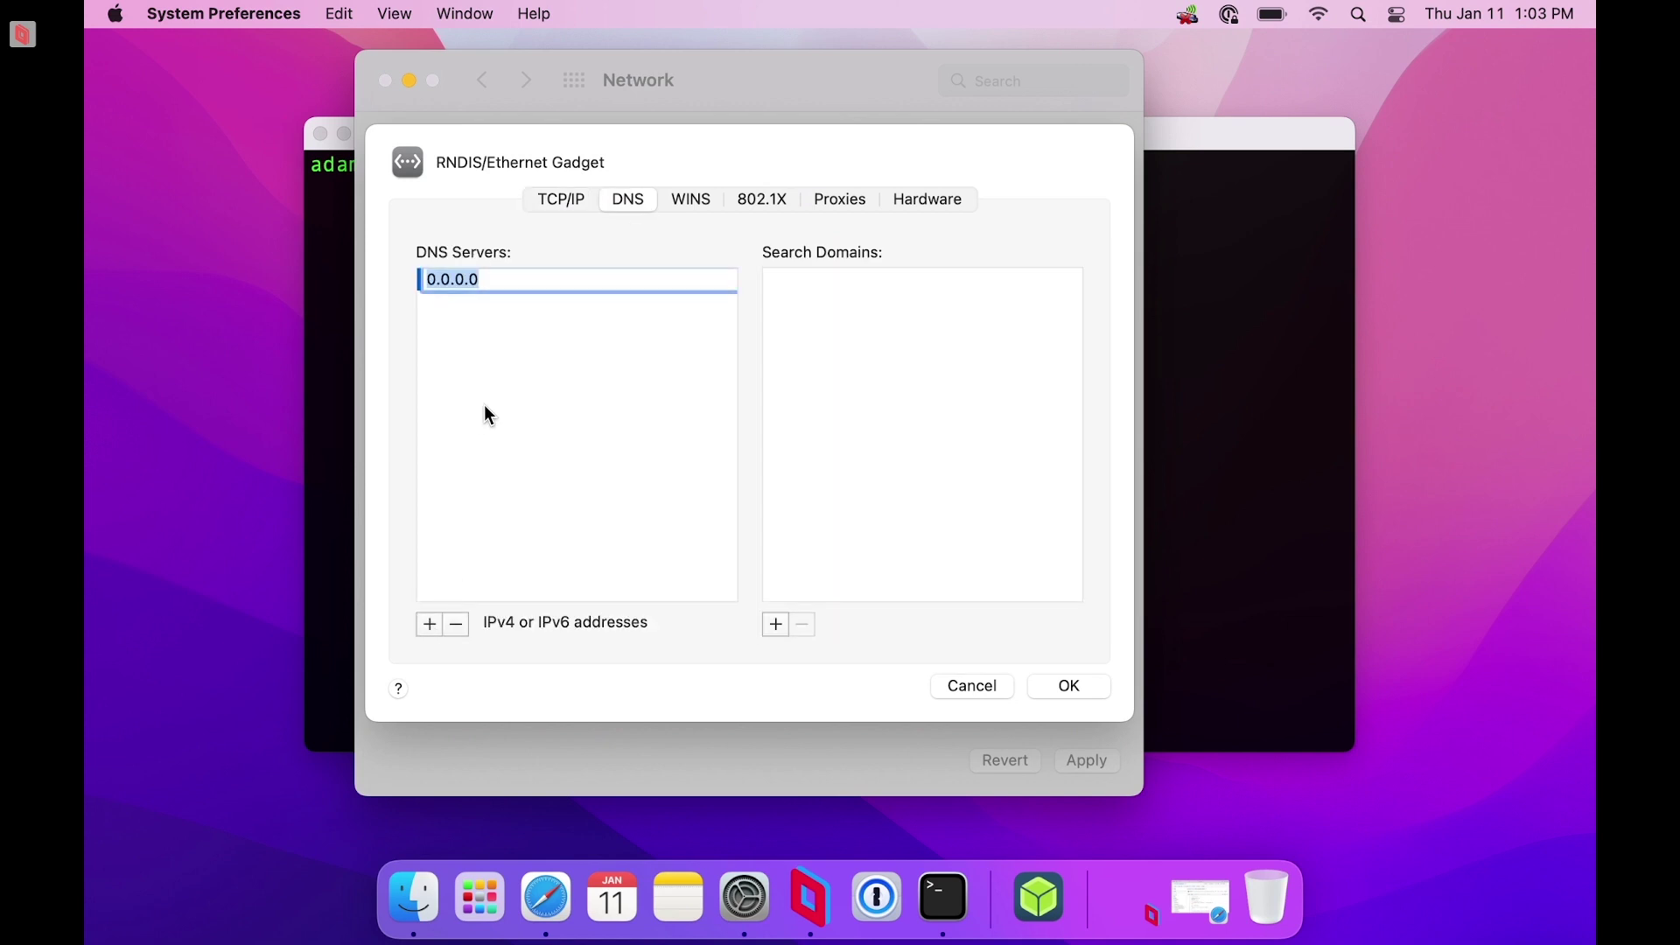
{"action": "type", "text": "8.8.8.8"}
{"action": "left_click", "coordinate": [428, 625]}
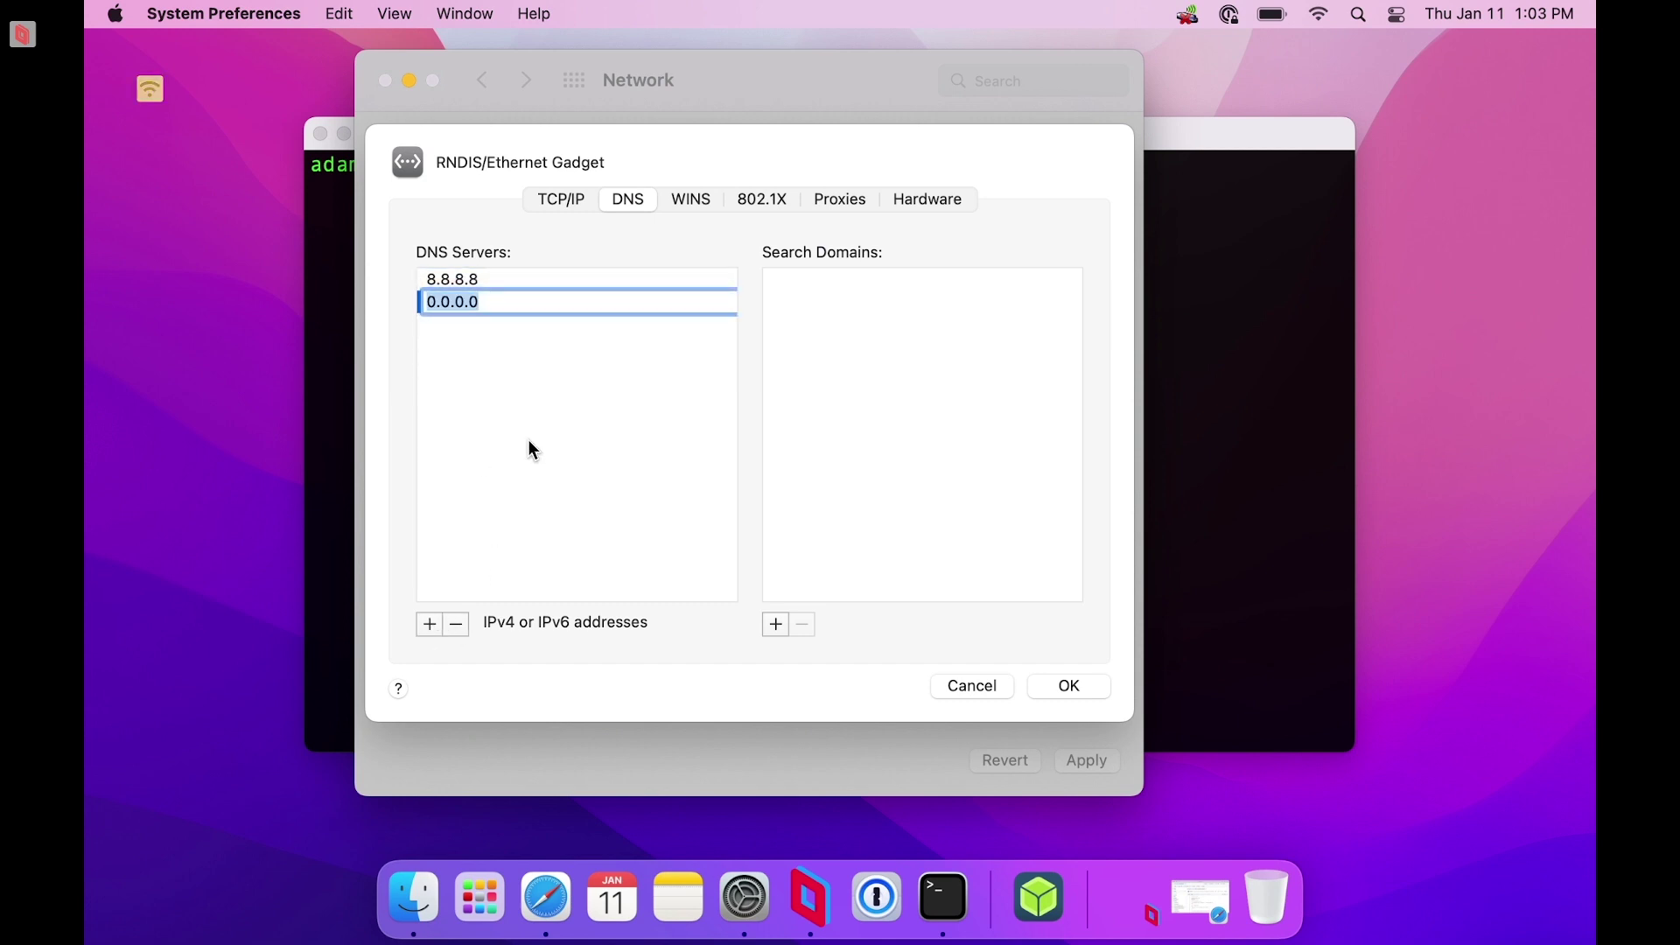
{"action": "type", "text": "1.1.1.1"}
{"action": "left_click", "coordinate": [1068, 686]}
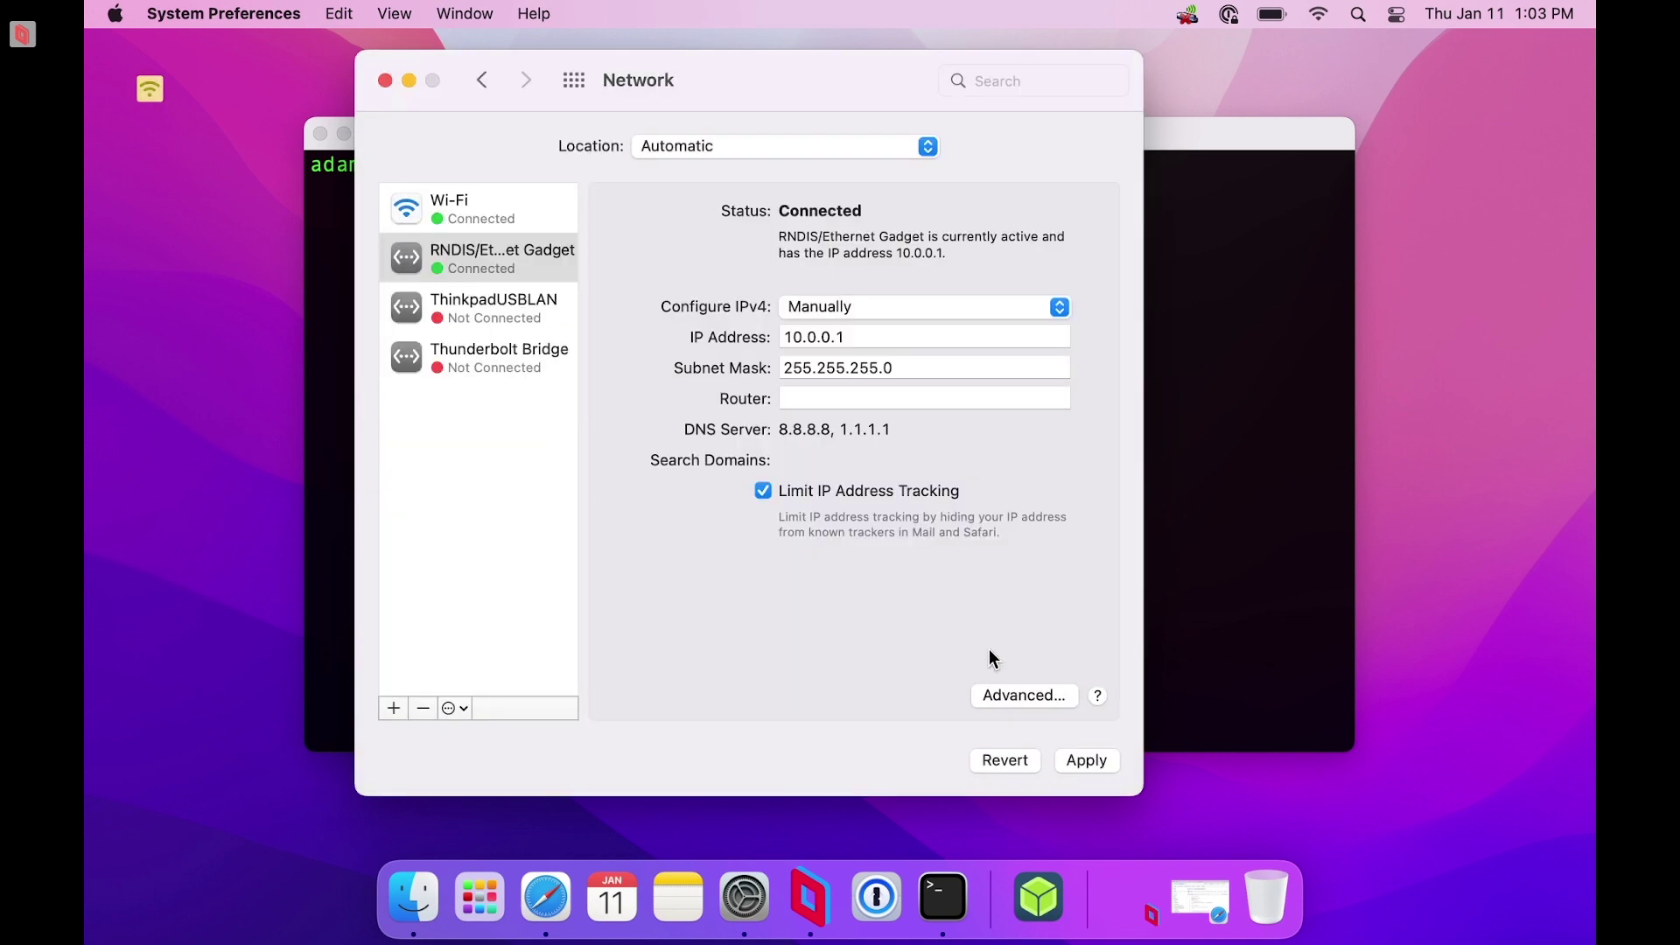
{"action": "left_click", "coordinate": [1101, 762]}
{"action": "left_click", "coordinate": [386, 81]}
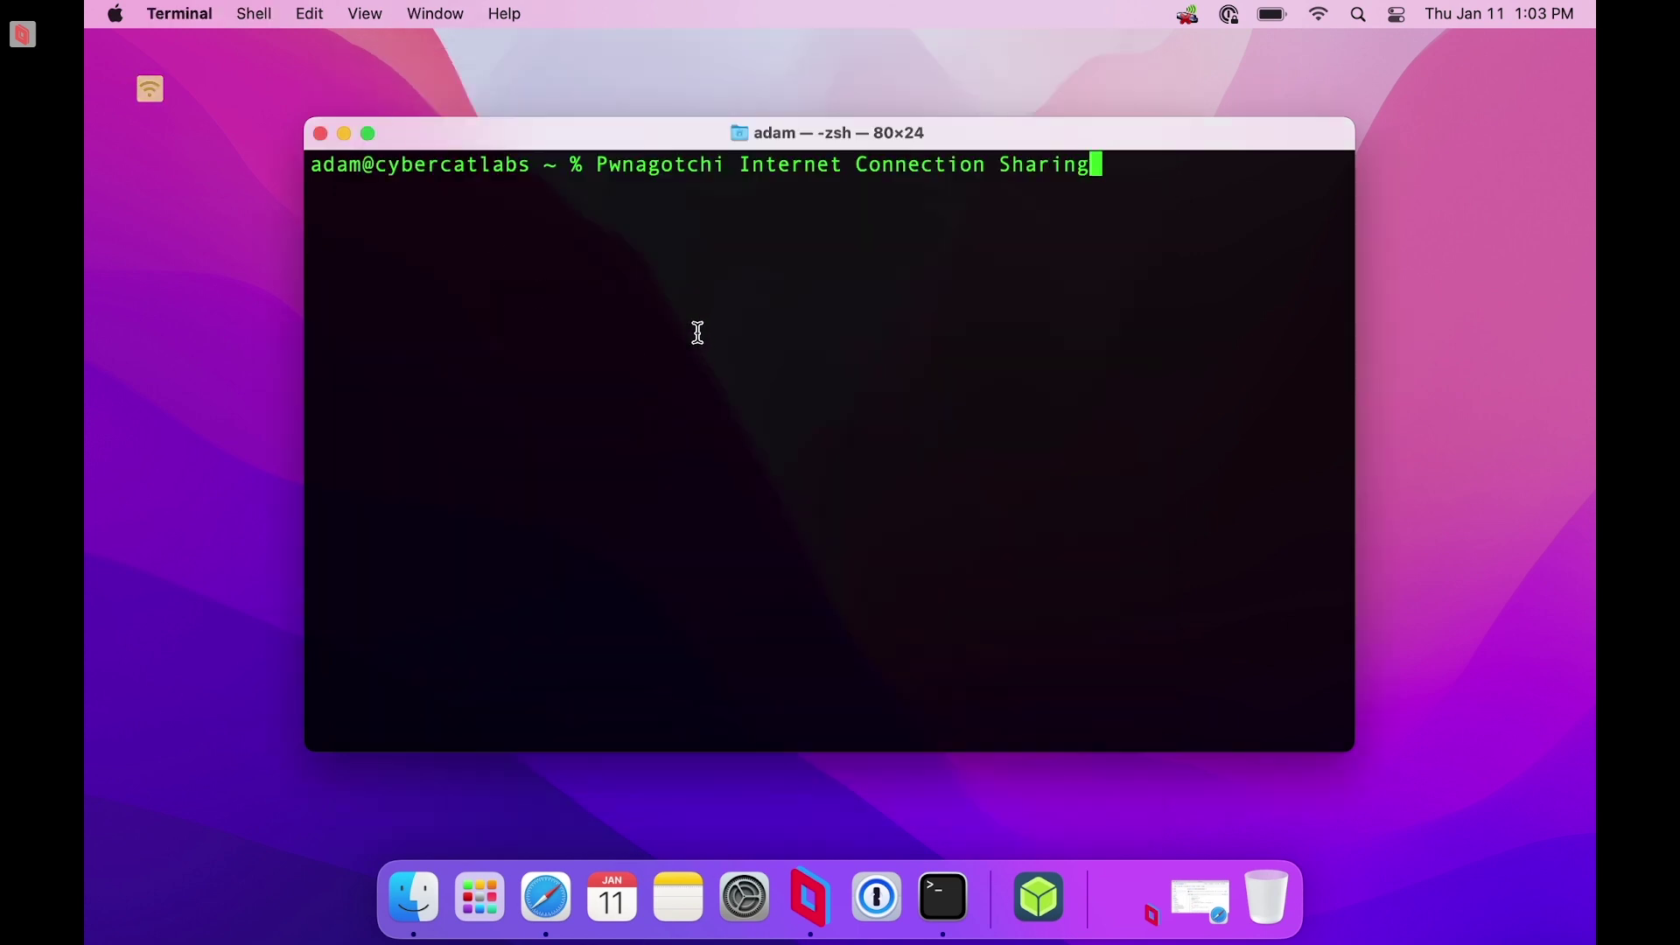
{"action": "key", "text": "Return"}
{"action": "type", "text": "clear"}
{"action": "key", "text": "Return"}
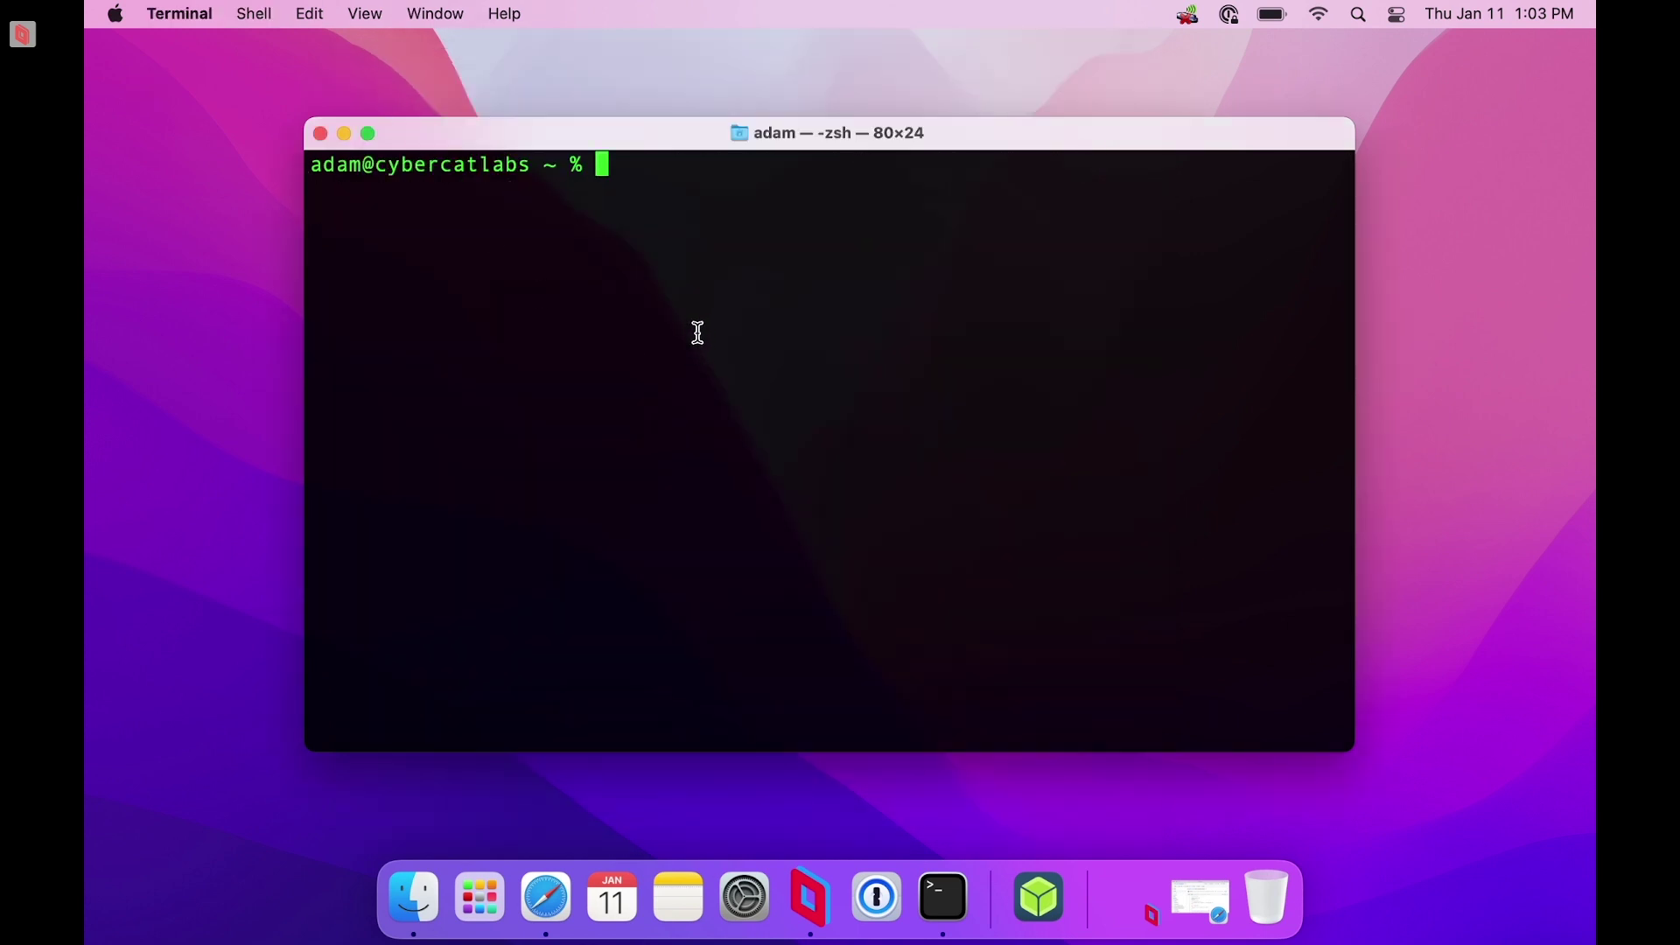
{"action": "type", "text": "ssh pi"}
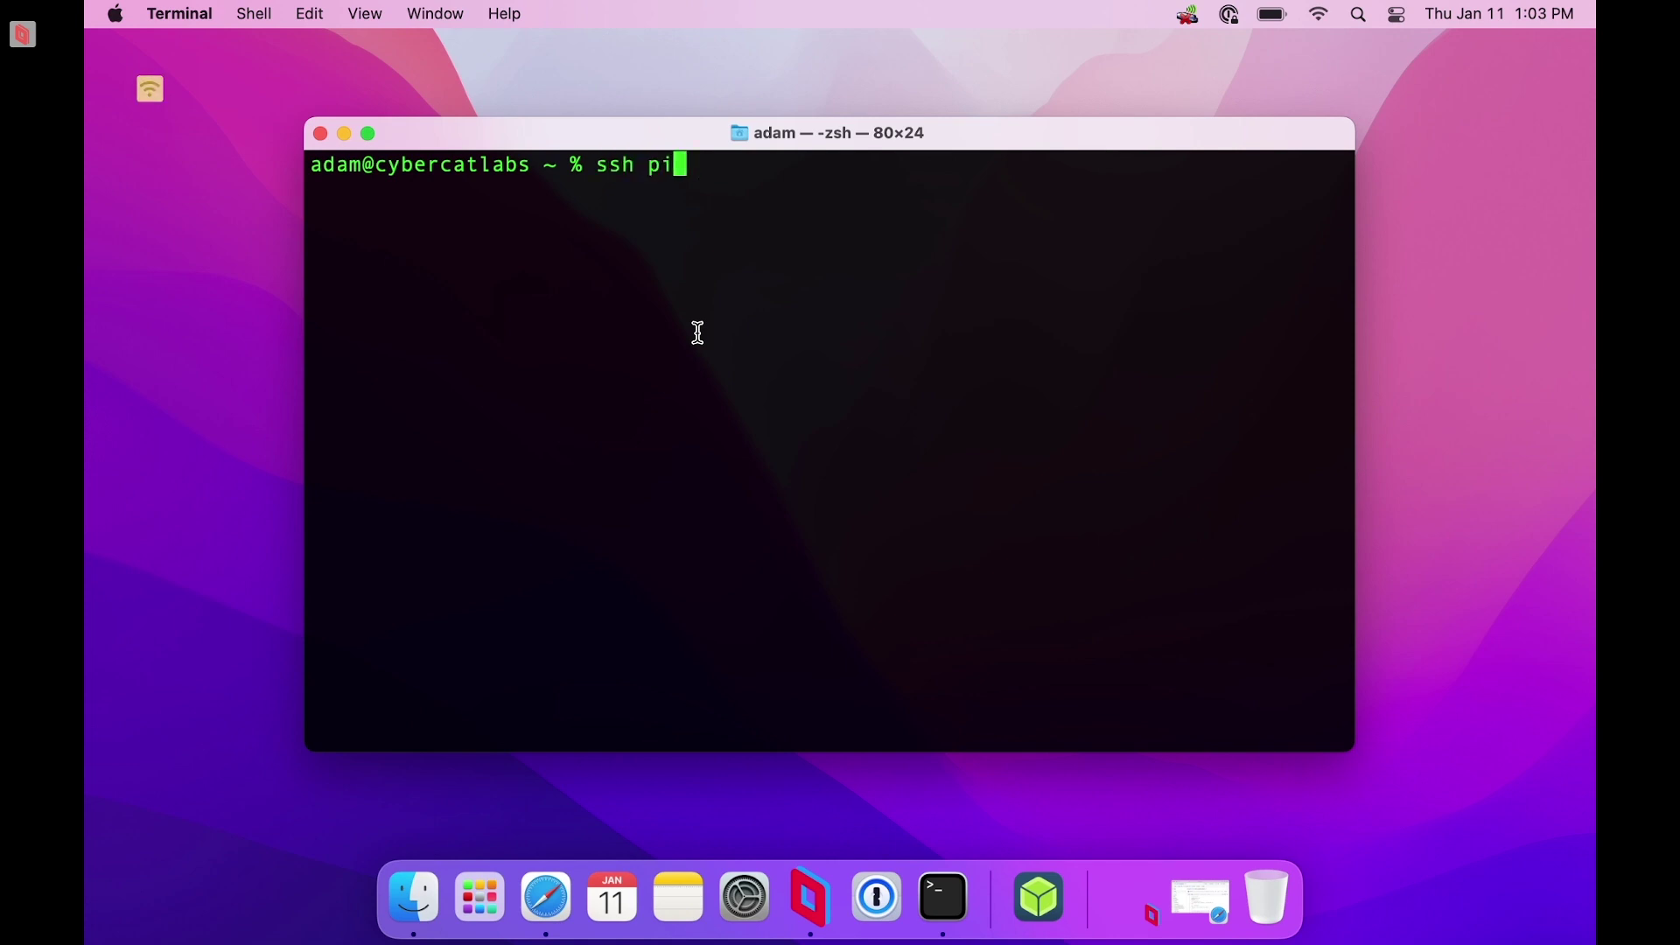
{"action": "type", "text": "@"}
{"action": "type", "text": "10.0.0."}
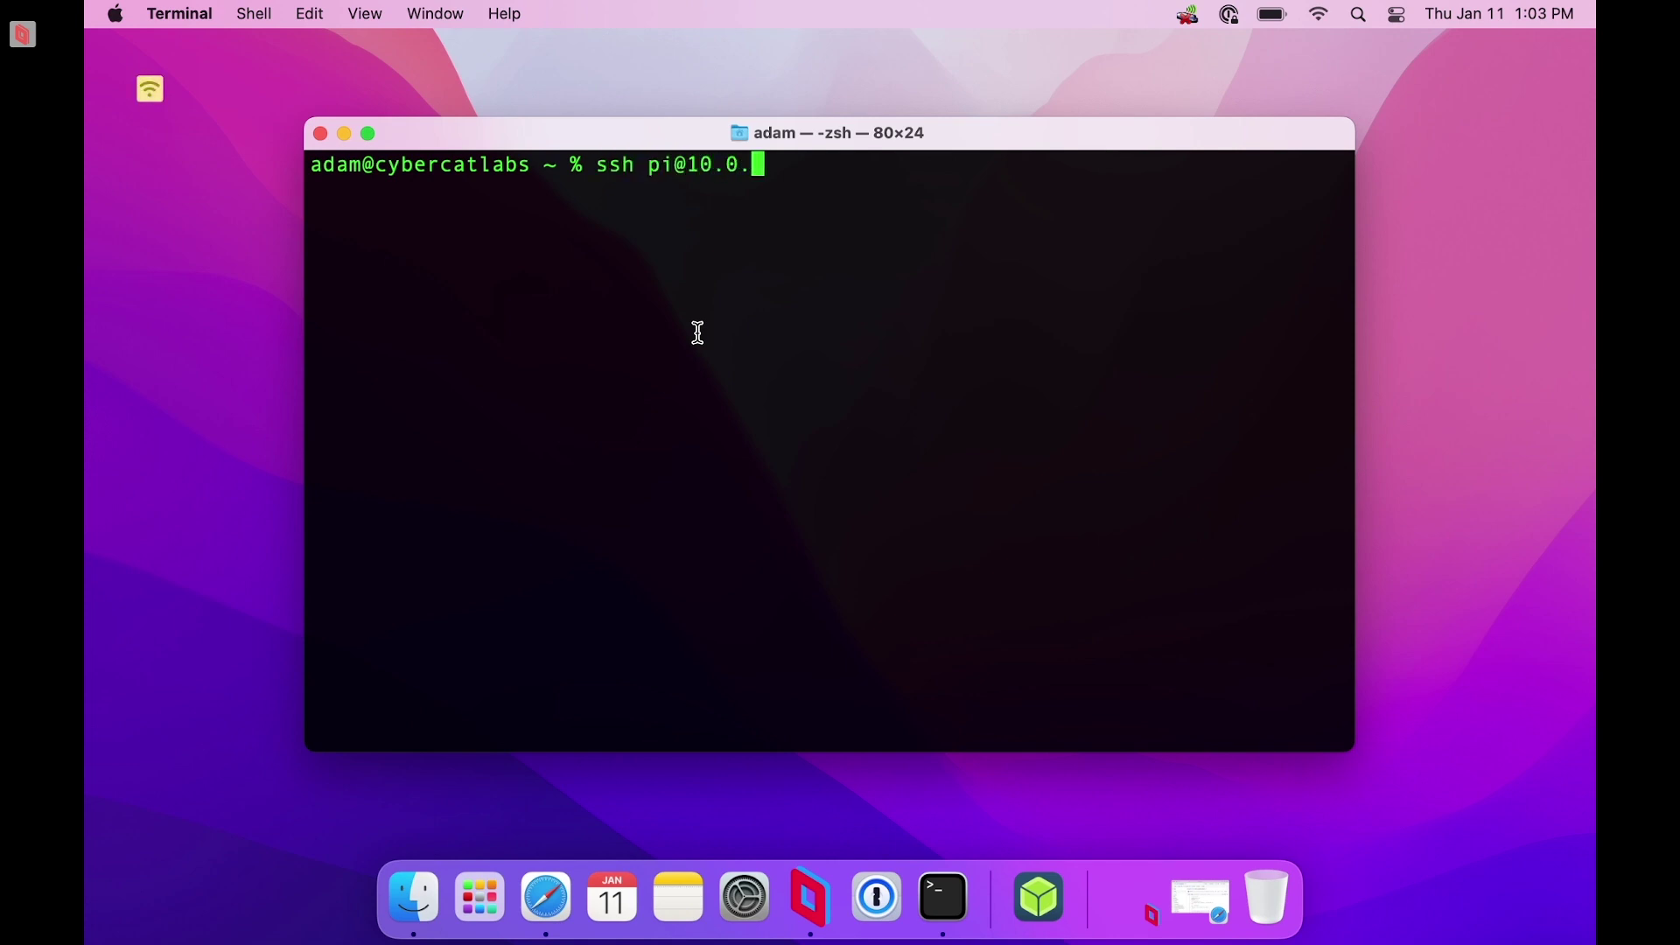
{"action": "key", "text": "ctrl+u"}
{"action": "type", "text": "clear"}
{"action": "key", "text": "Return"}
{"action": "key", "text": "ctrl+y"}
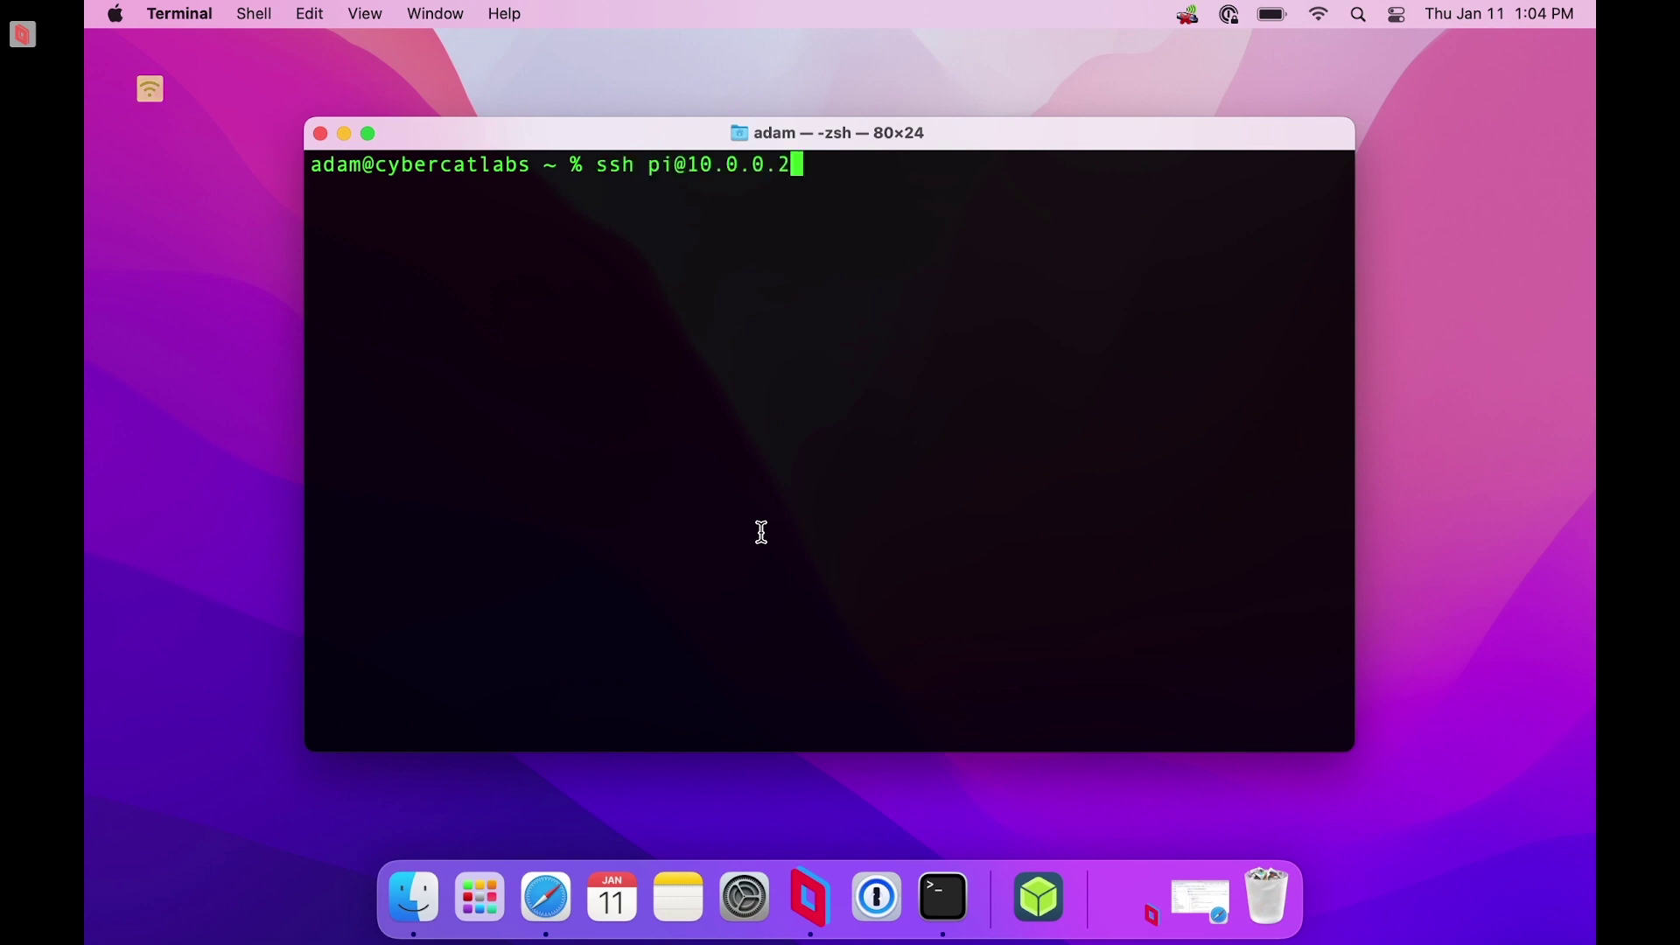
{"action": "key", "text": "Return"}
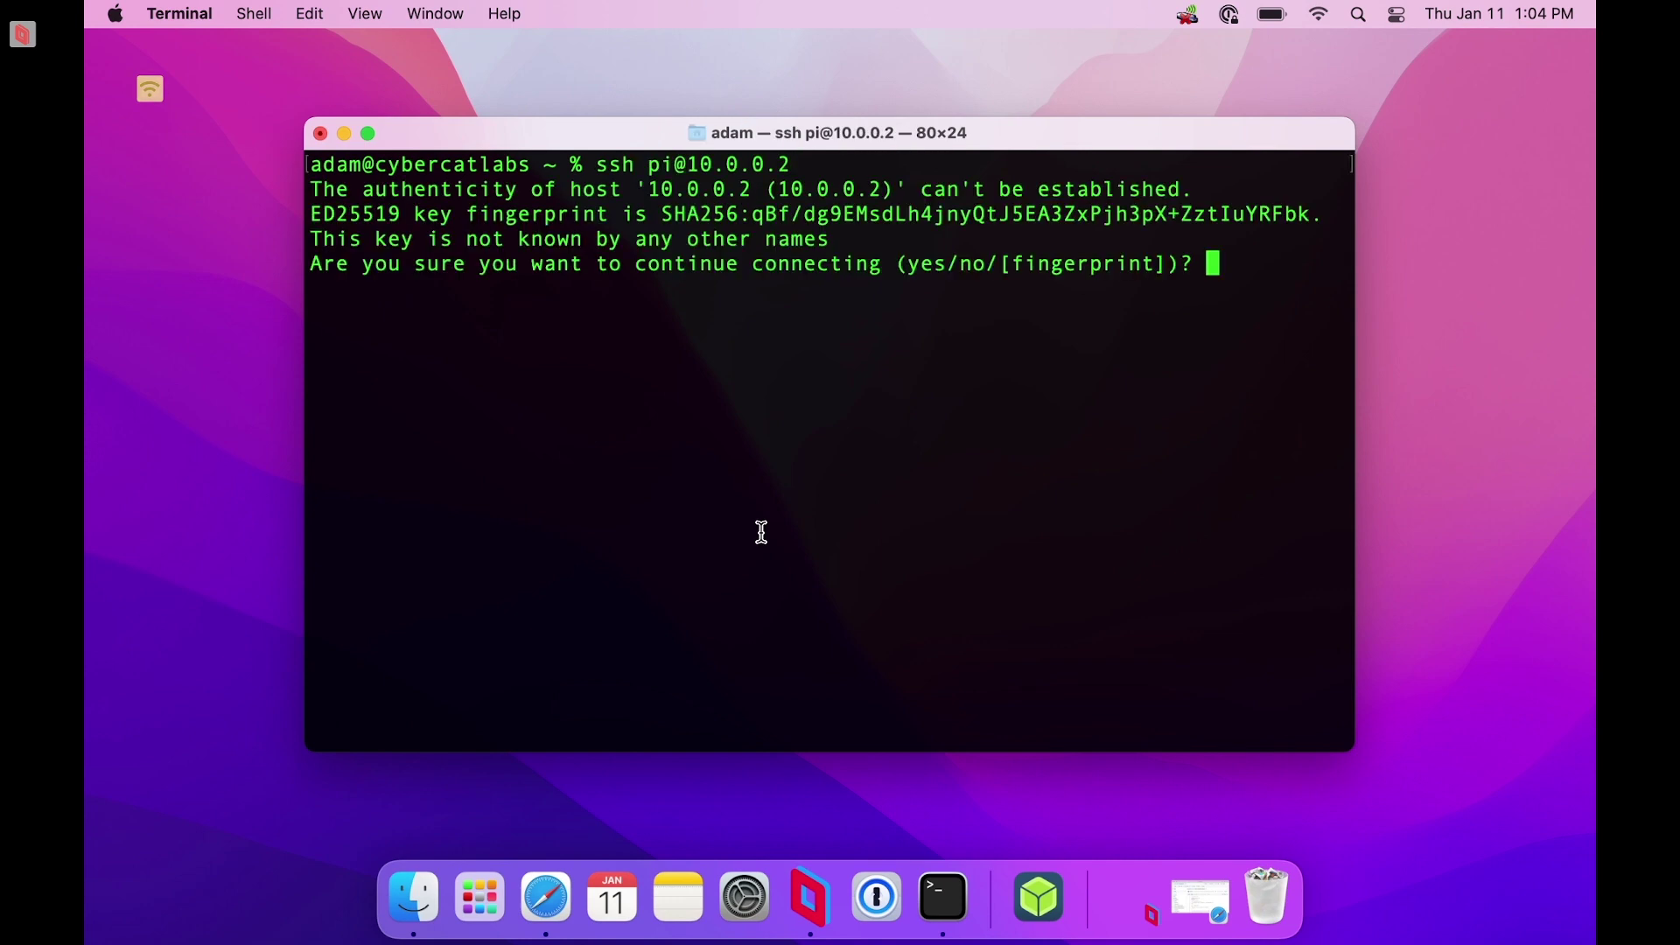
{"action": "type", "text": "yes"}
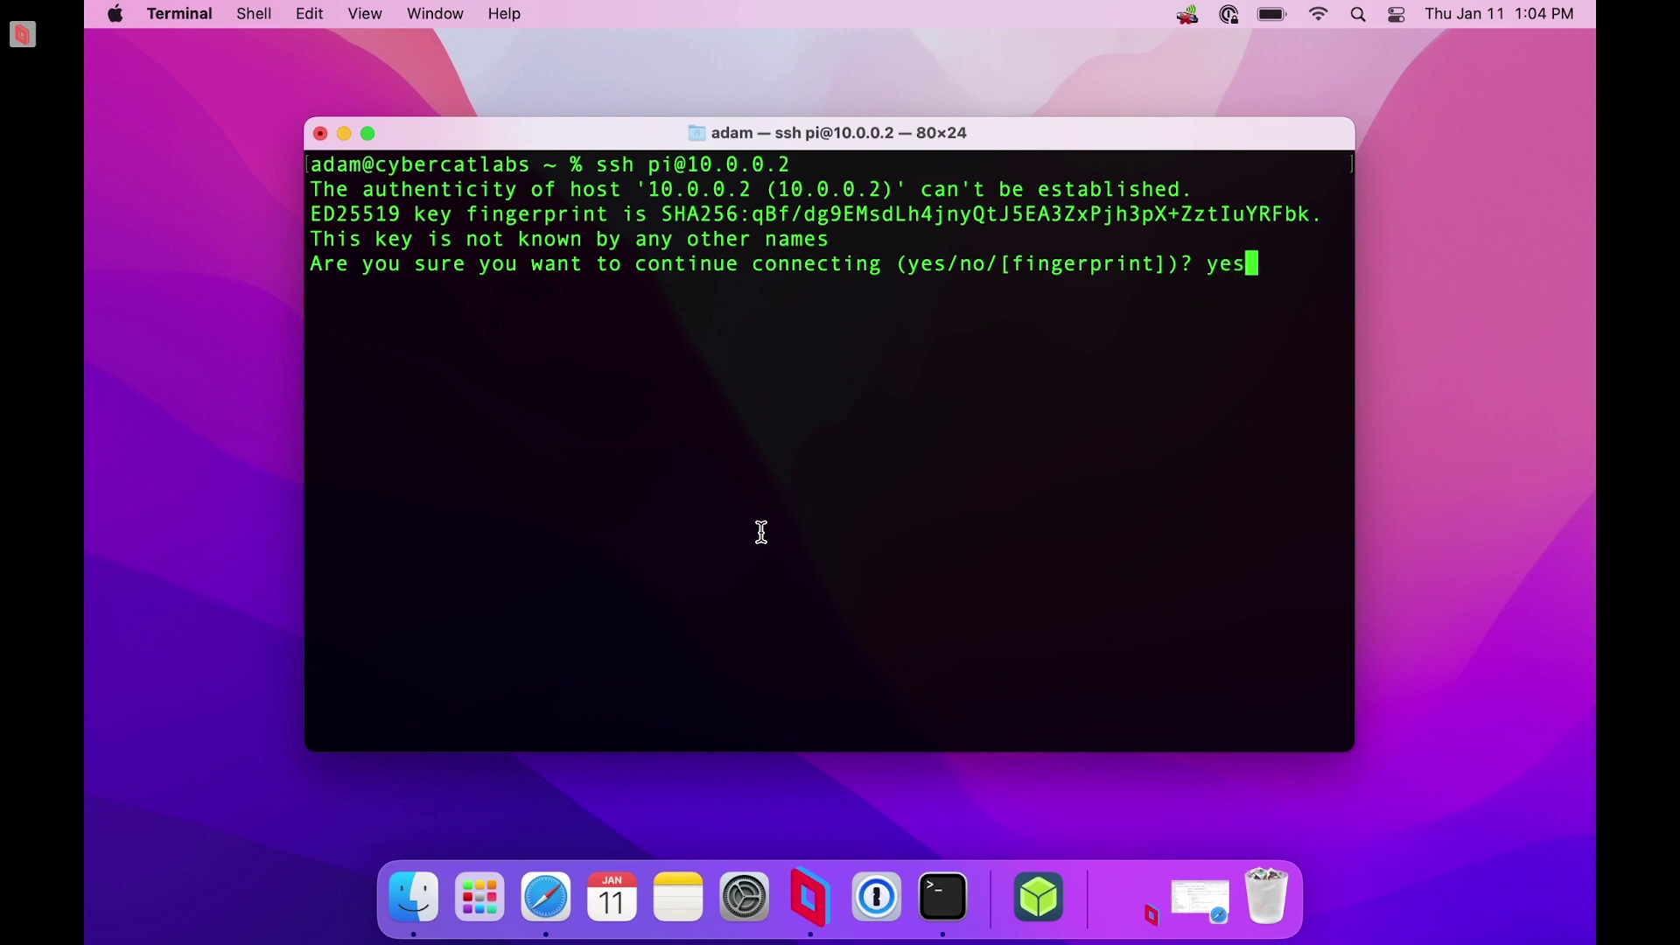
{"action": "key", "text": "Return"}
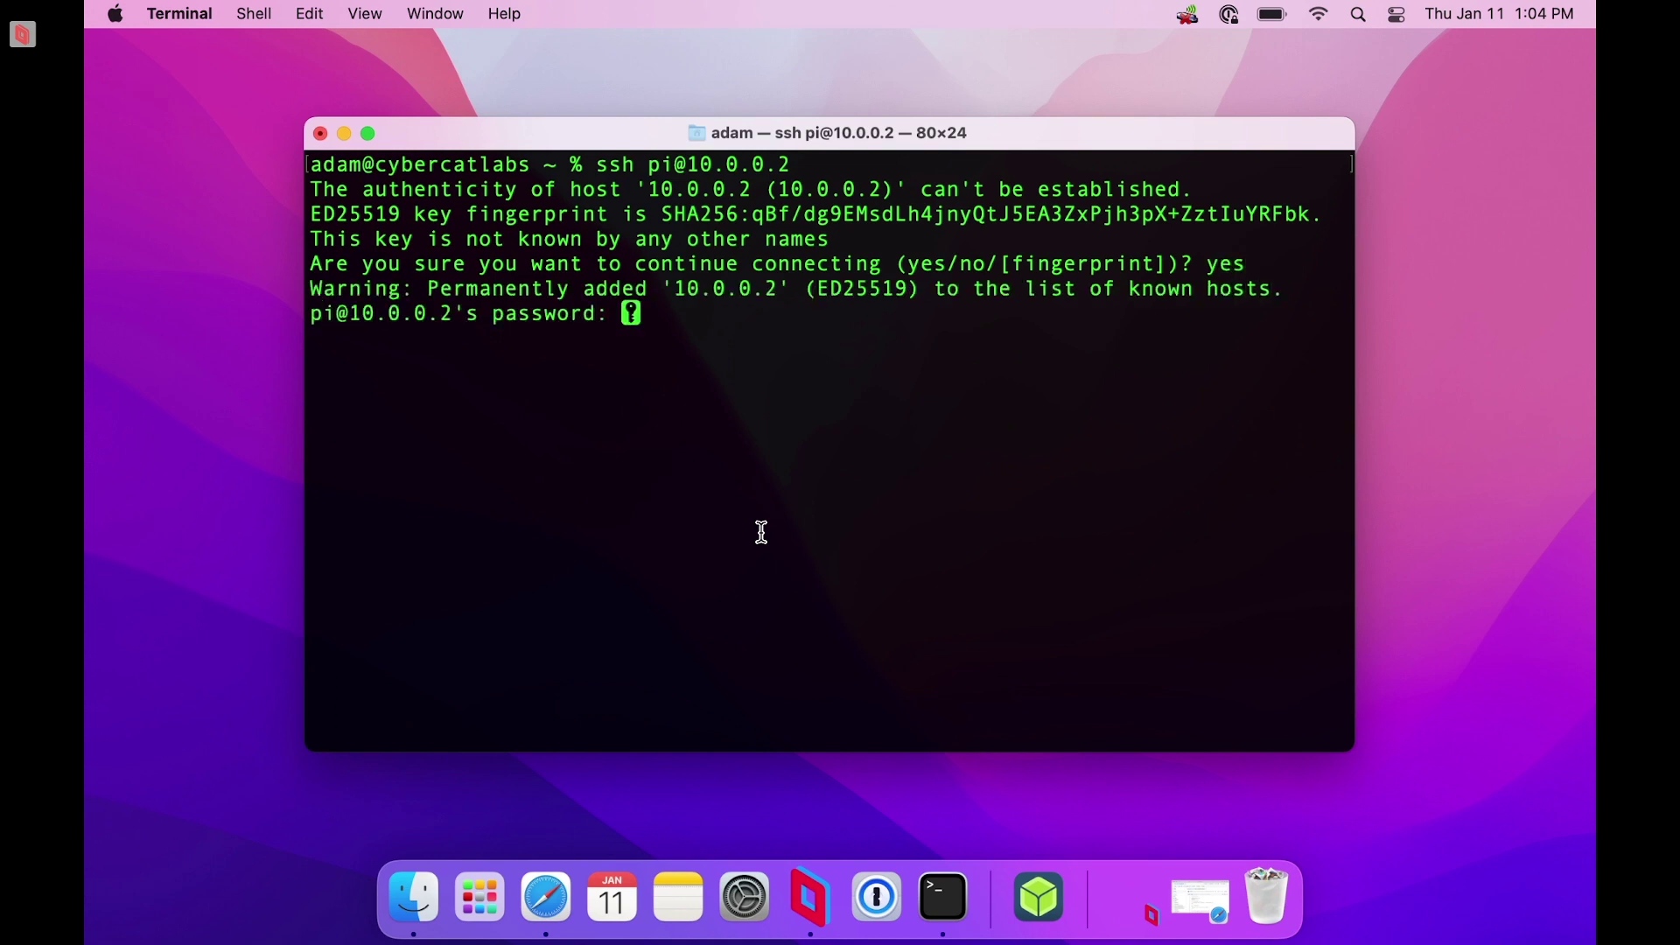
{"action": "key", "text": "Return"}
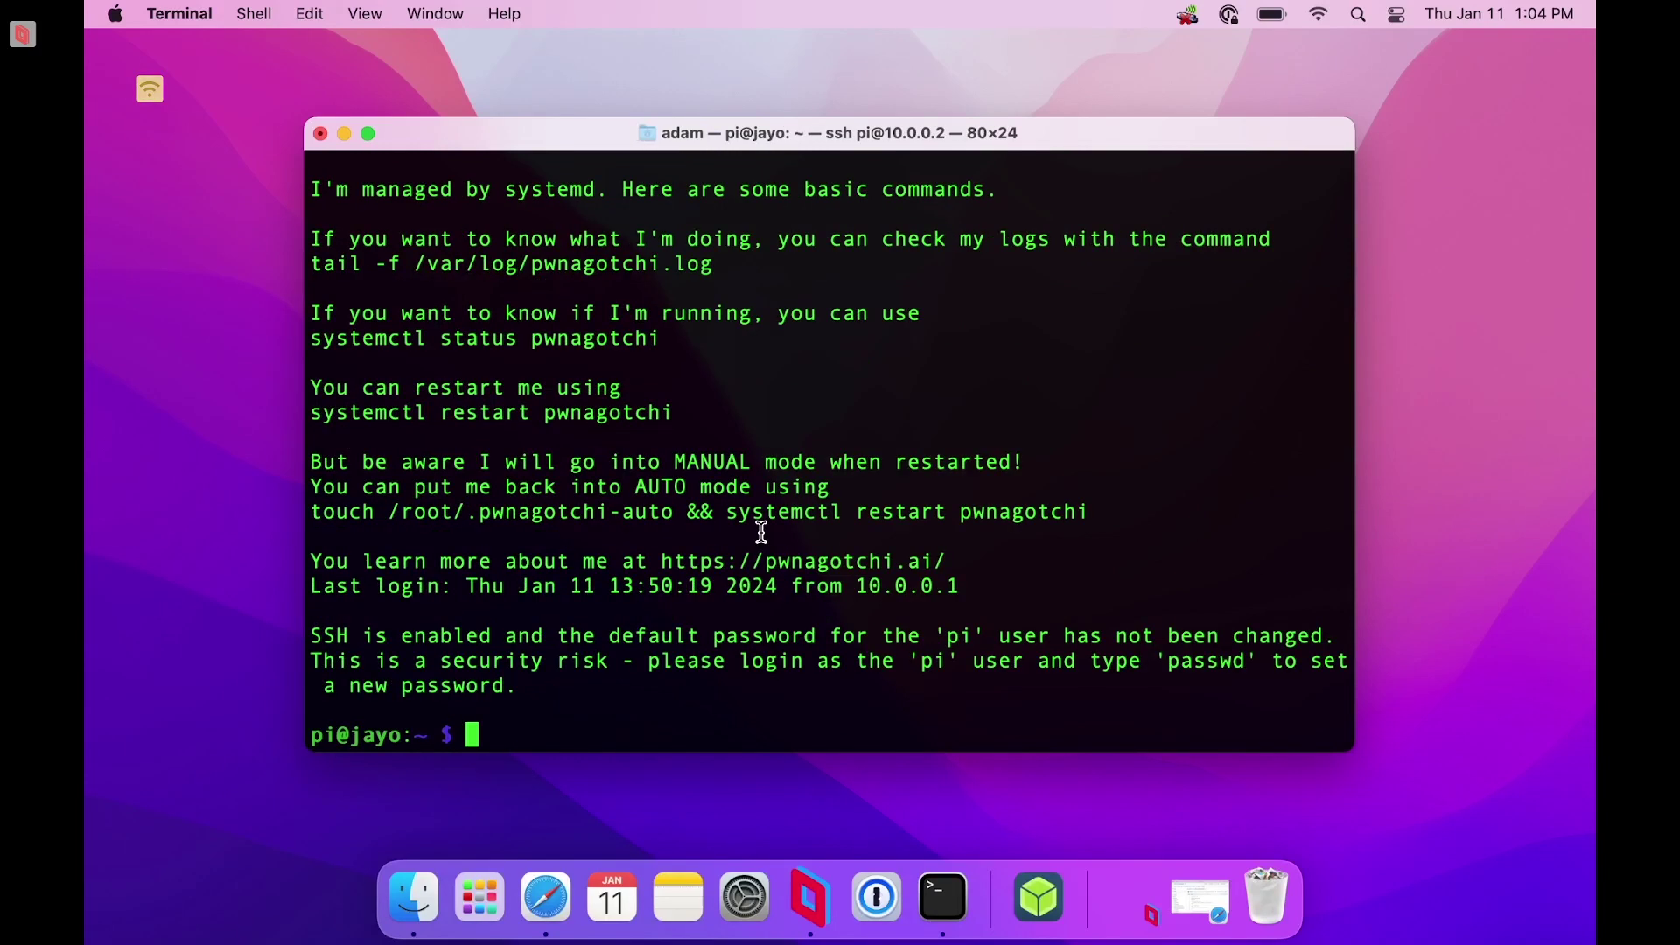
Clear the Pi's screen, ping google.com, and stop the ping with Ctrl+C
{"action": "type", "text": "clear"}
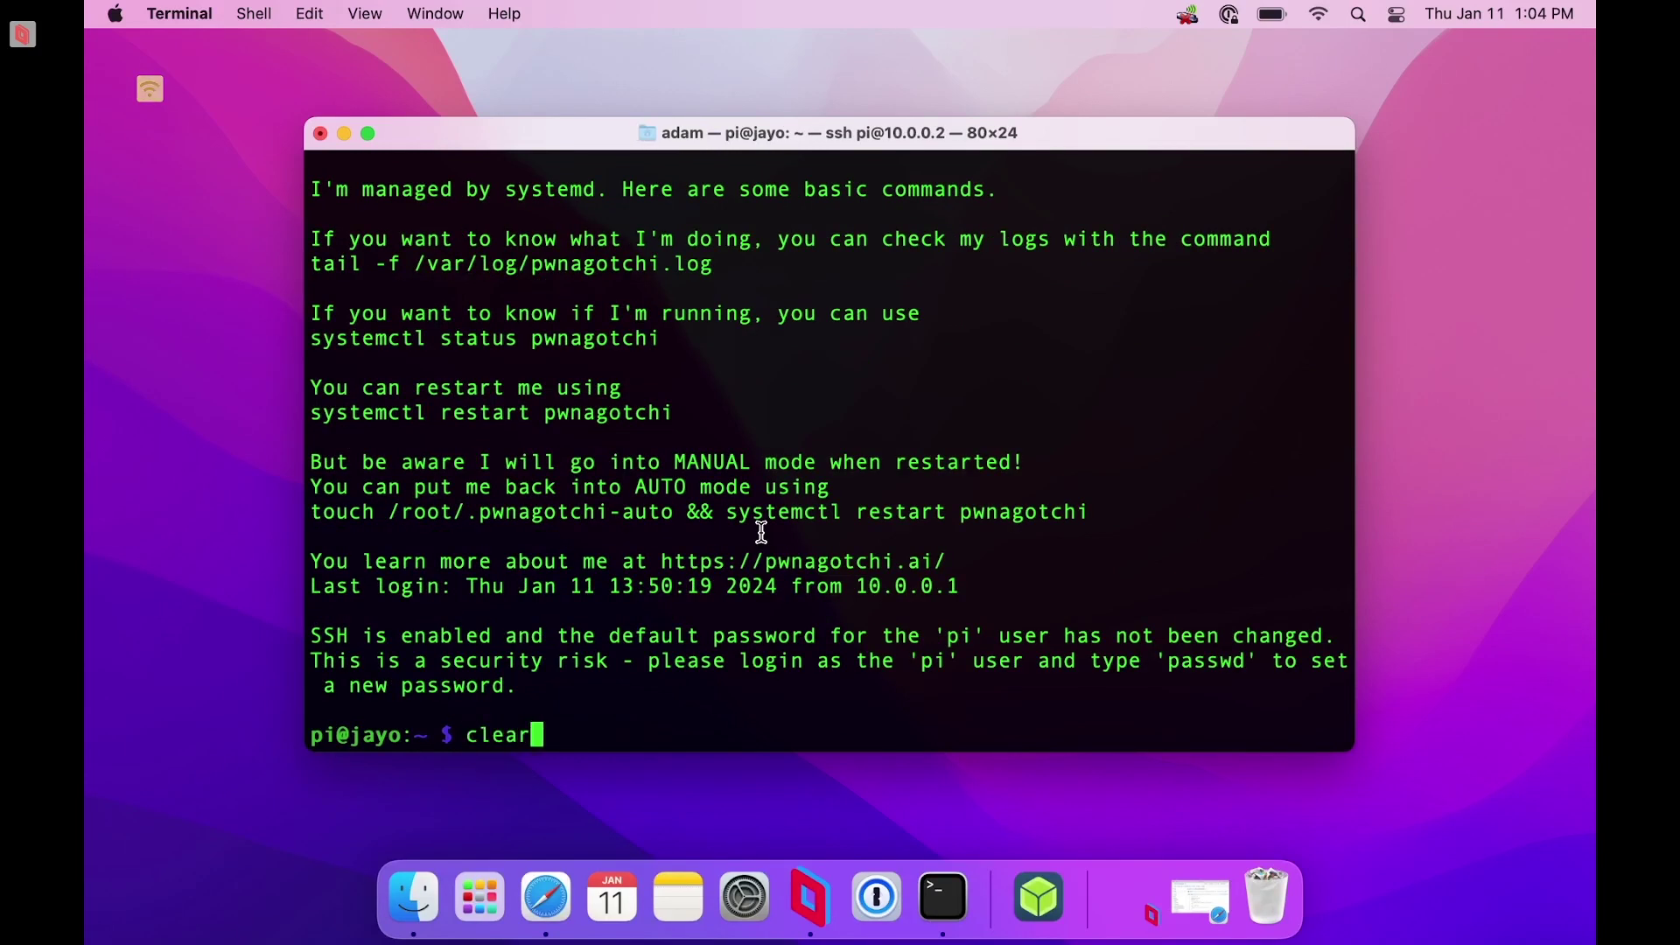
{"action": "key", "text": "Return"}
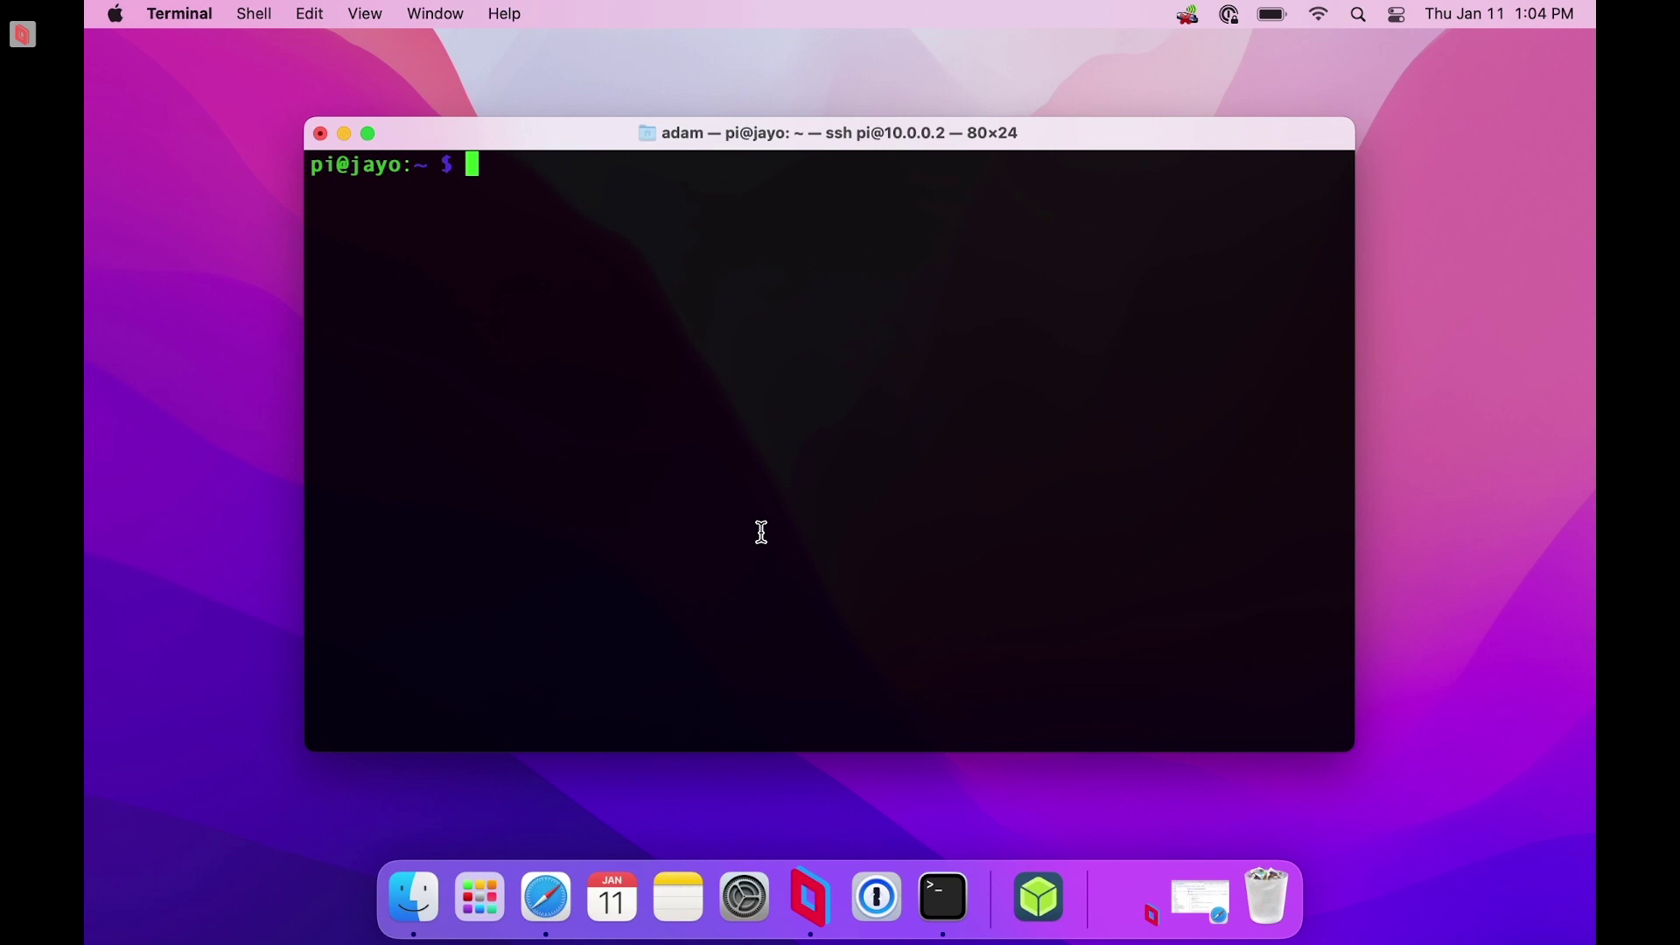
{"action": "type", "text": "ping google.com"}
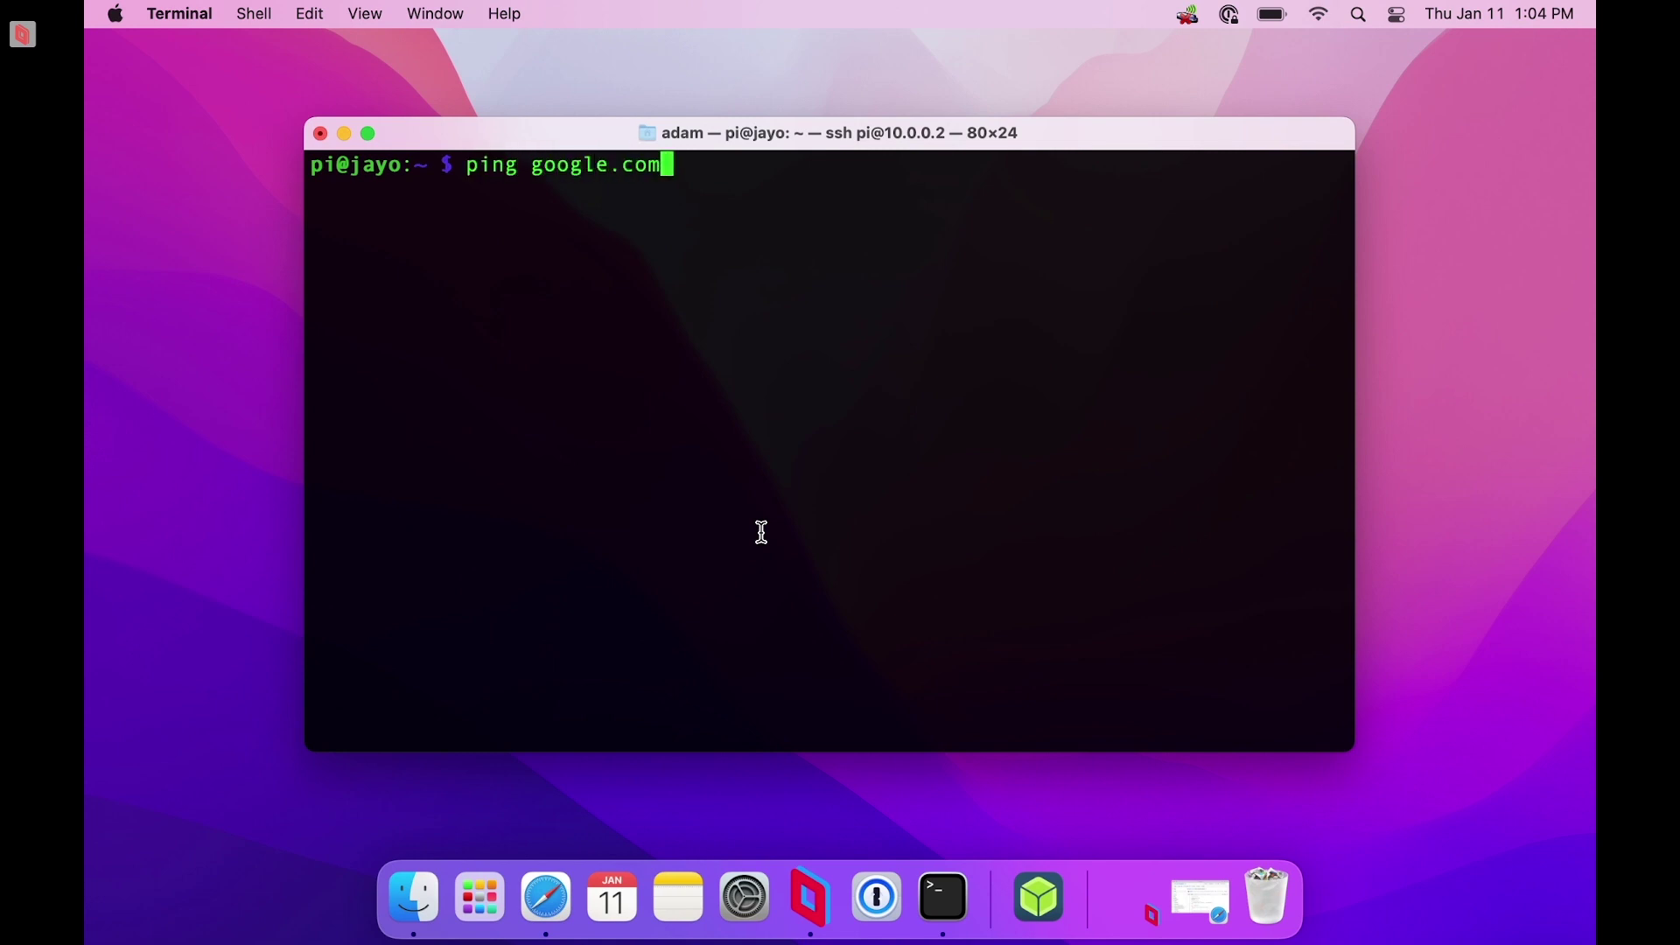
{"action": "key", "text": "Return"}
{"action": "key", "text": "ctrl+c"}
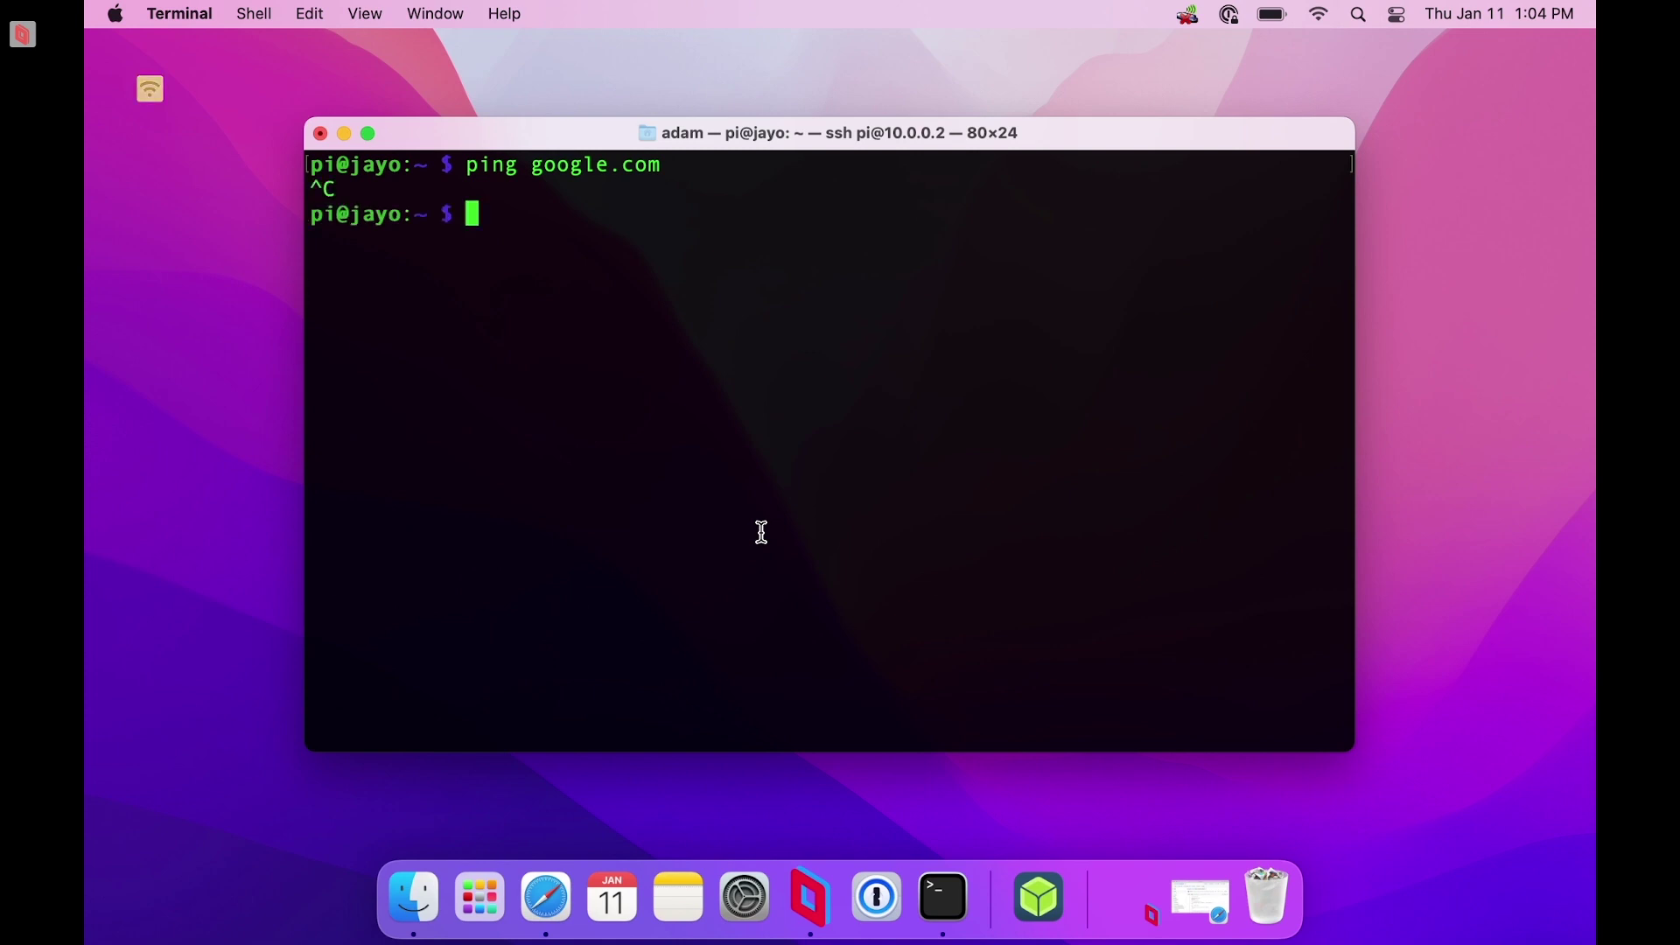
Download the raw macos_connection_share.sh from the pwnagotchi GitHub page, then return to Terminal
{"action": "left_click", "coordinate": [532, 798]}
{"action": "left_click", "coordinate": [546, 895]}
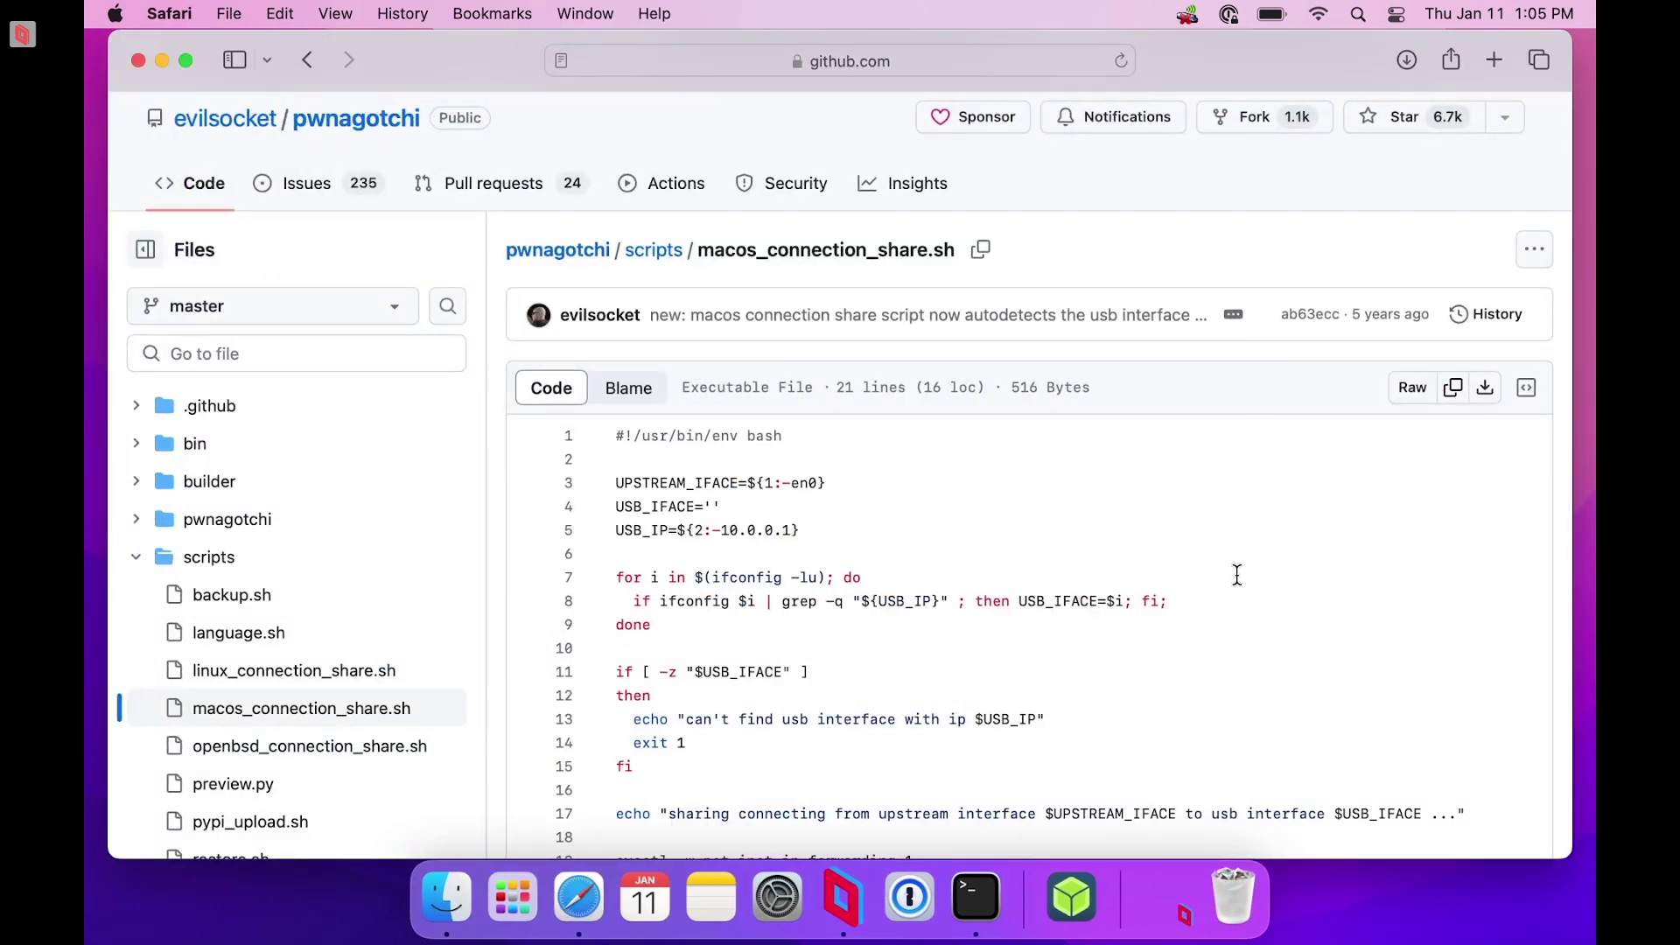
{"action": "scroll", "coordinate": [1253, 592], "scroll_direction": "down", "scroll_amount": 3}
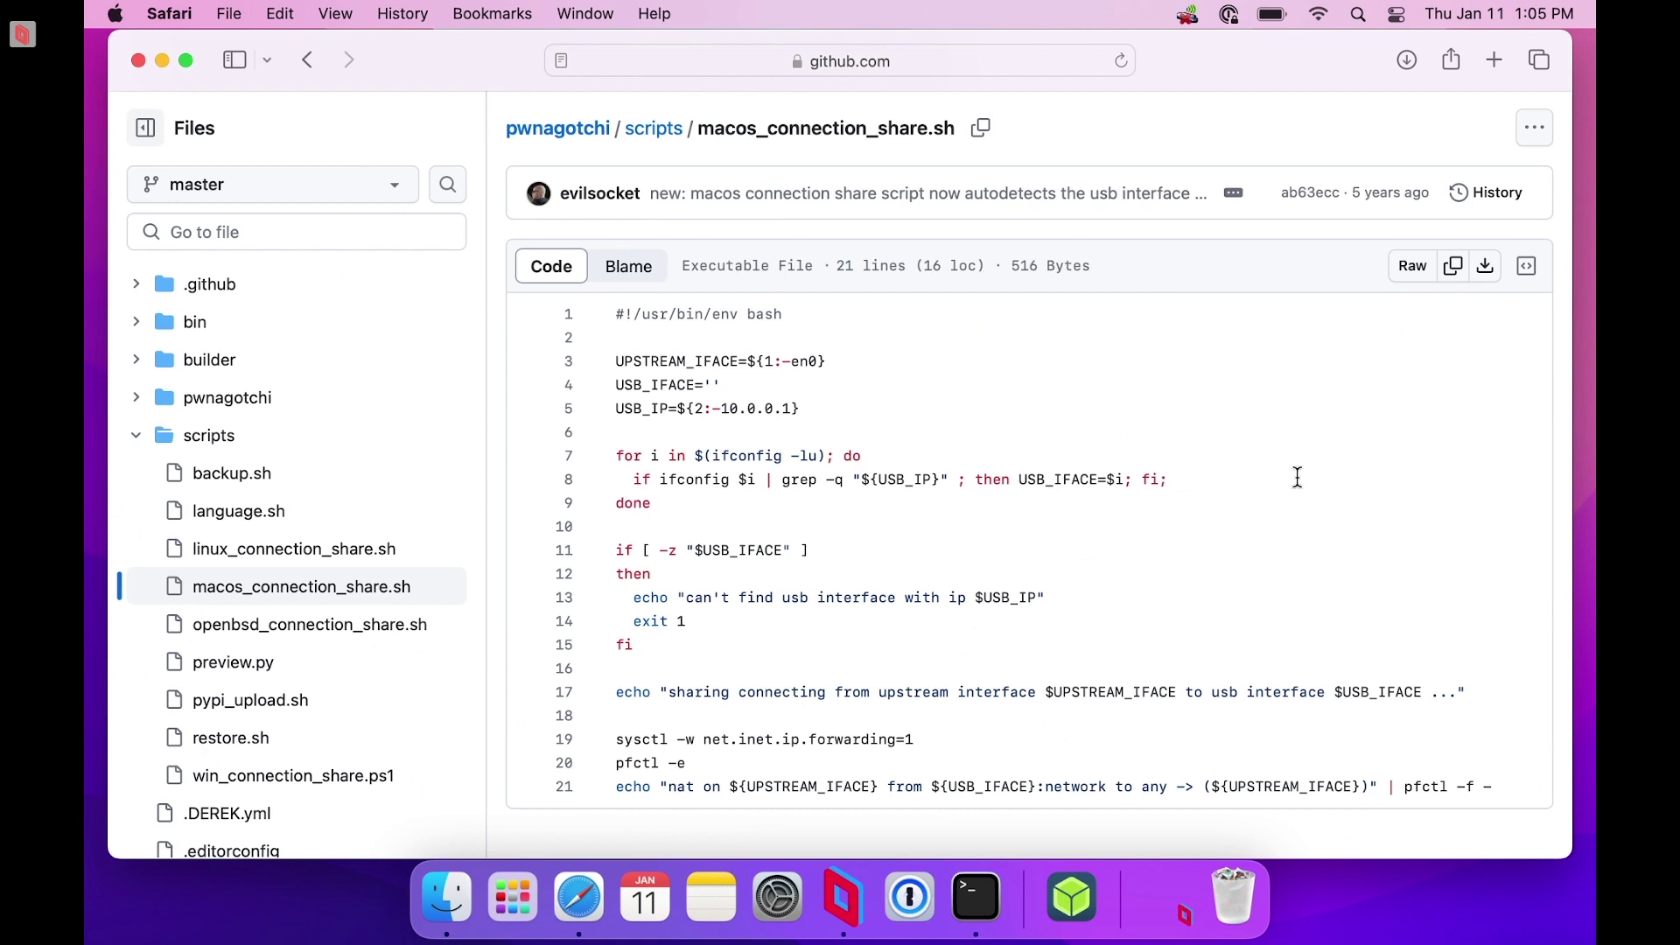
{"action": "left_click", "coordinate": [1498, 280]}
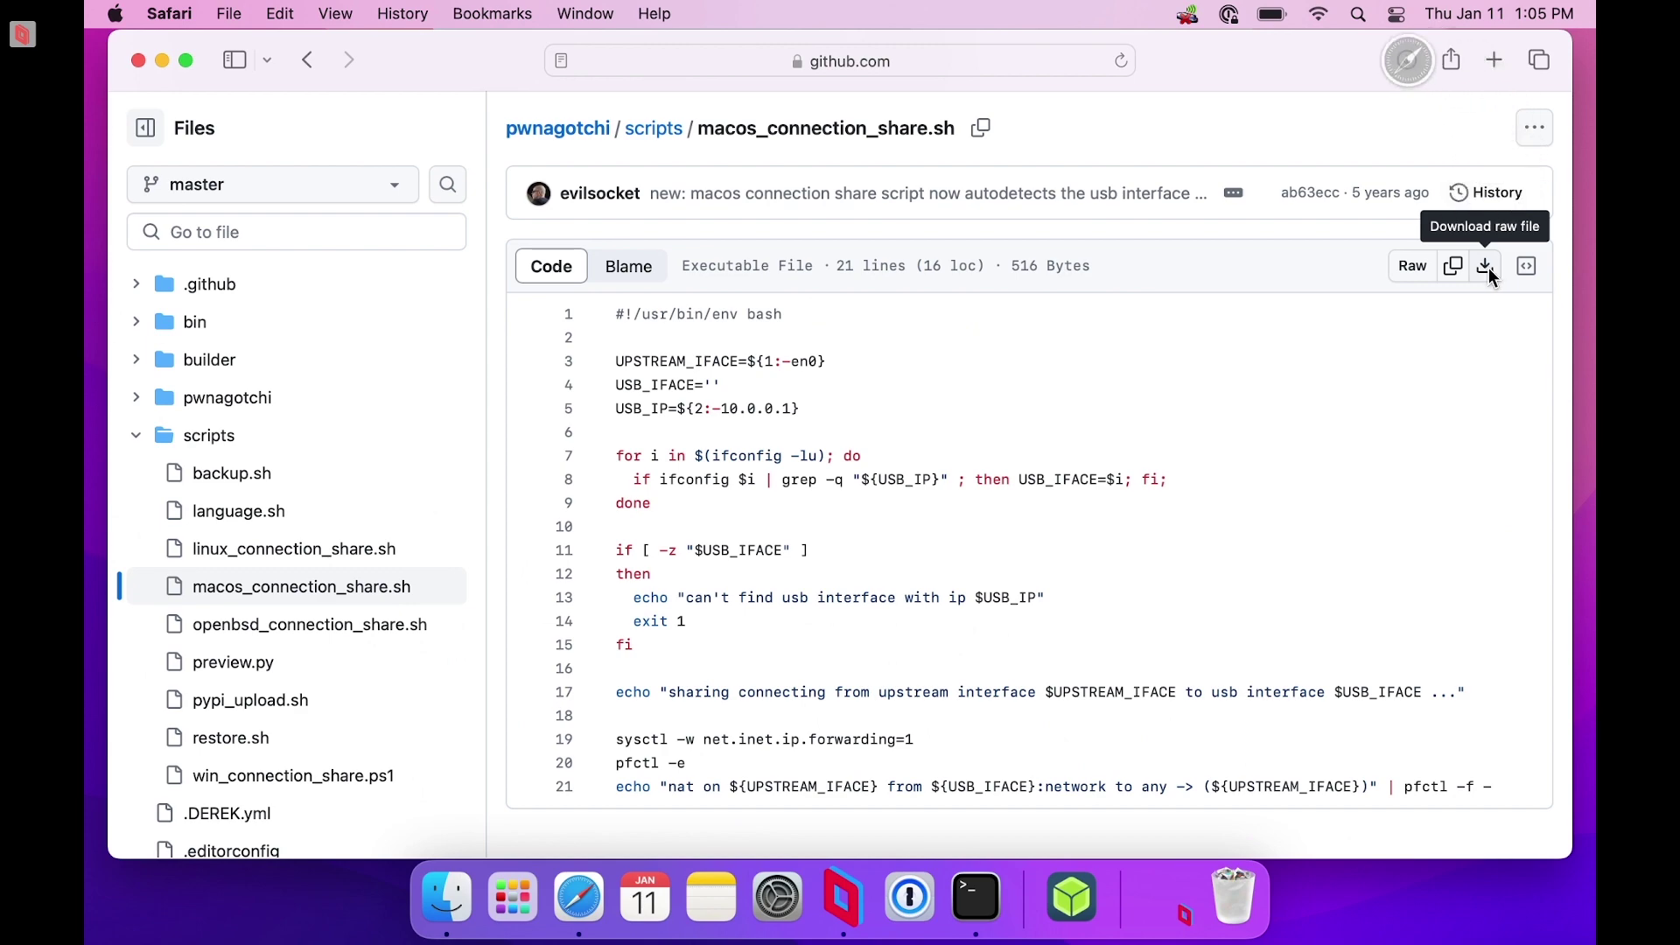
{"action": "left_click", "coordinate": [162, 61]}
{"action": "left_click", "coordinate": [703, 713]}
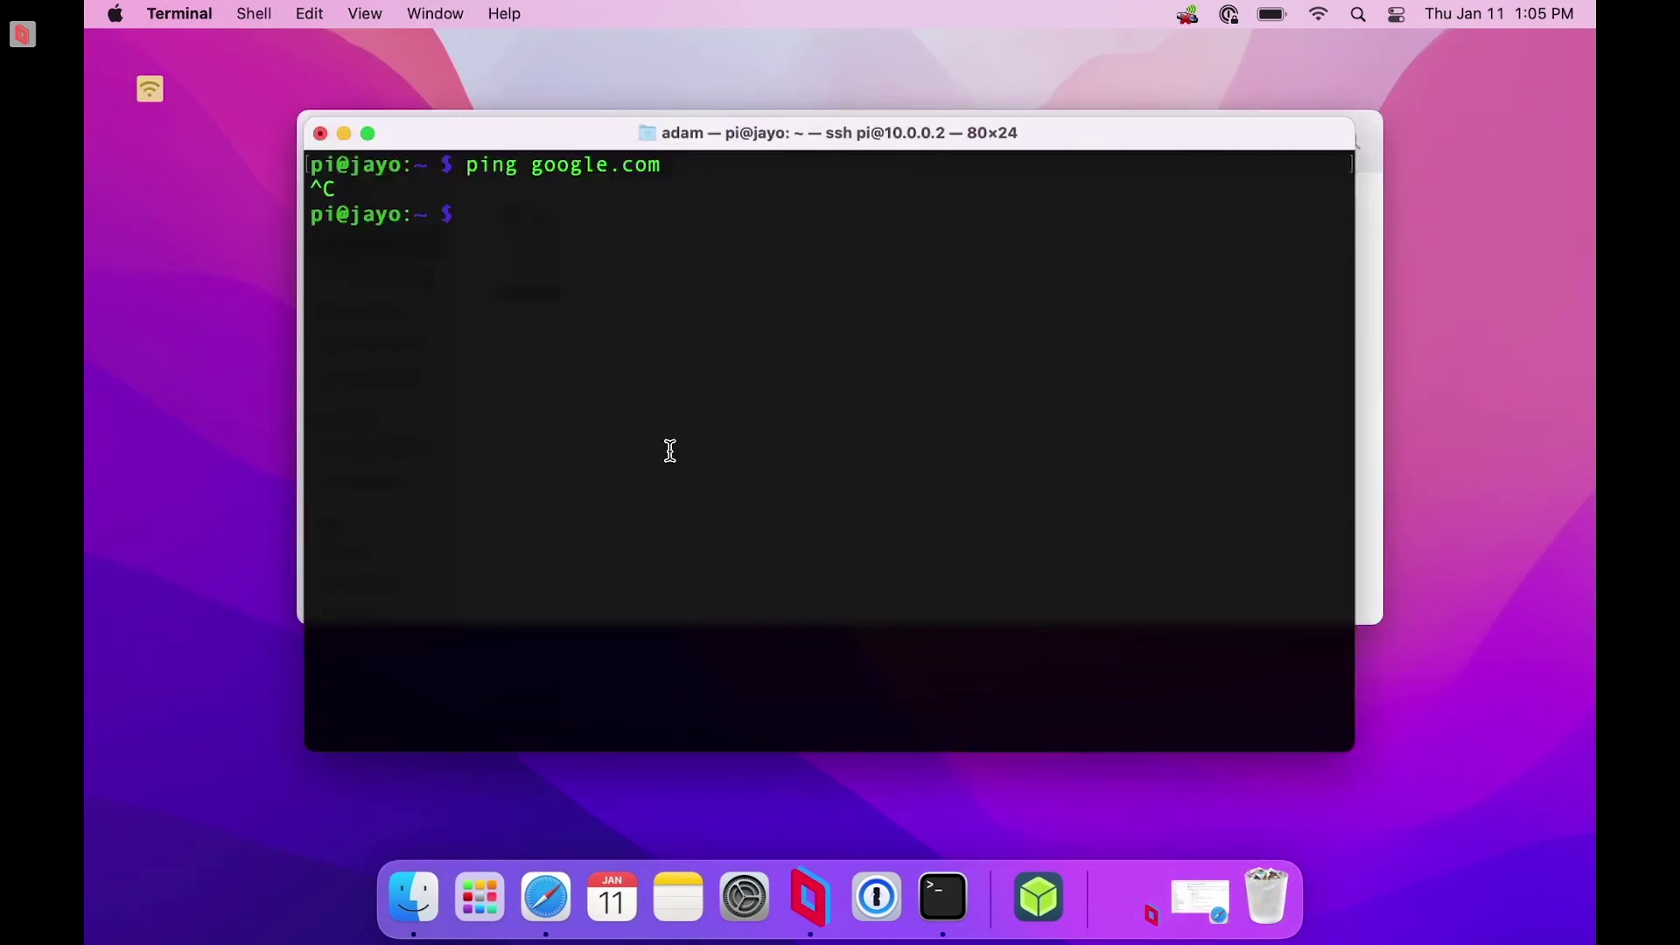
Exit the Pi SSH session, change into Downloads, and list its files
{"action": "type", "text": "exit"}
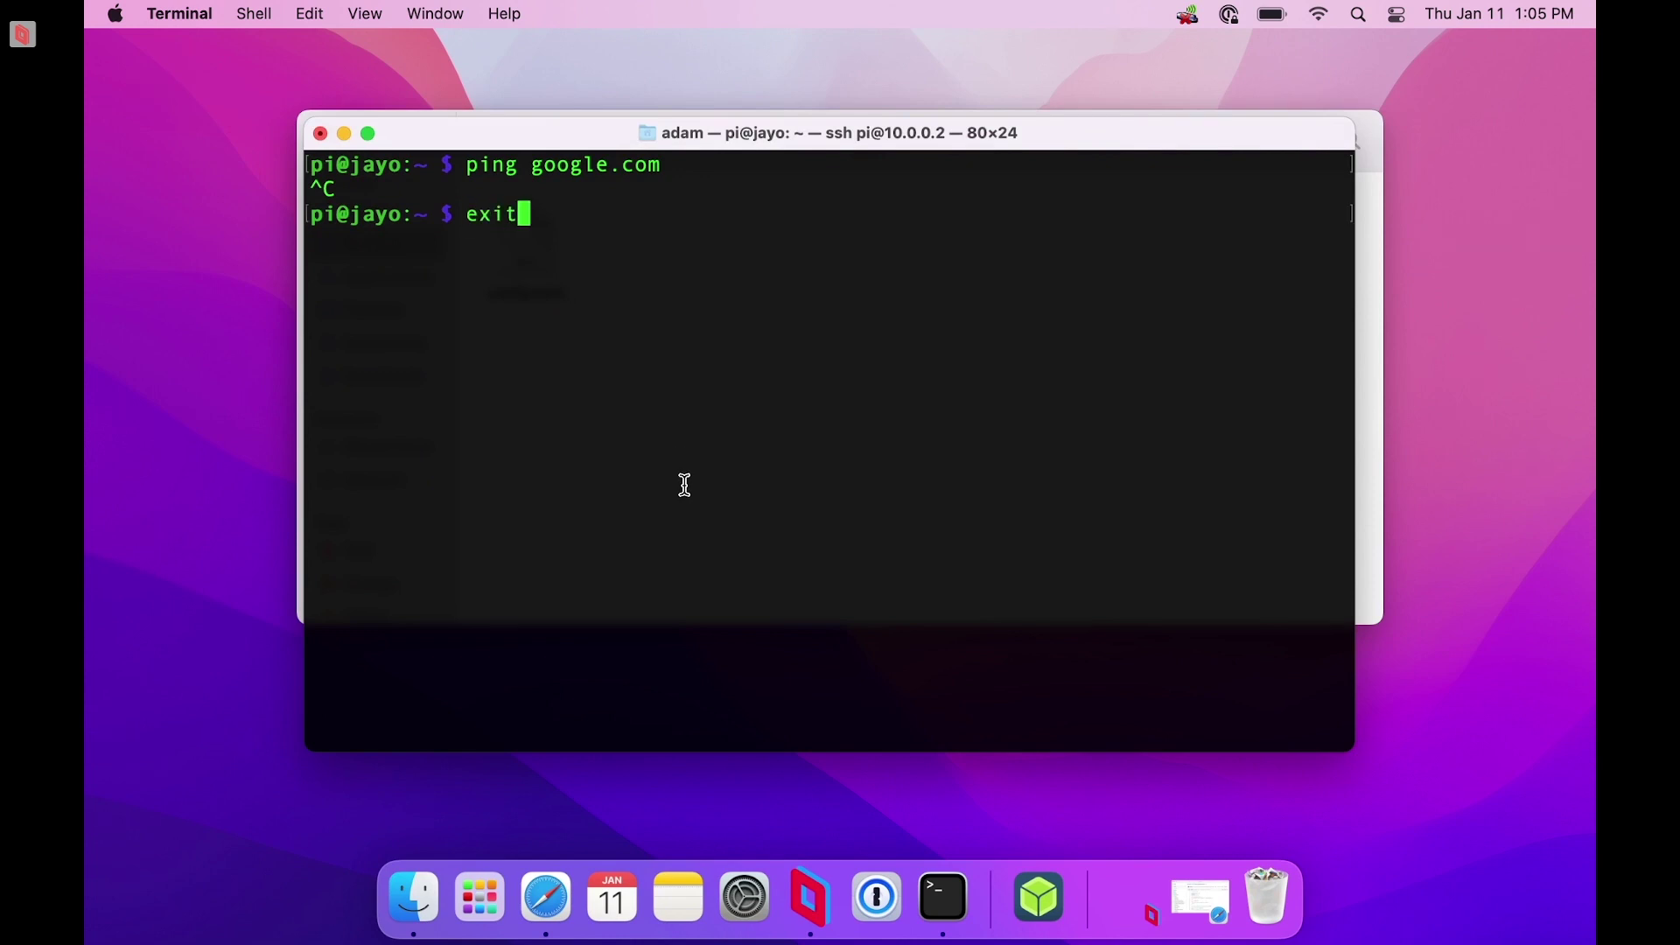
{"action": "key", "text": "Return"}
{"action": "type", "text": "clear"}
{"action": "key", "text": "Return"}
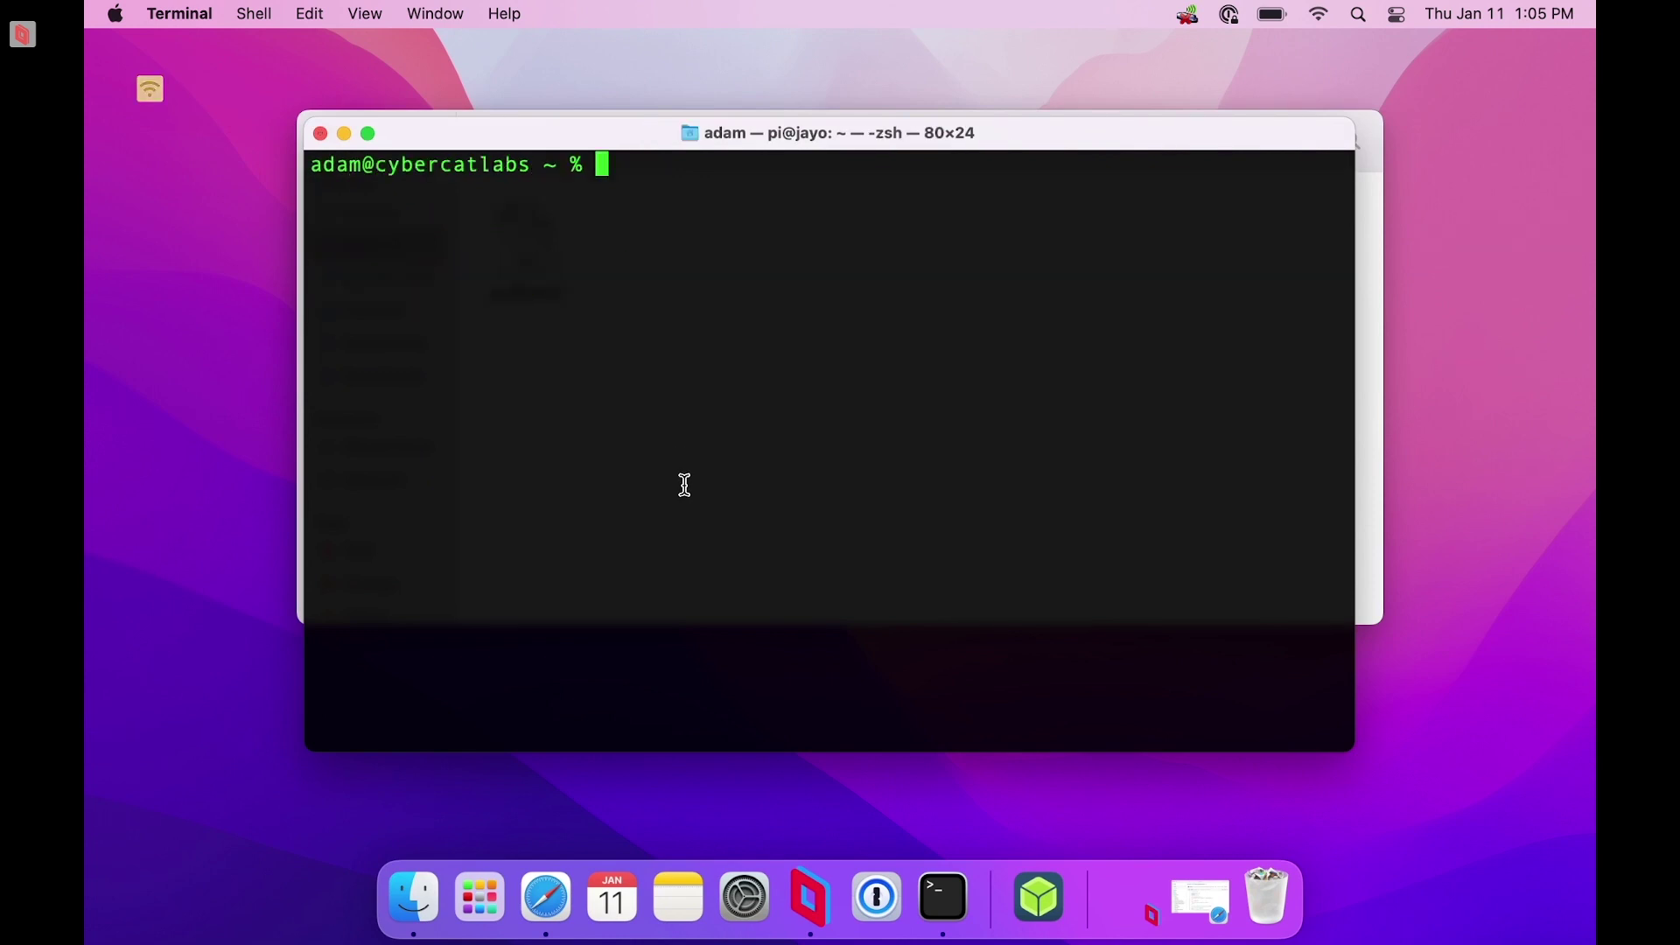
{"action": "type", "text": "cd Down"}
{"action": "key", "text": "Tab"}
{"action": "key", "text": "Return"}
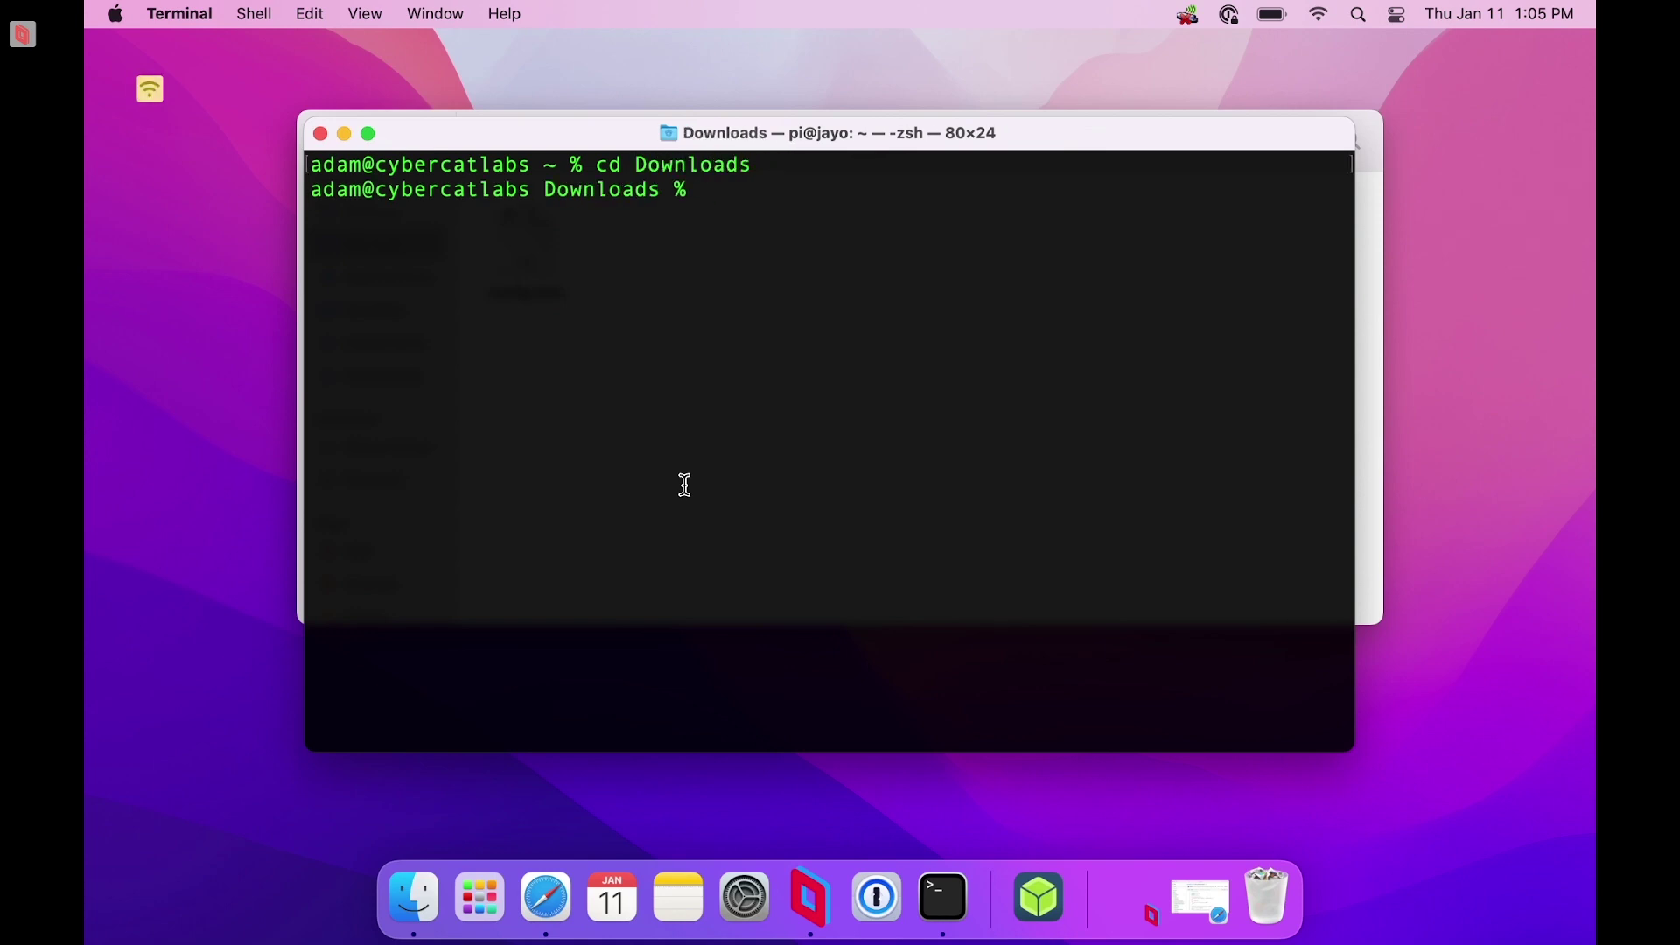
{"action": "type", "text": "ls"}
{"action": "key", "text": "Return"}
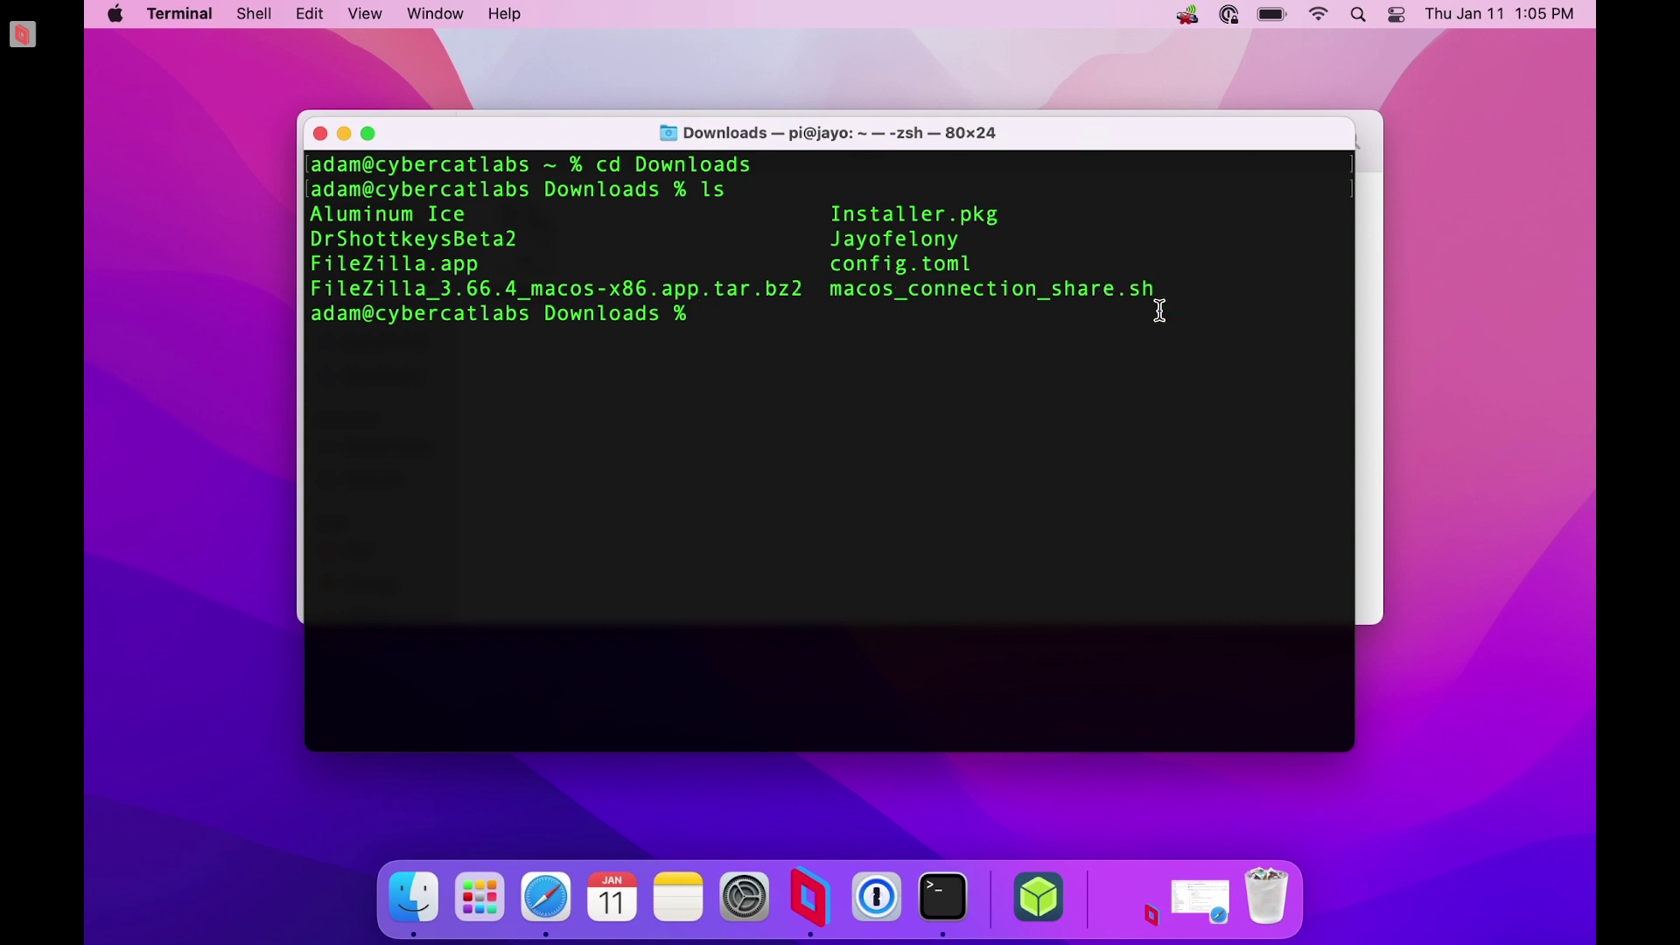
Run sudo chmod +x macos_connection_share.sh with the admin password, then clear the screen
{"action": "key", "text": "Return"}
{"action": "key", "text": "Return"}
{"action": "key", "text": "Return"}
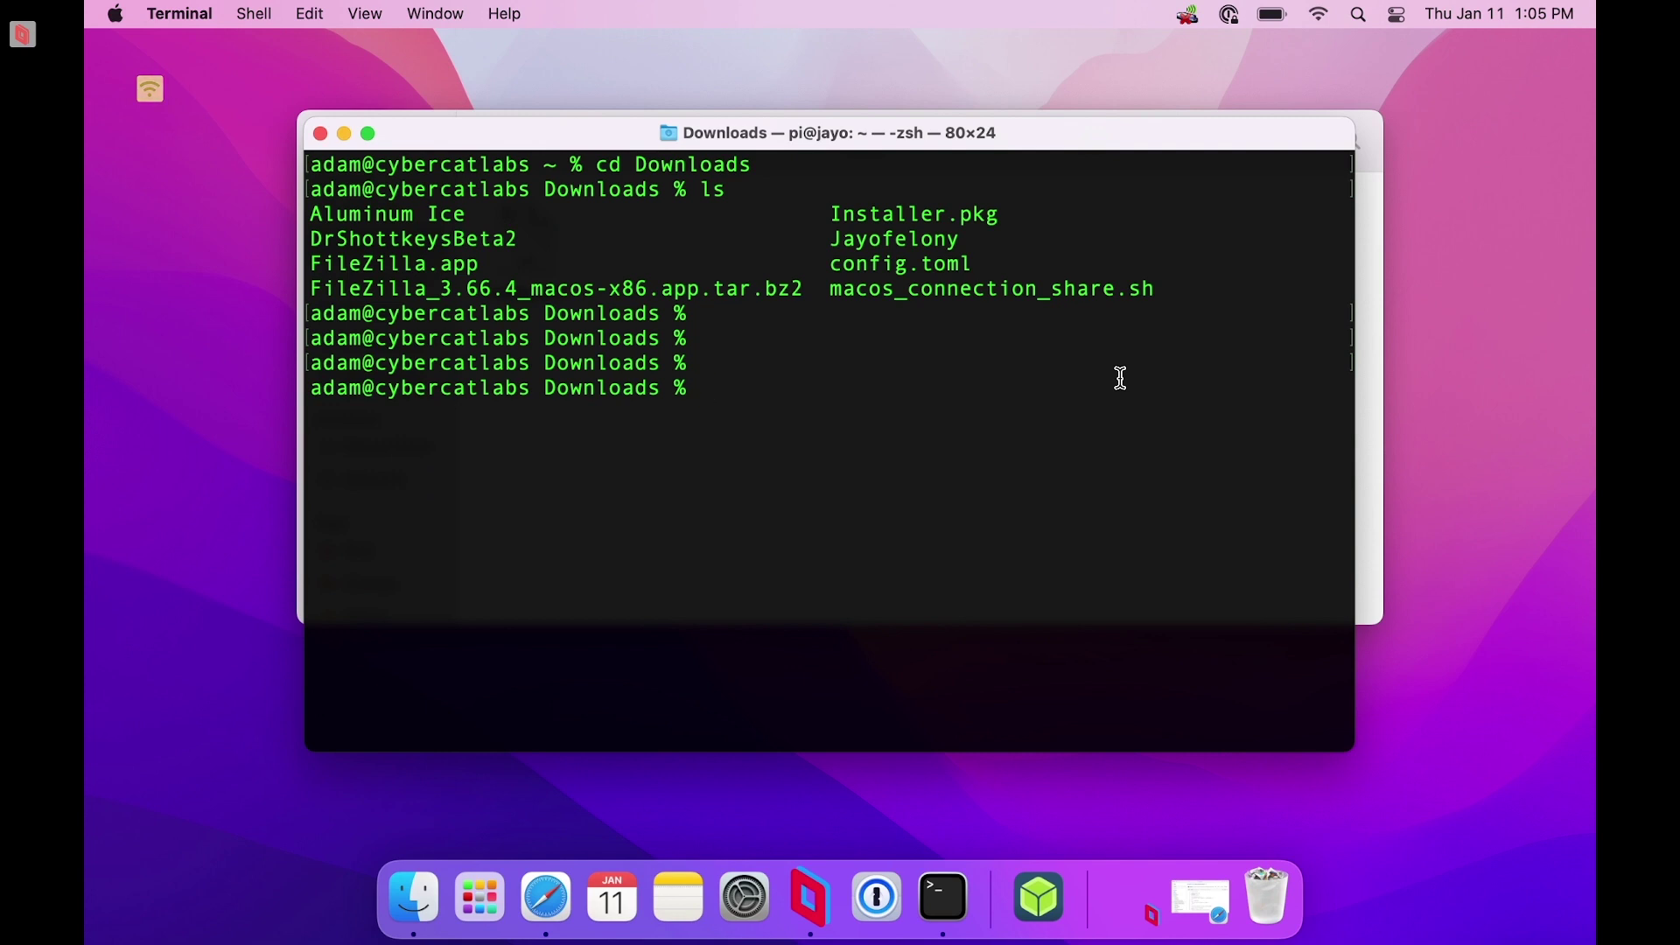
{"action": "type", "text": "sudo ch mo"}
{"action": "key", "text": "BackSpace"}
{"action": "key", "text": "BackSpace"}
{"action": "key", "text": "BackSpace"}
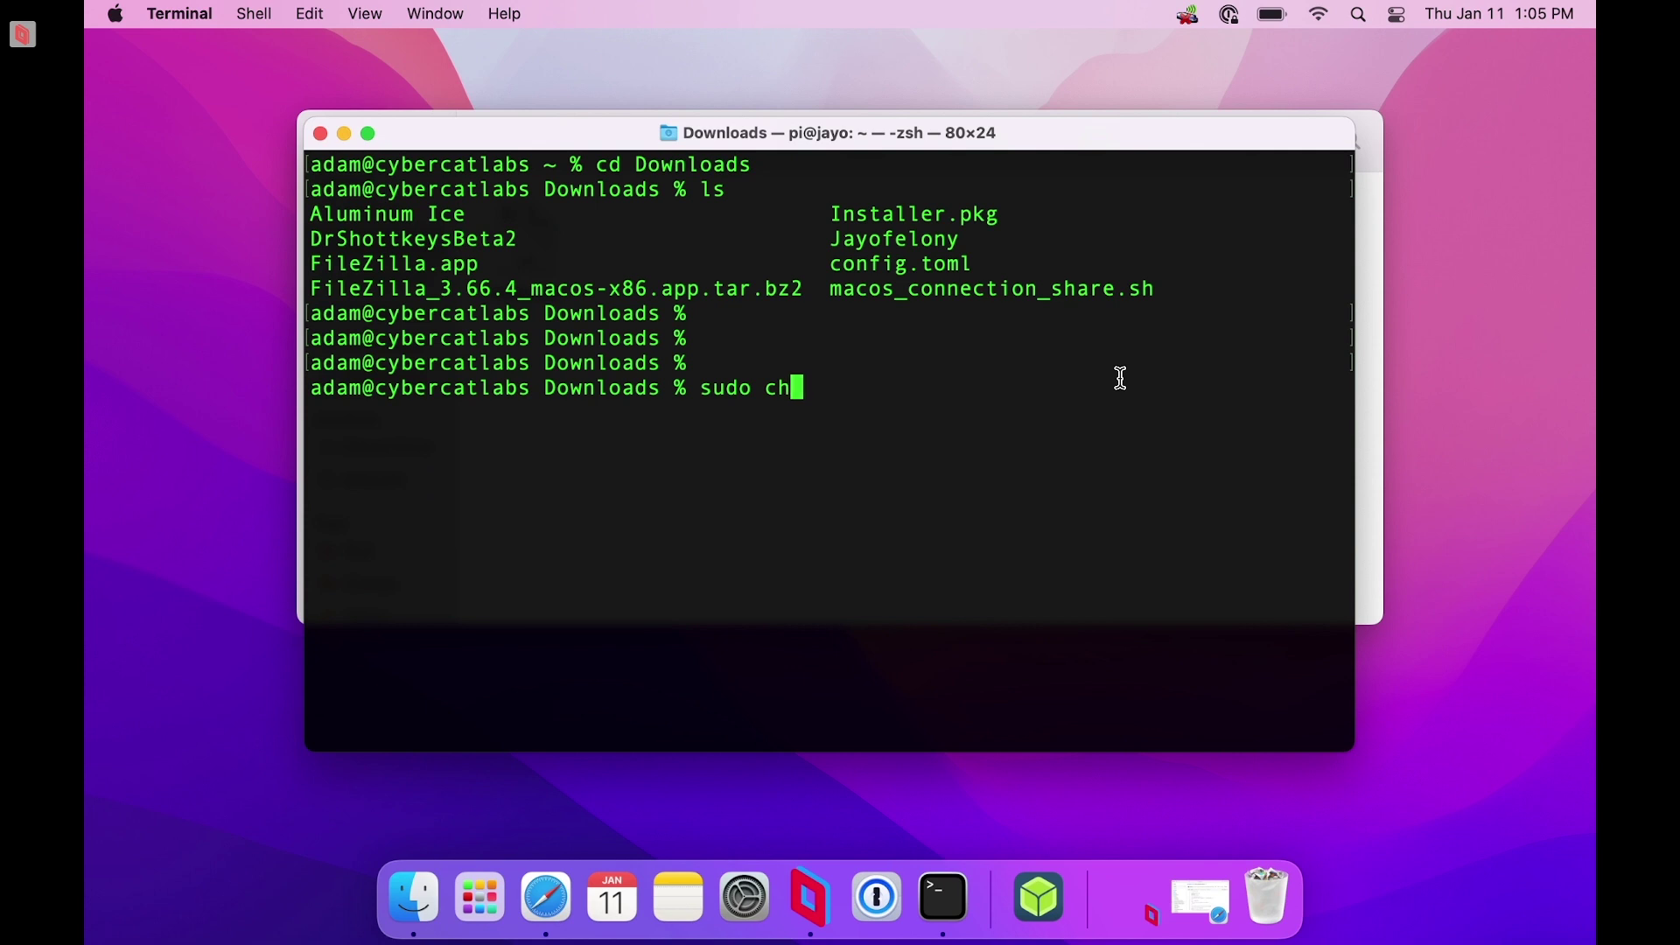
{"action": "type", "text": "mod +x"}
{"action": "type", "text": "mac"}
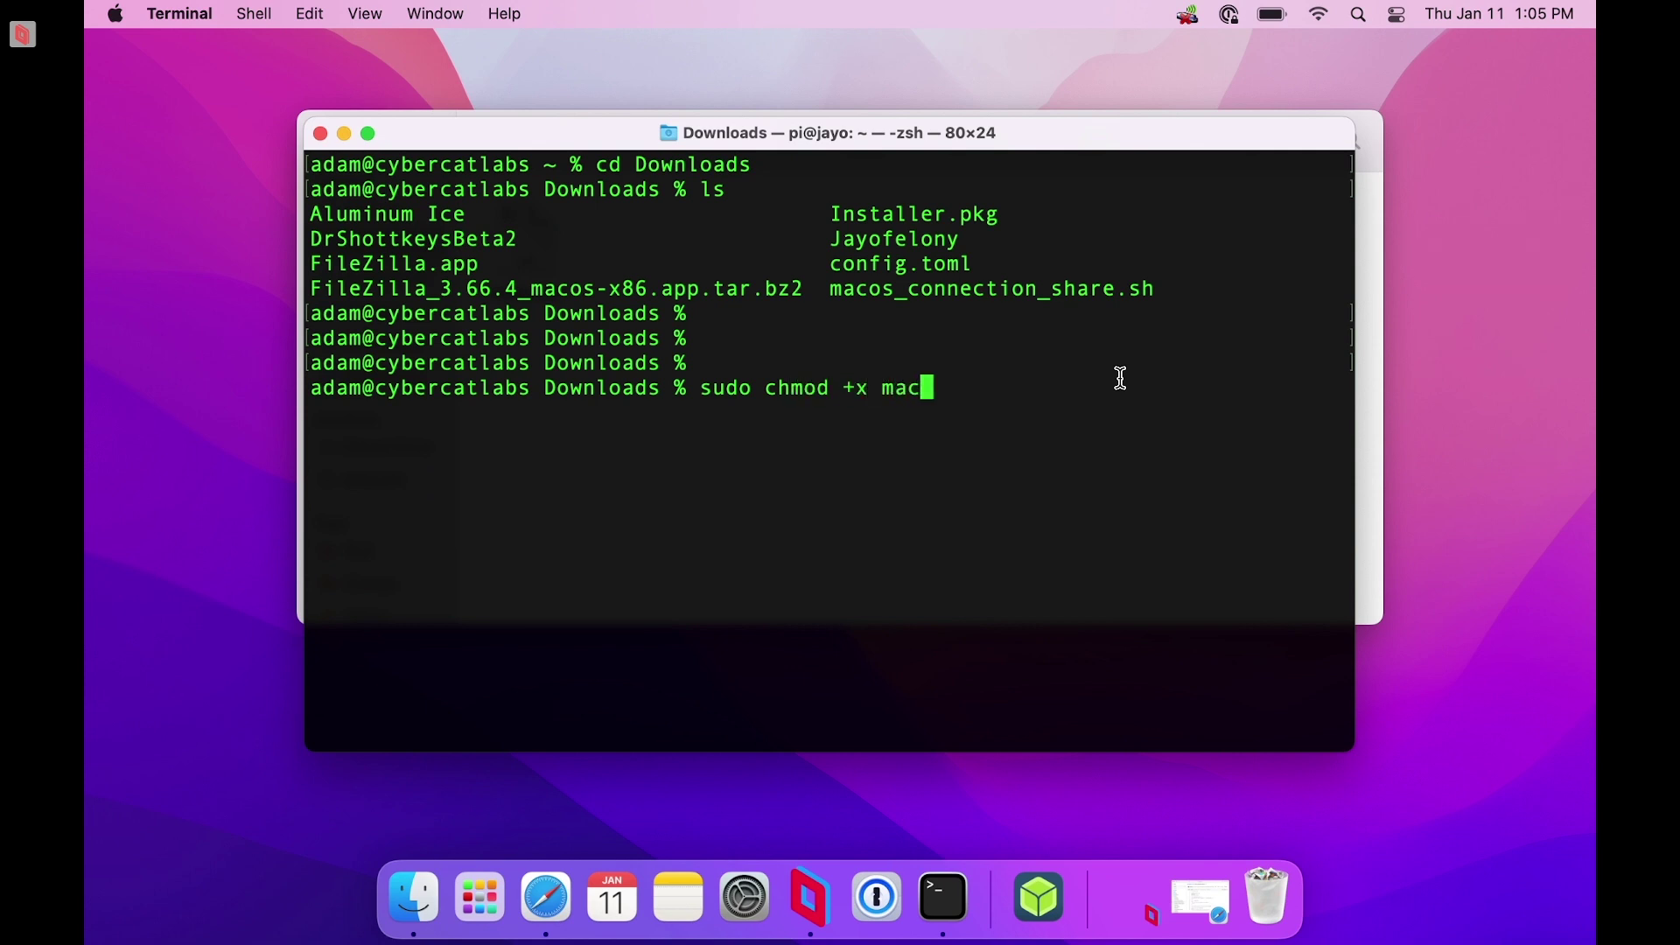
{"action": "key", "text": "Tab"}
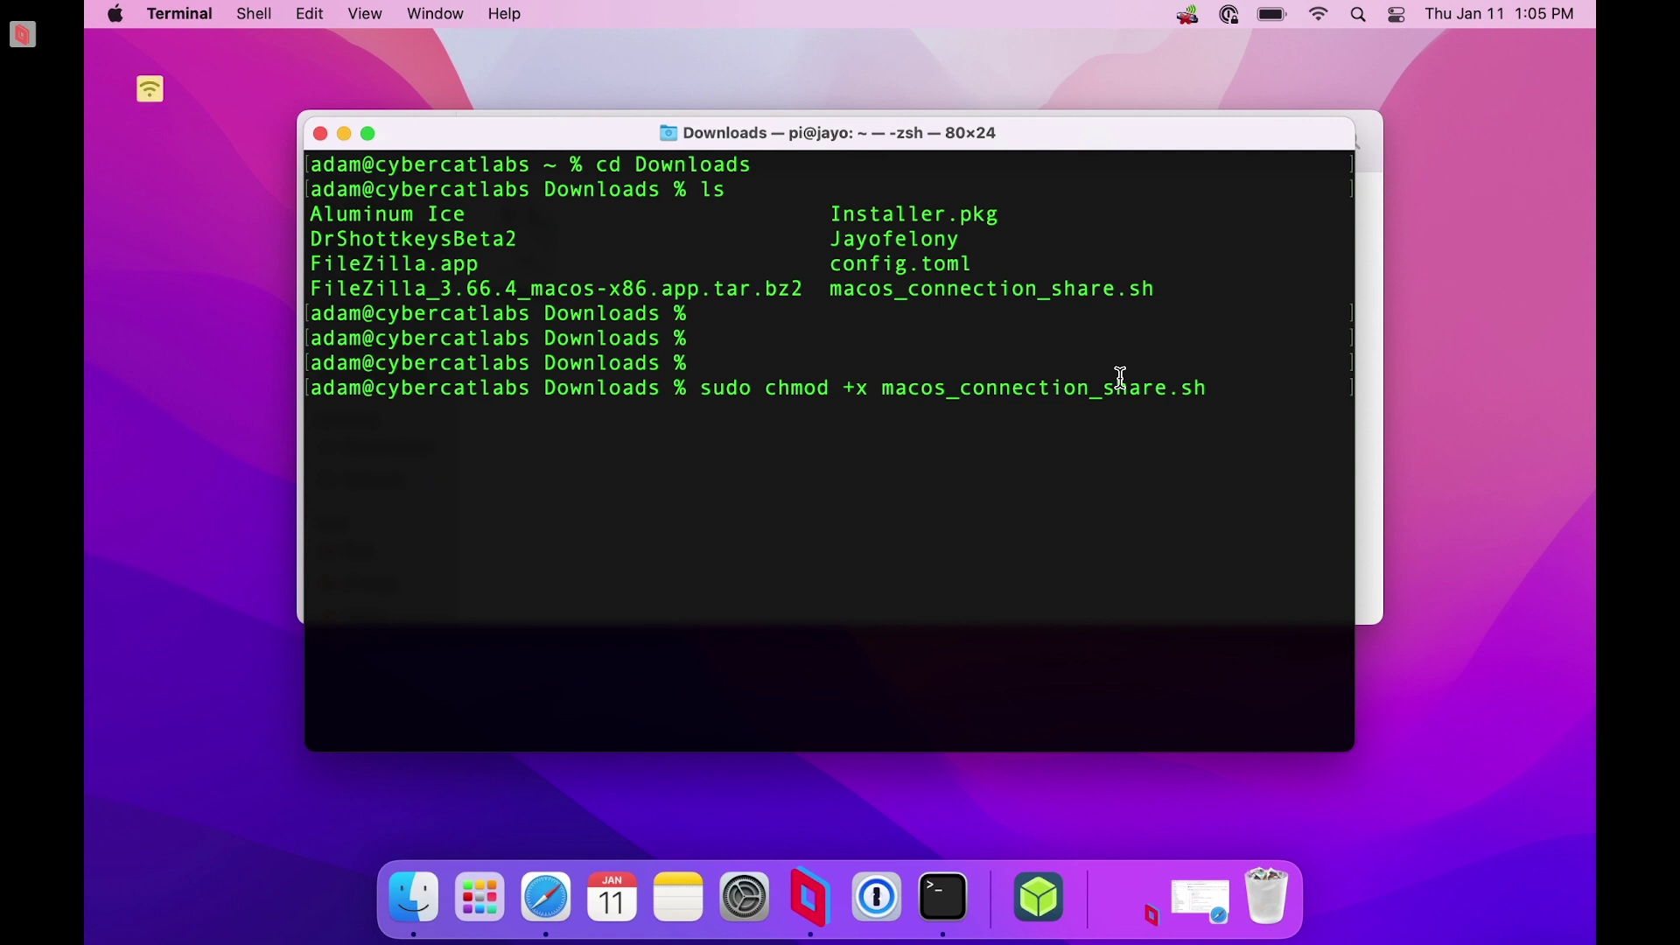
{"action": "key", "text": "Return"}
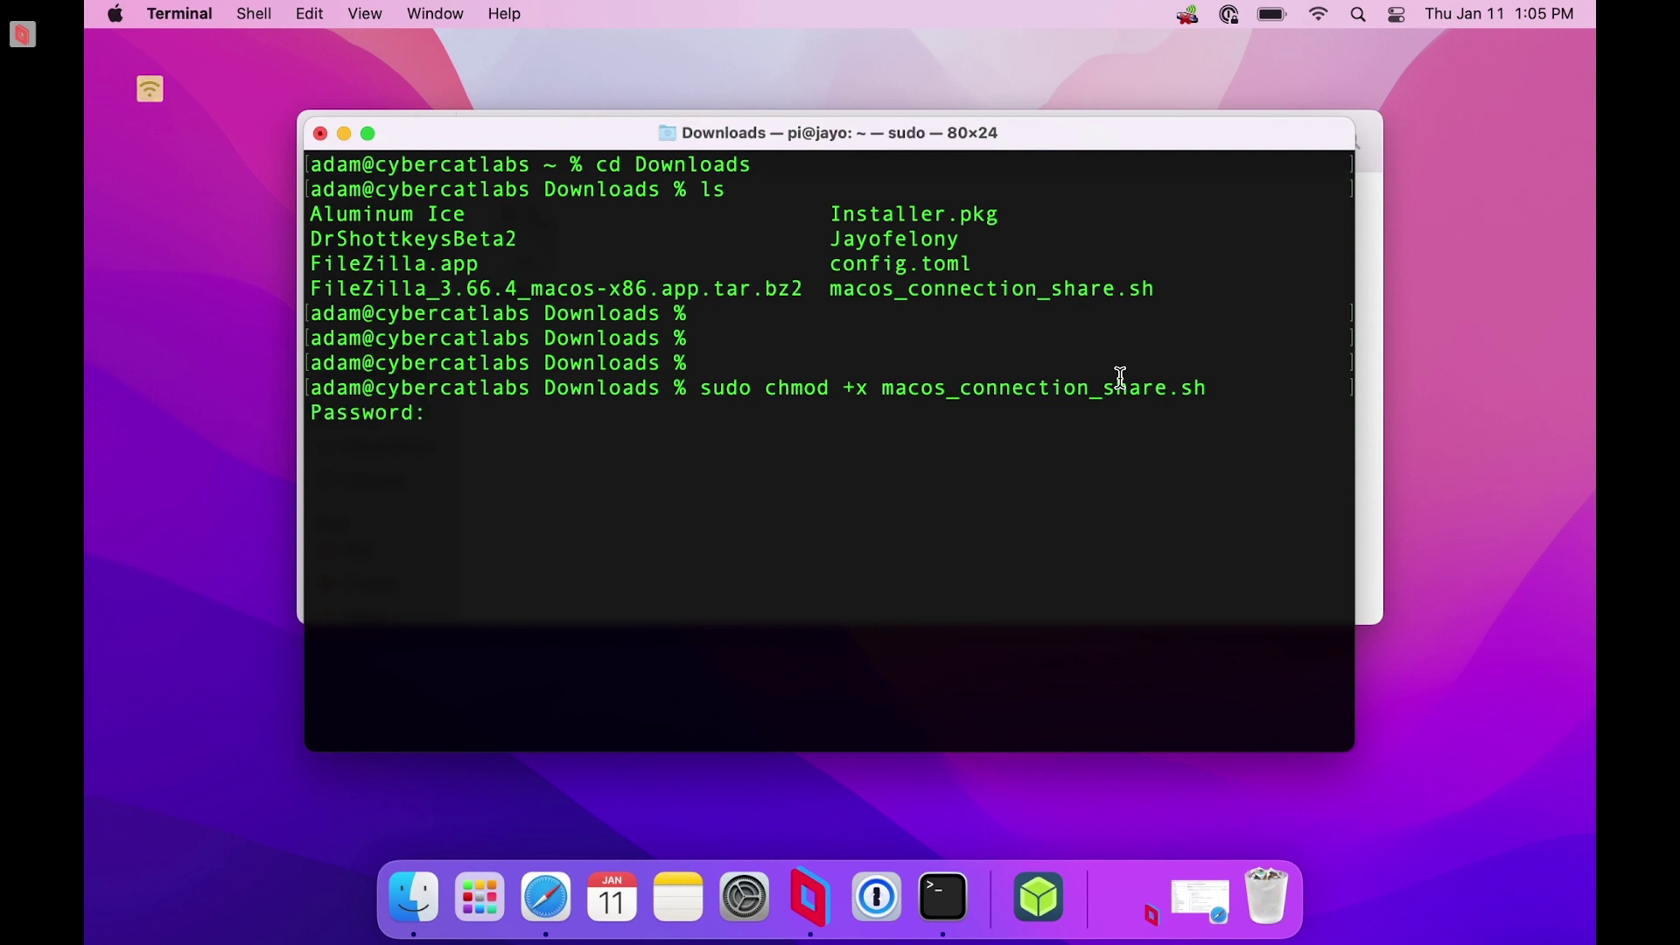
{"action": "key", "text": "Return"}
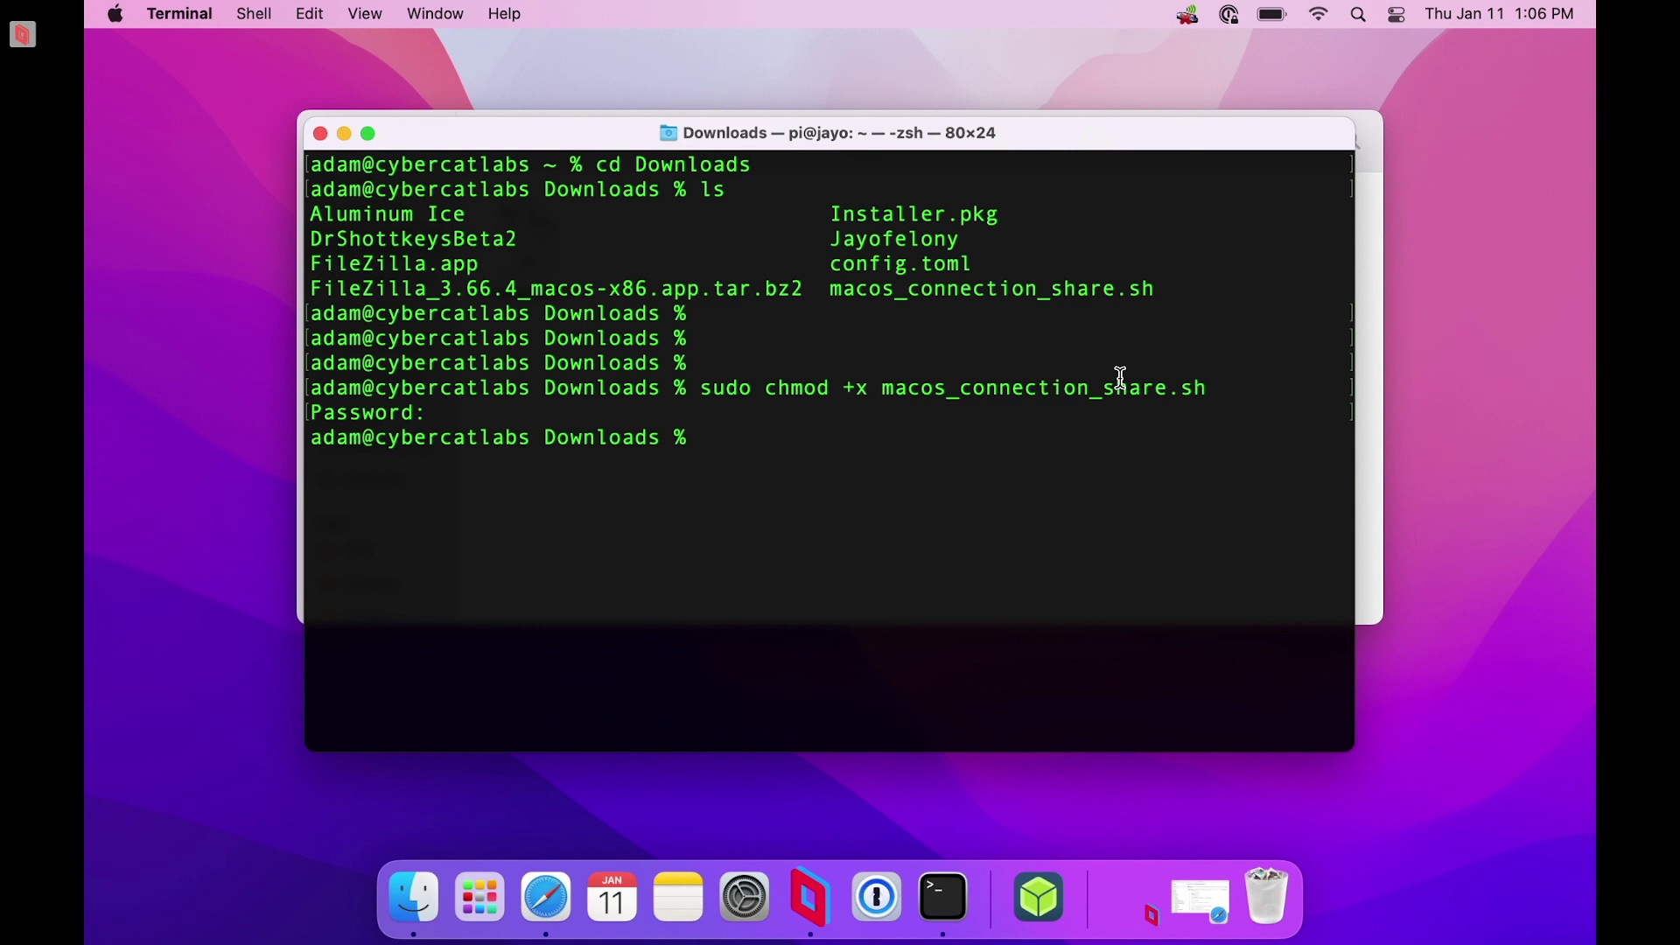
{"action": "type", "text": "clear"}
{"action": "key", "text": "Return"}
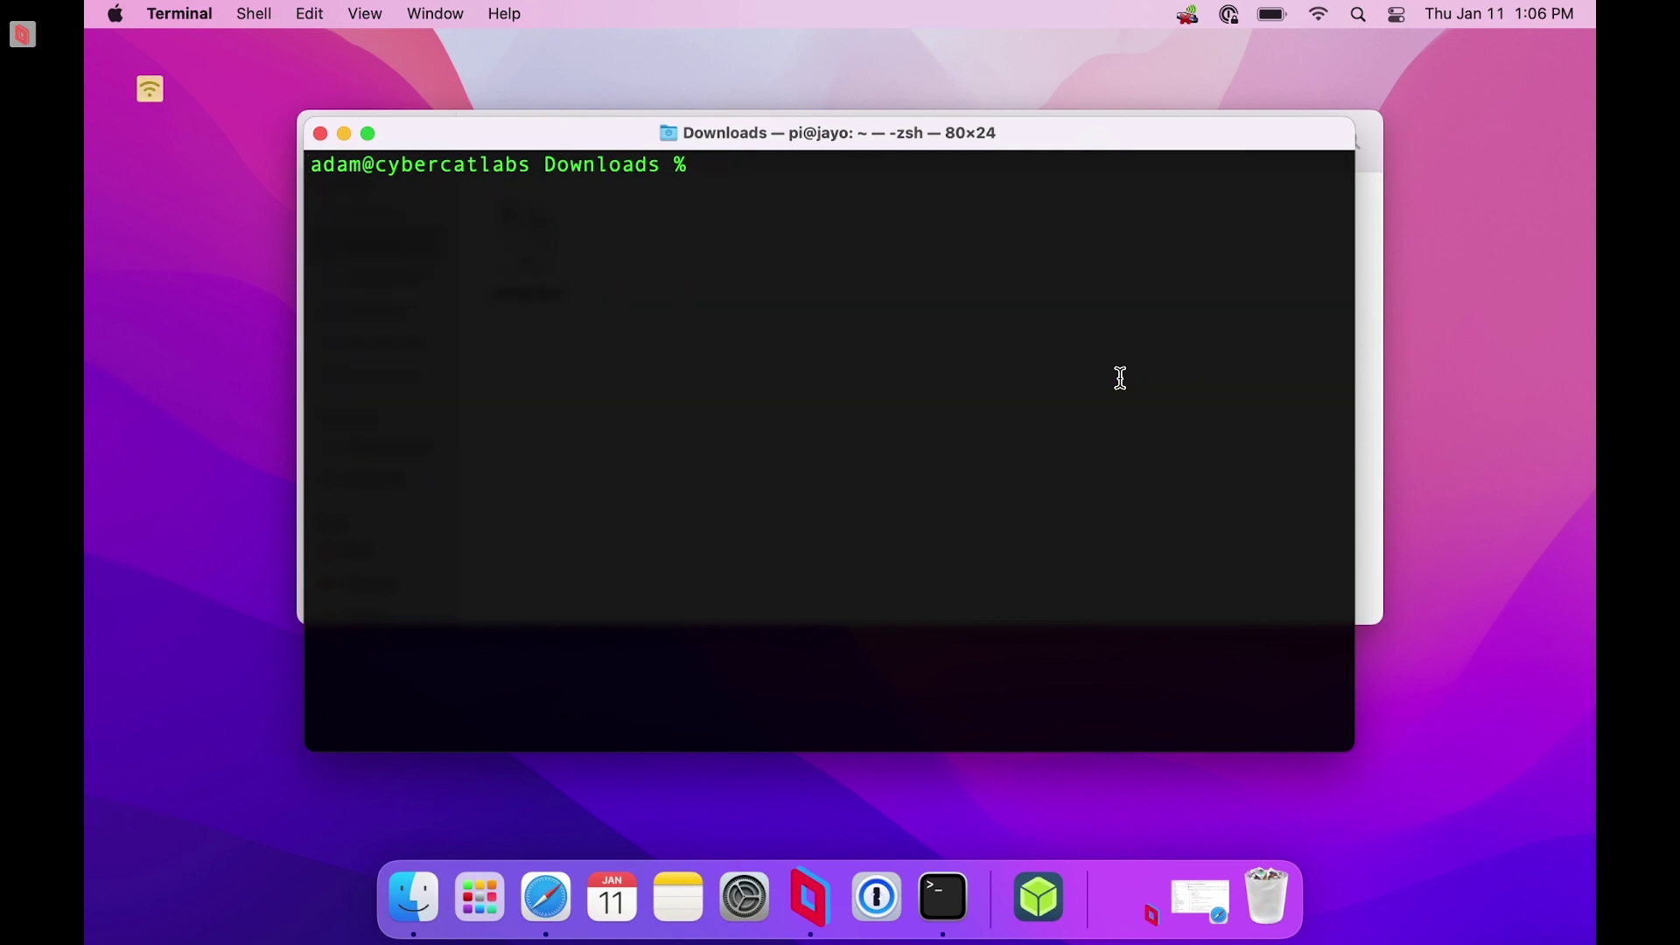
{"action": "type", "text": "ifconfig"}
{"action": "key", "text": "Return"}
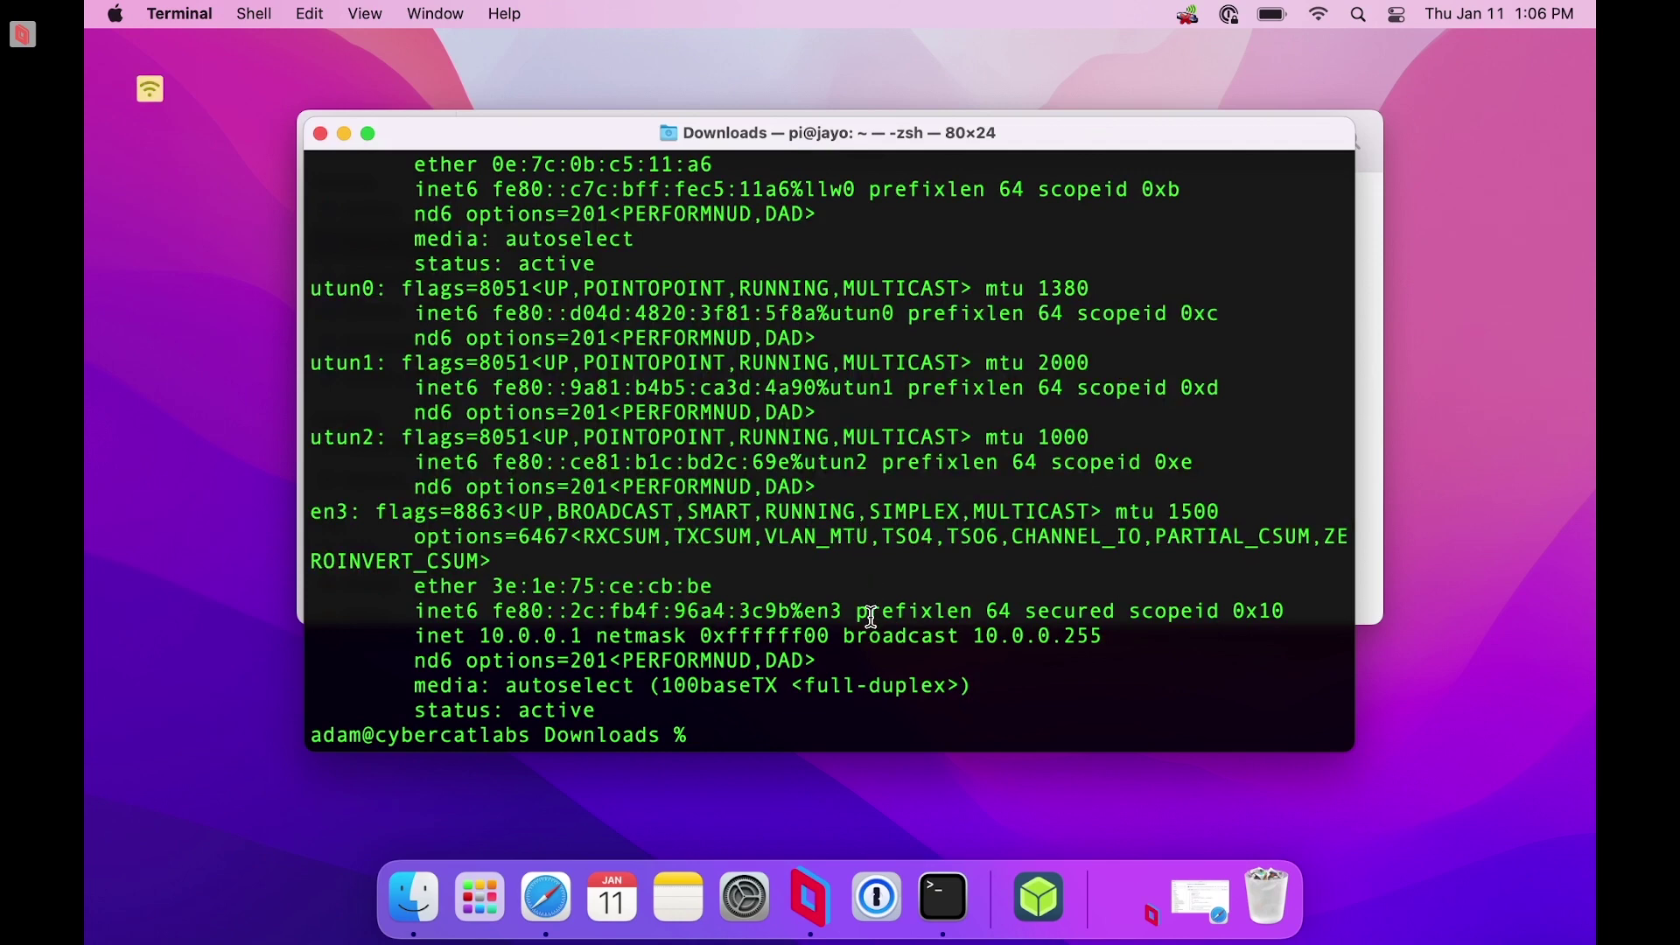
{"action": "scroll", "coordinate": [872, 618], "scroll_direction": "up", "scroll_amount": 10}
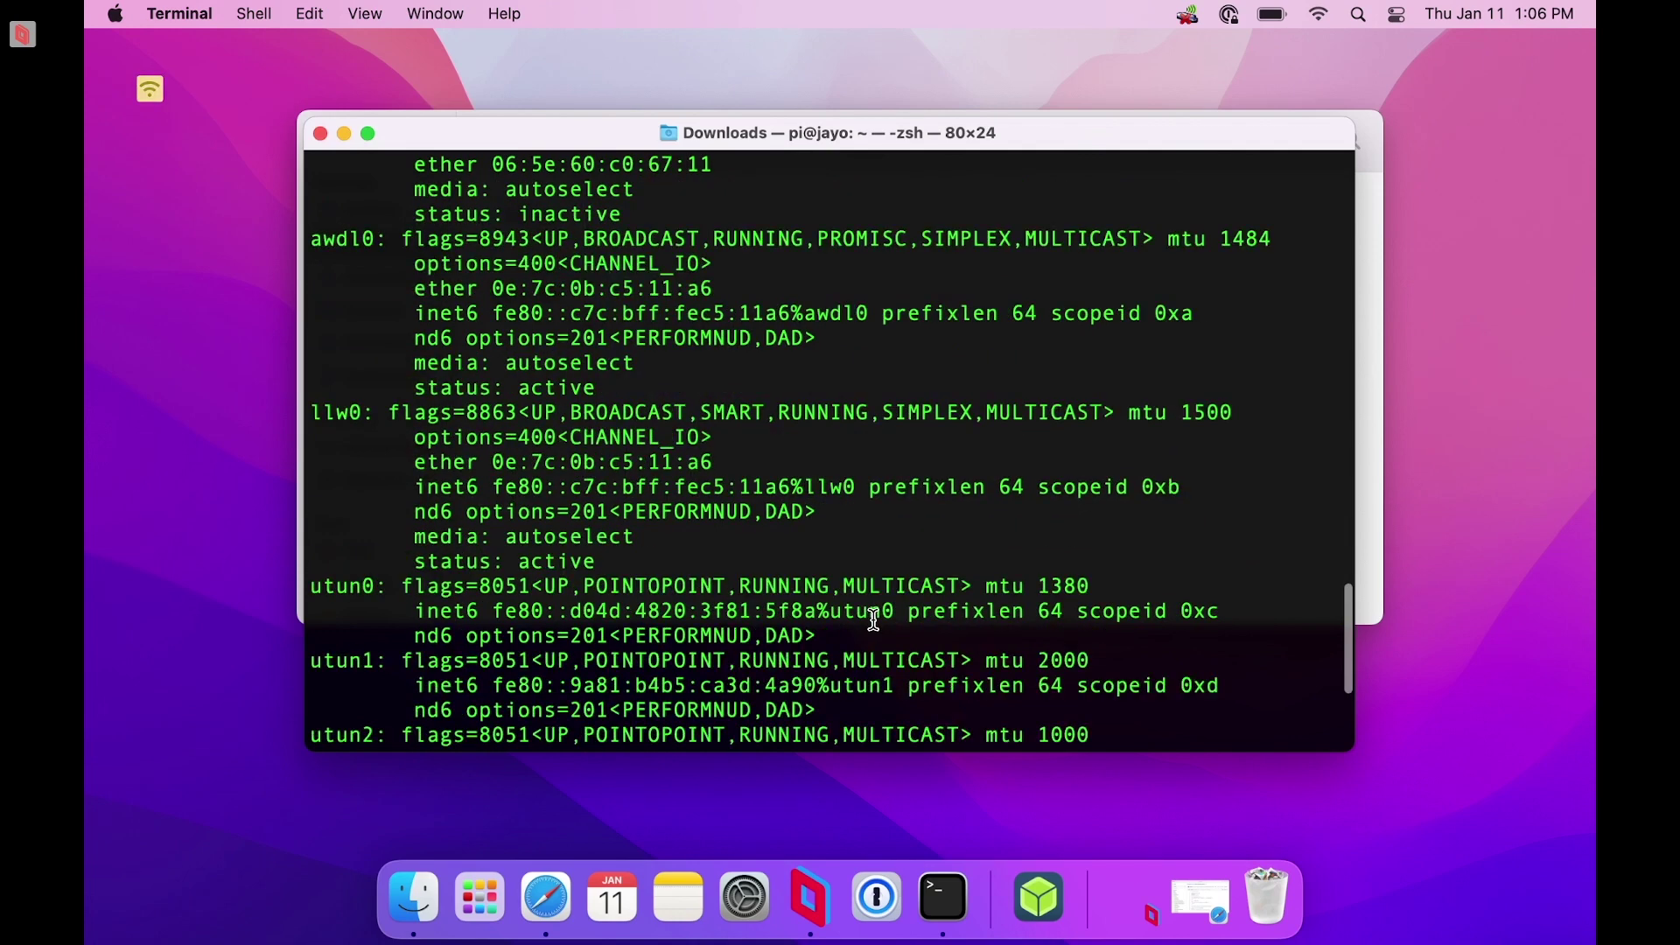
{"action": "scroll", "coordinate": [872, 618], "scroll_direction": "up", "scroll_amount": 15}
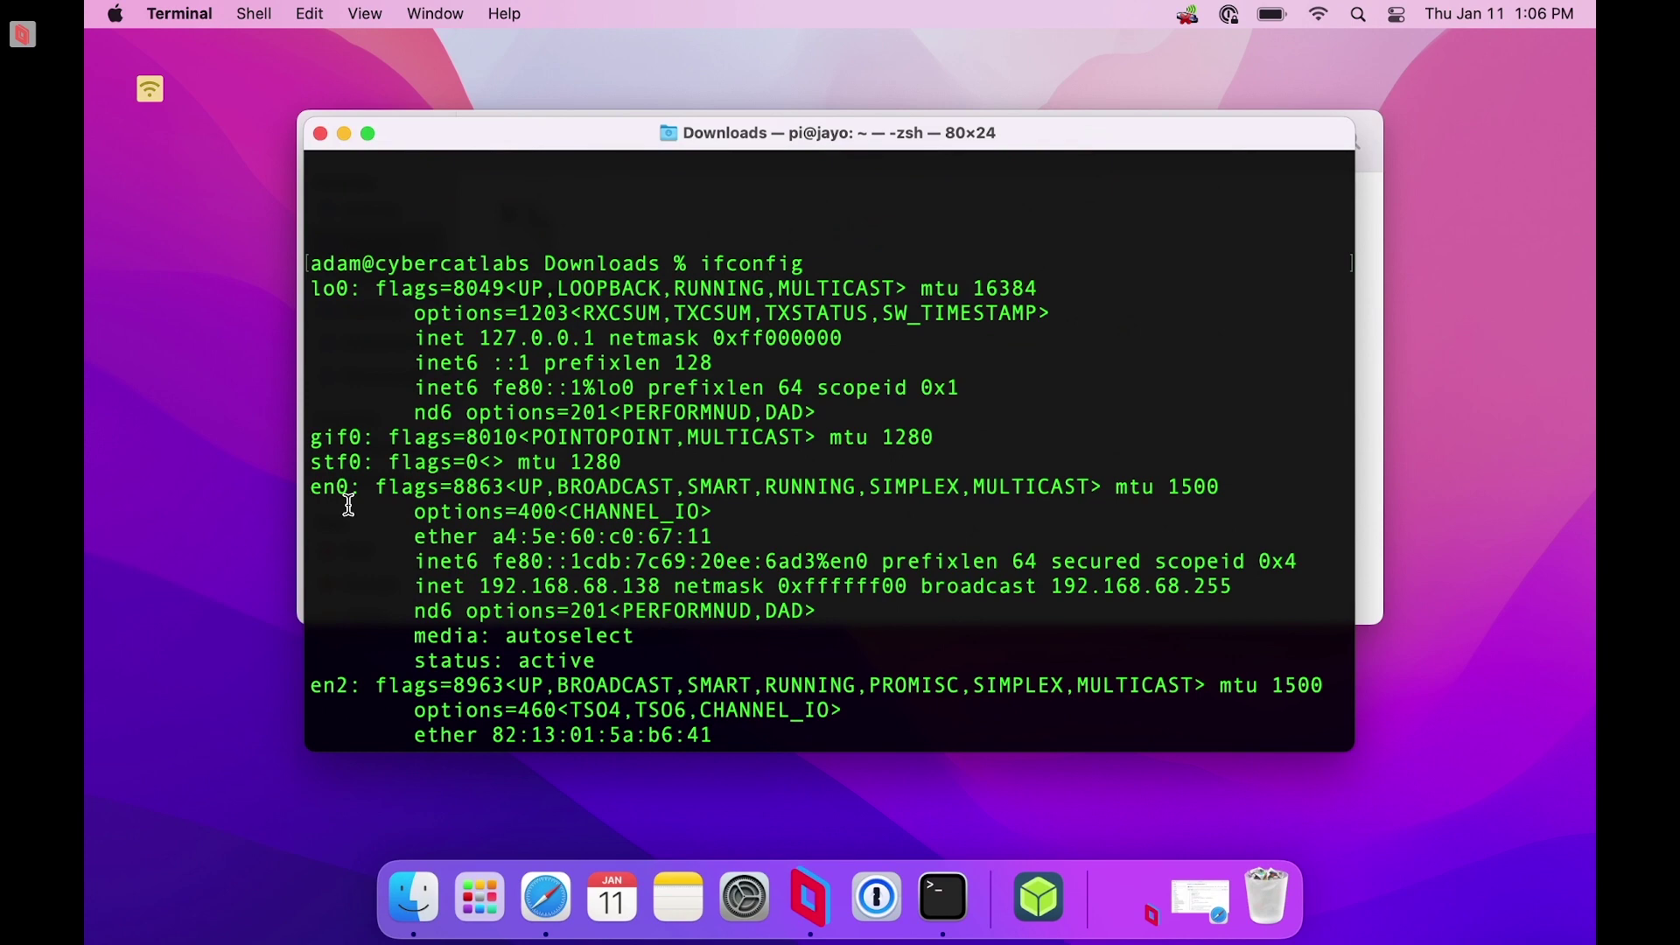
{"action": "left_click_drag", "start_coordinate": [481, 586], "coordinate": [662, 594]}
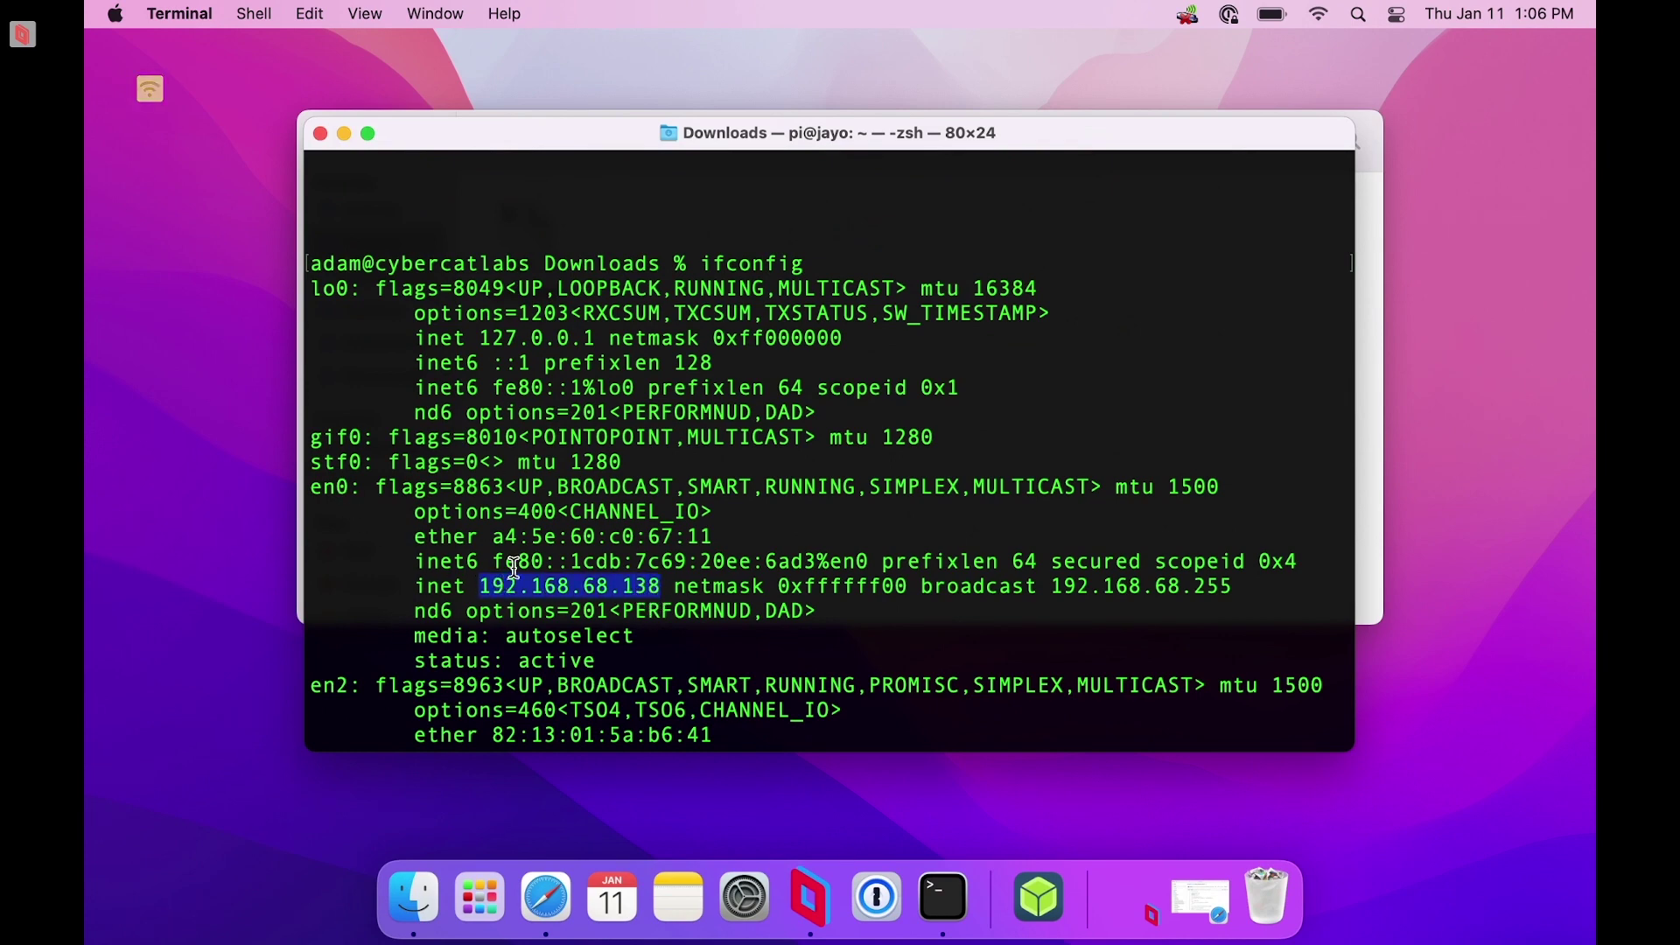
{"action": "scroll", "coordinate": [453, 588], "scroll_direction": "down", "scroll_amount": 10}
{"action": "scroll", "coordinate": [454, 588], "scroll_direction": "up", "scroll_amount": 4}
{"action": "scroll", "coordinate": [453, 588], "scroll_direction": "down", "scroll_amount": 8}
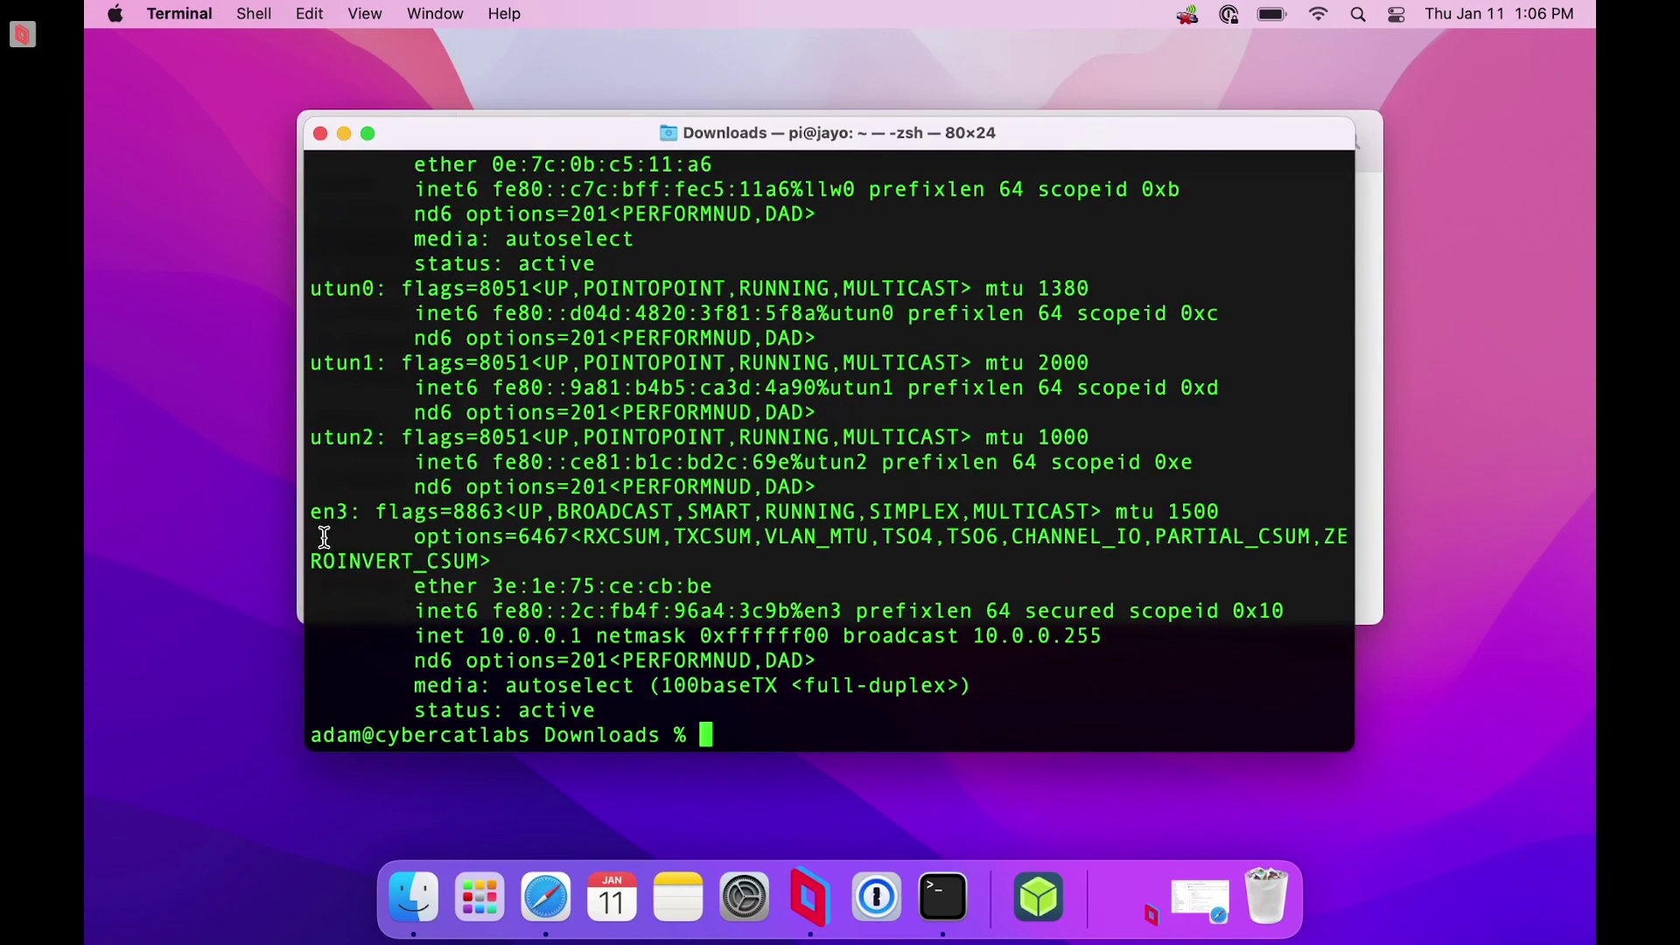
{"action": "left_click_drag", "start_coordinate": [312, 520], "coordinate": [353, 521]}
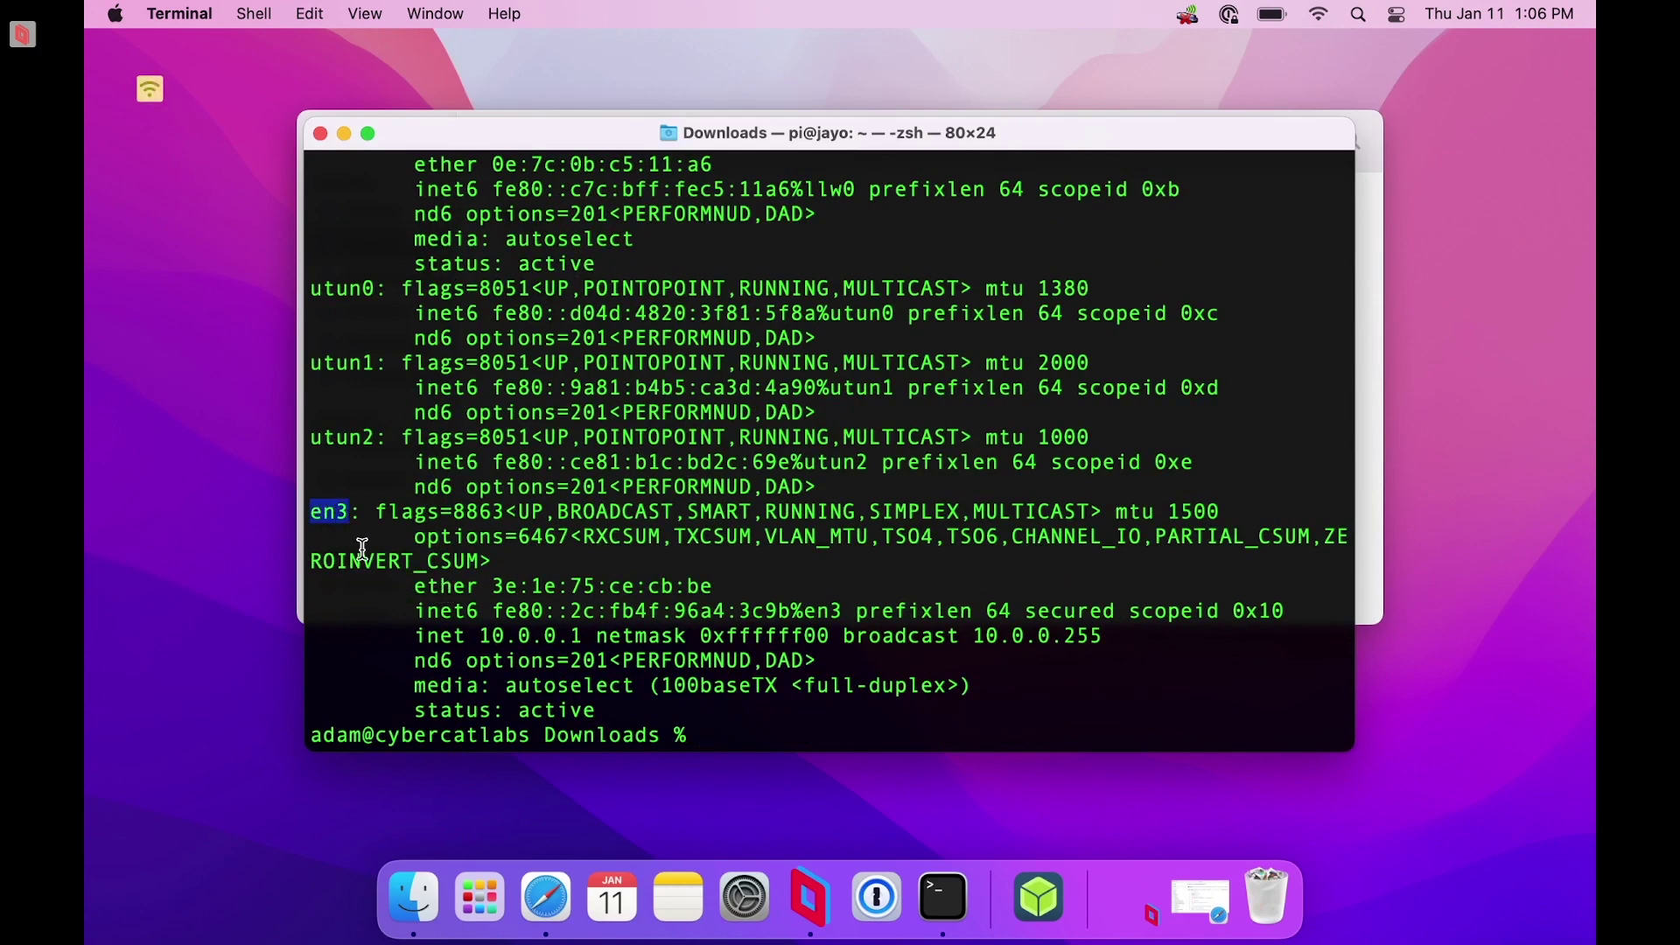
{"action": "left_click_drag", "start_coordinate": [480, 636], "coordinate": [582, 636]}
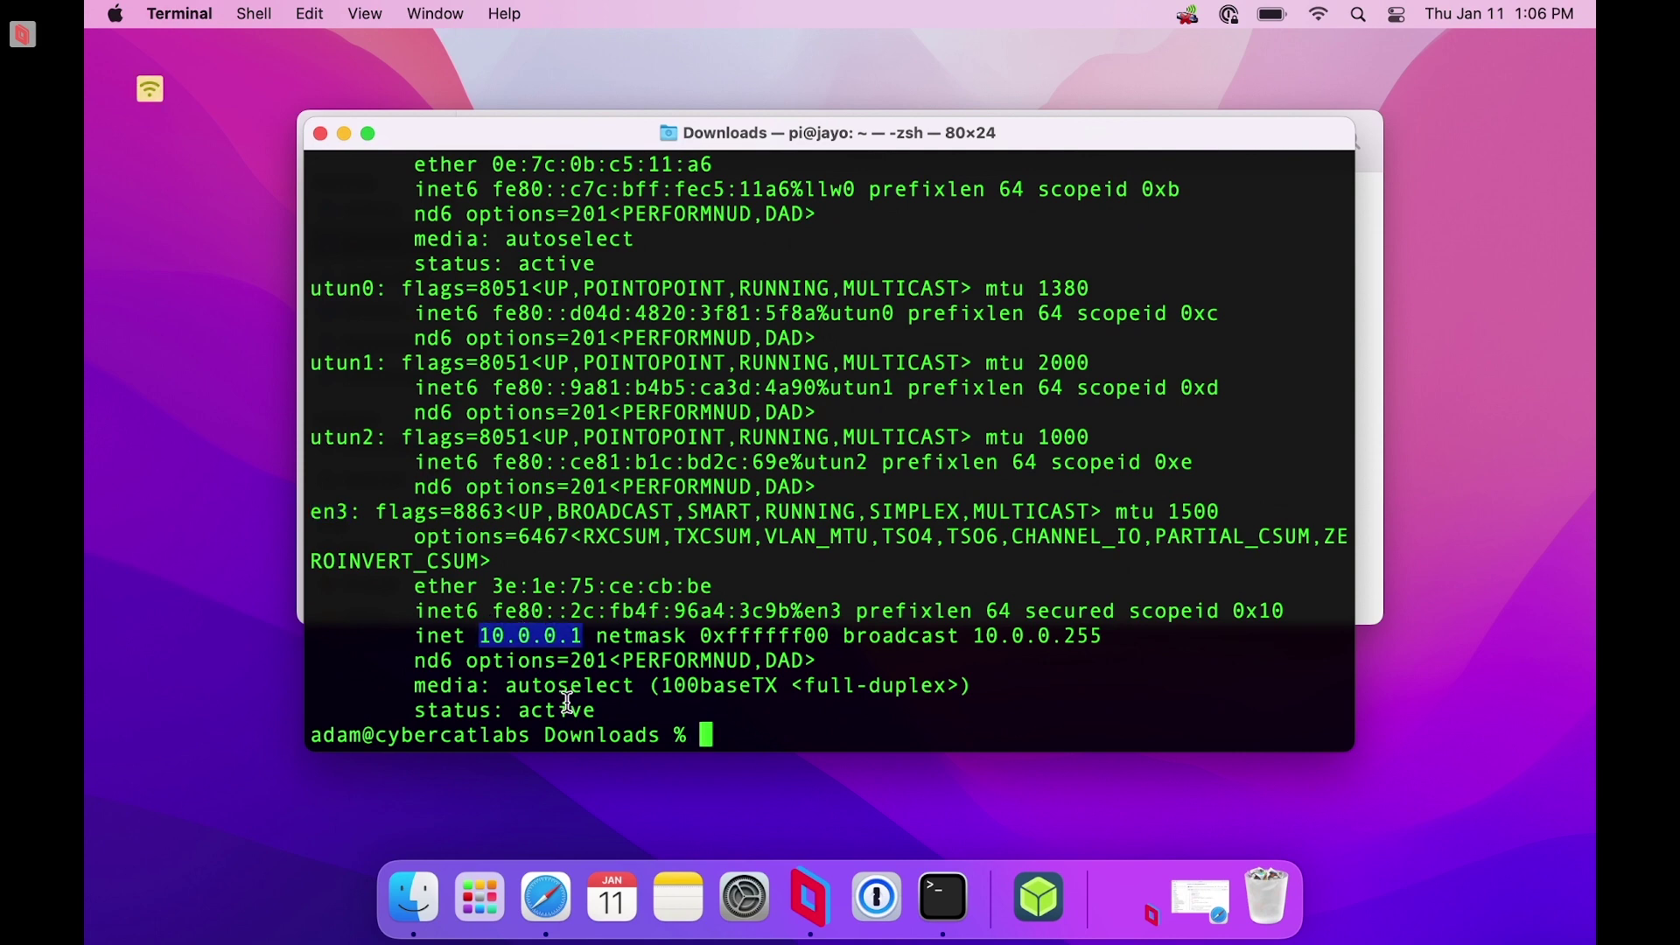
{"action": "scroll", "coordinate": [971, 679], "scroll_direction": "up", "scroll_amount": 15}
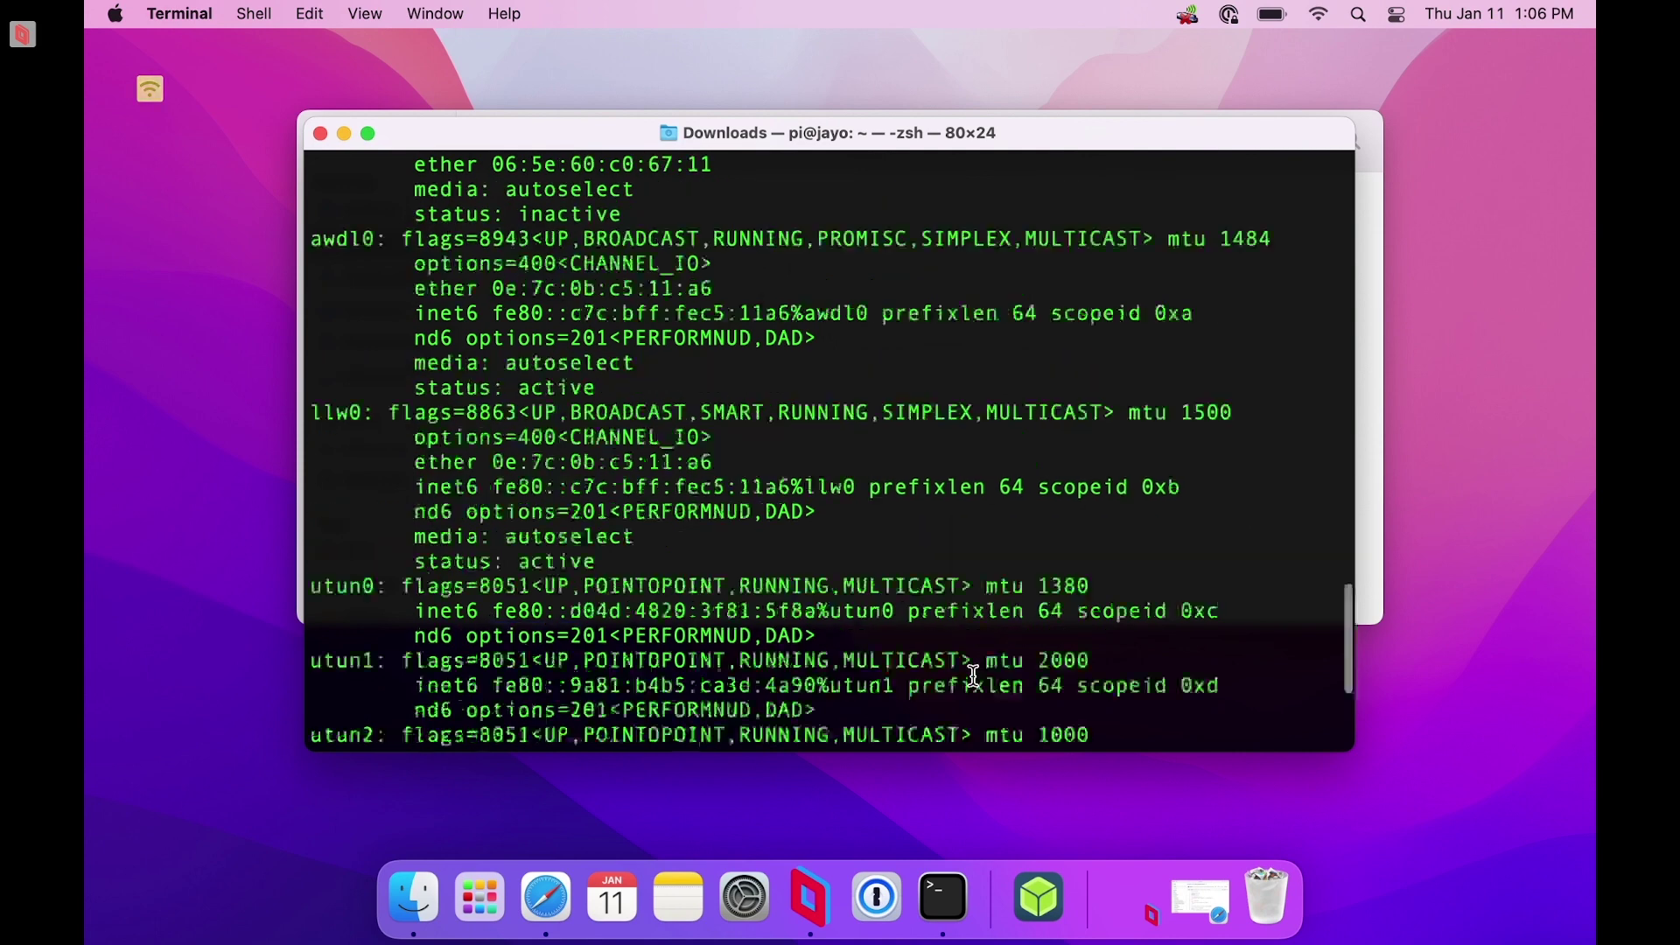
{"action": "scroll", "coordinate": [973, 676], "scroll_direction": "up", "scroll_amount": 6}
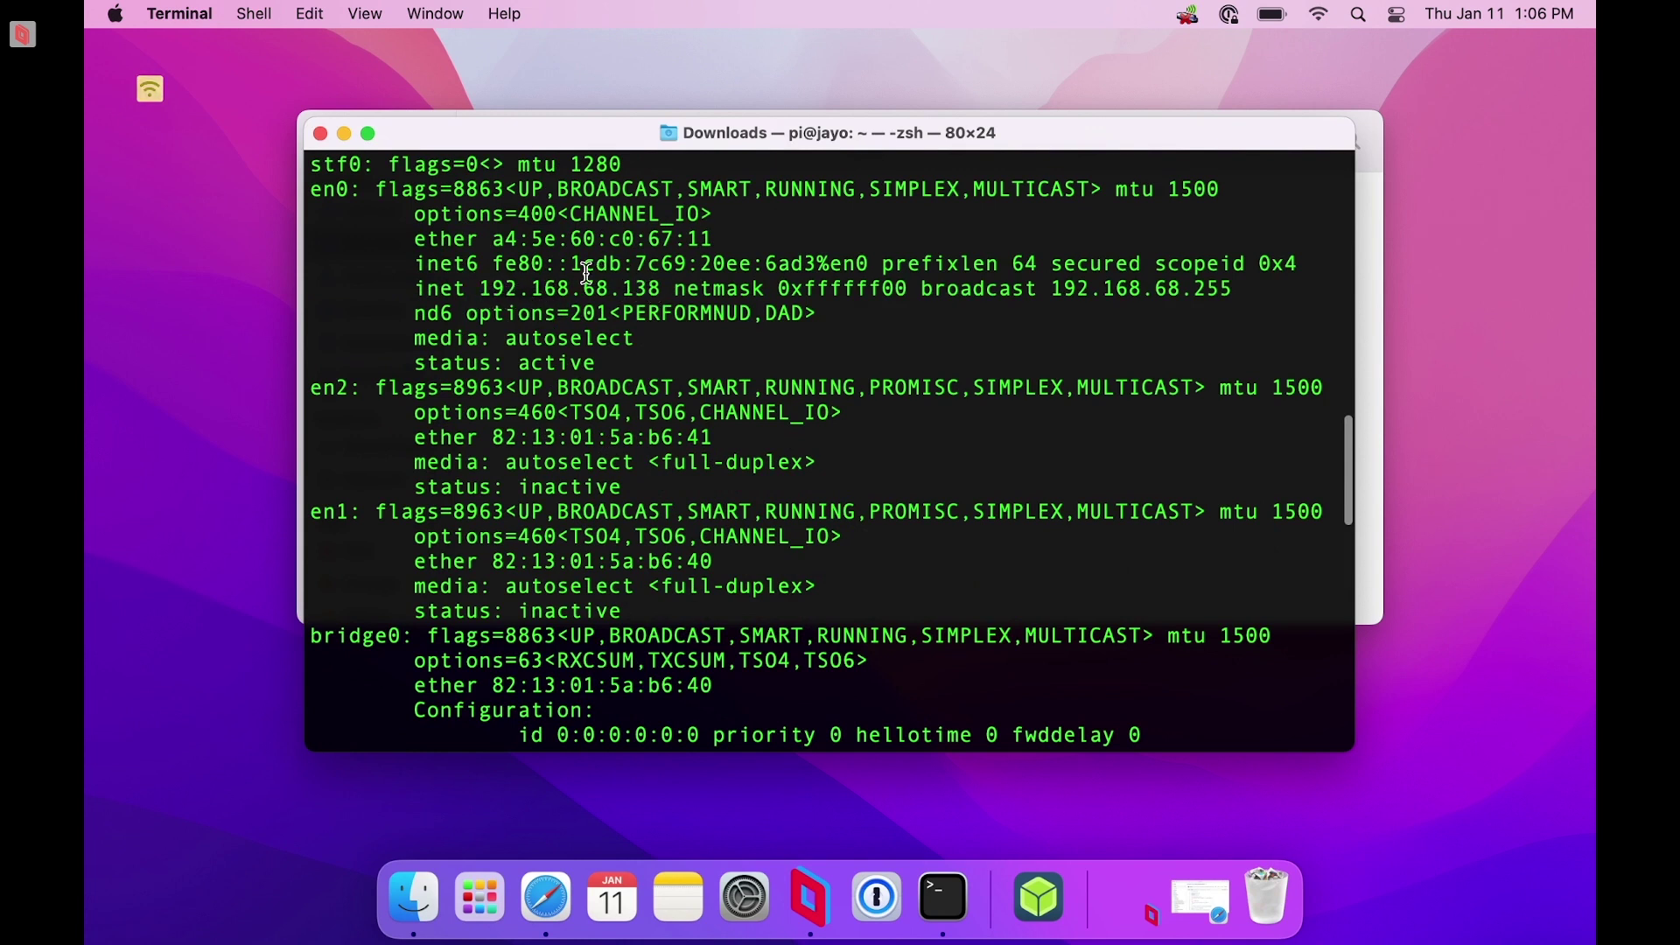
{"action": "scroll", "coordinate": [477, 409], "scroll_direction": "down", "scroll_amount": 15}
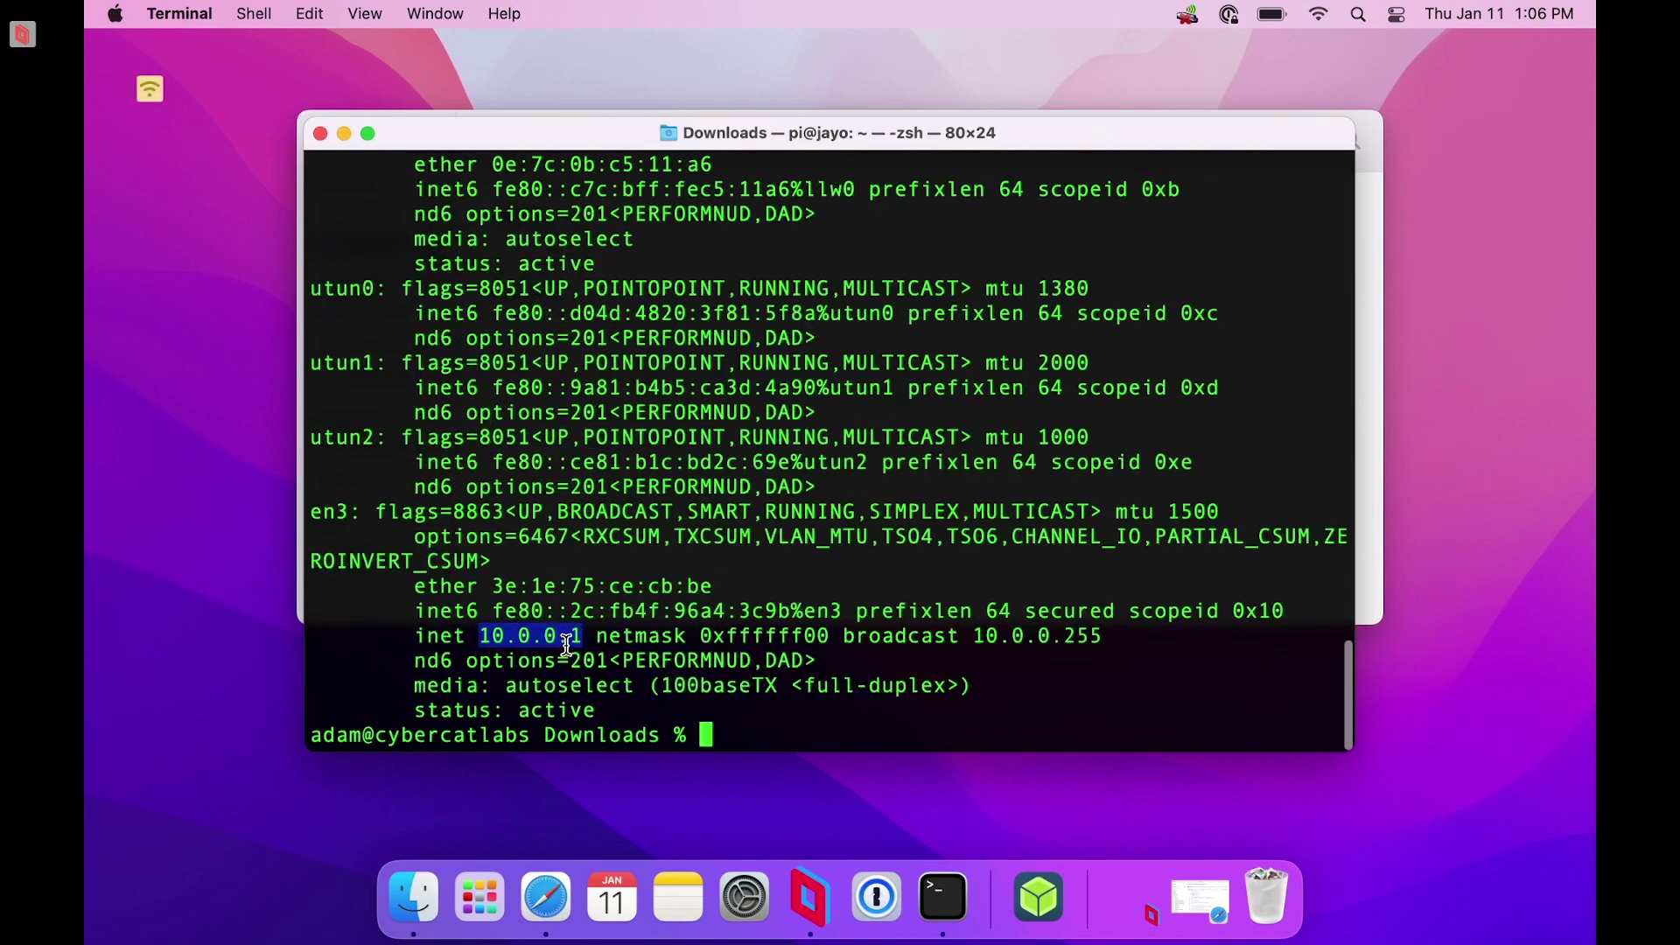
{"action": "left_click", "coordinate": [818, 729]}
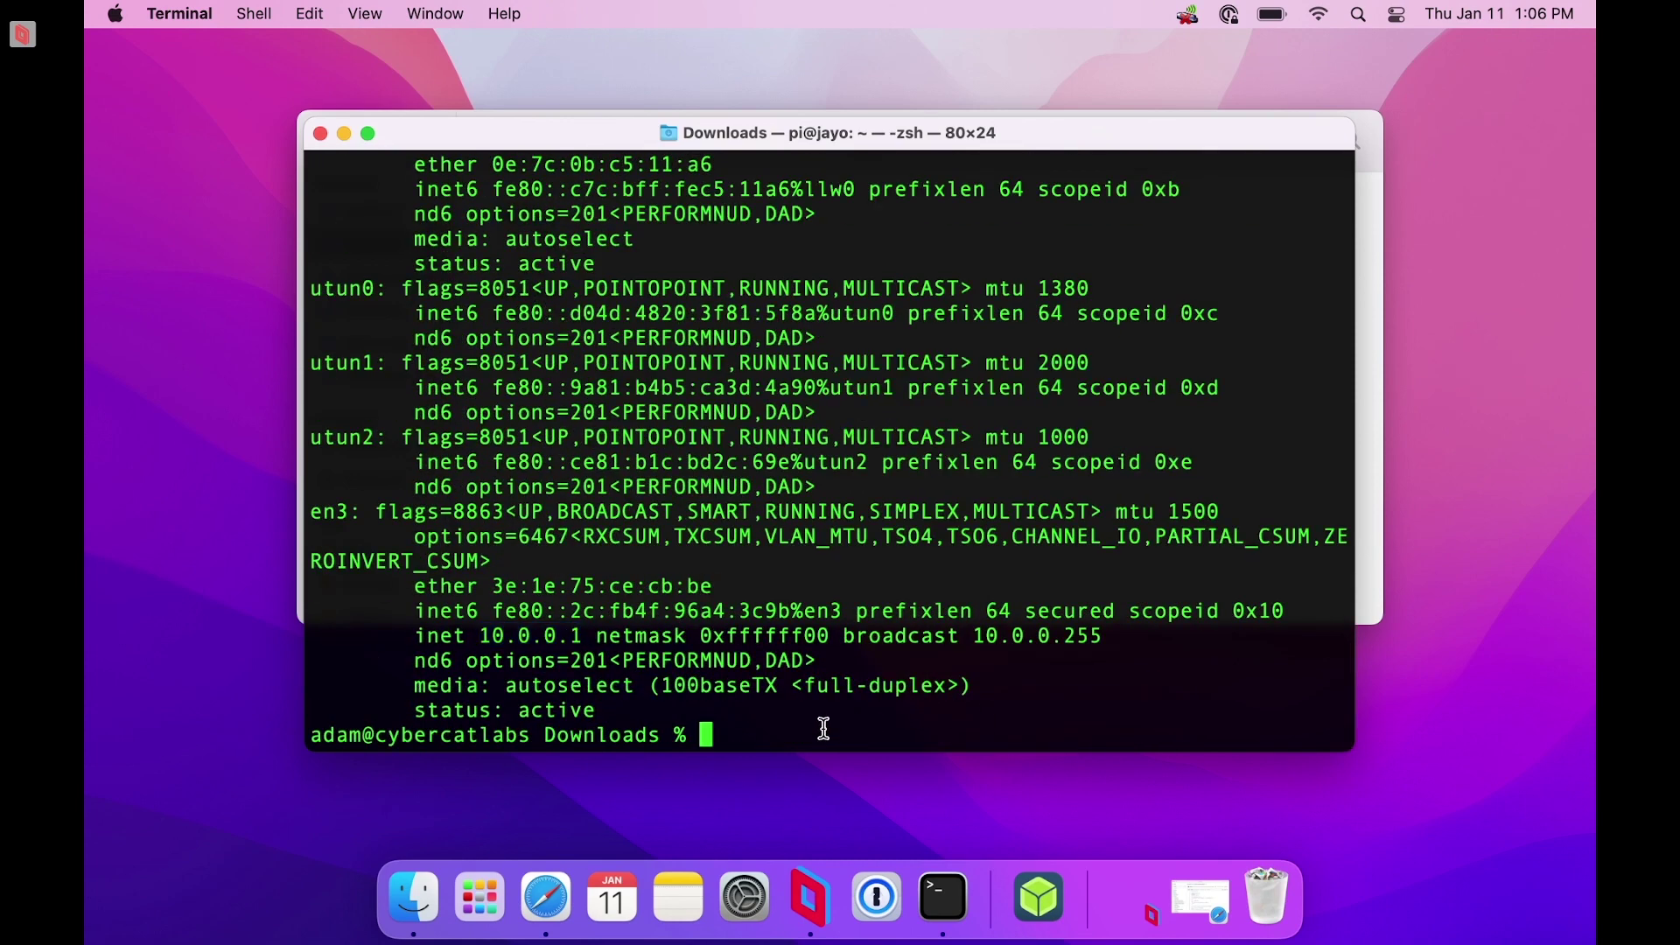
{"action": "type", "text": "clear"}
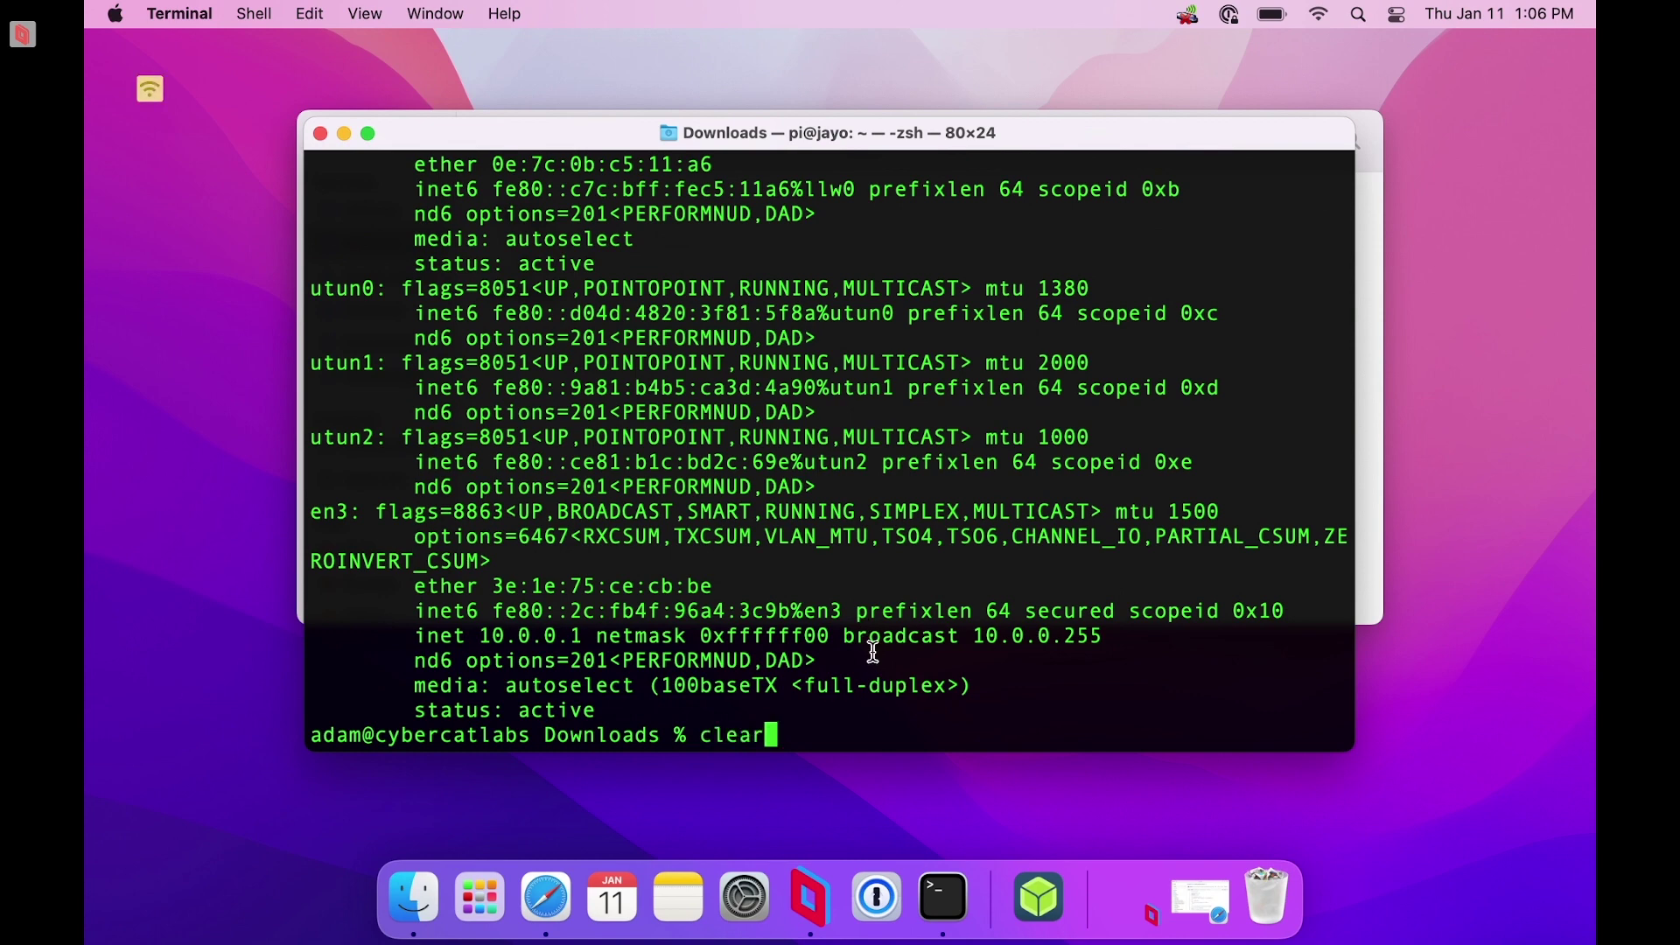
Run sudo sh ./macos_connection_share.sh en0 en3 to share en0 over USB en3
{"action": "key", "text": "Return"}
{"action": "type", "text": "sudo"}
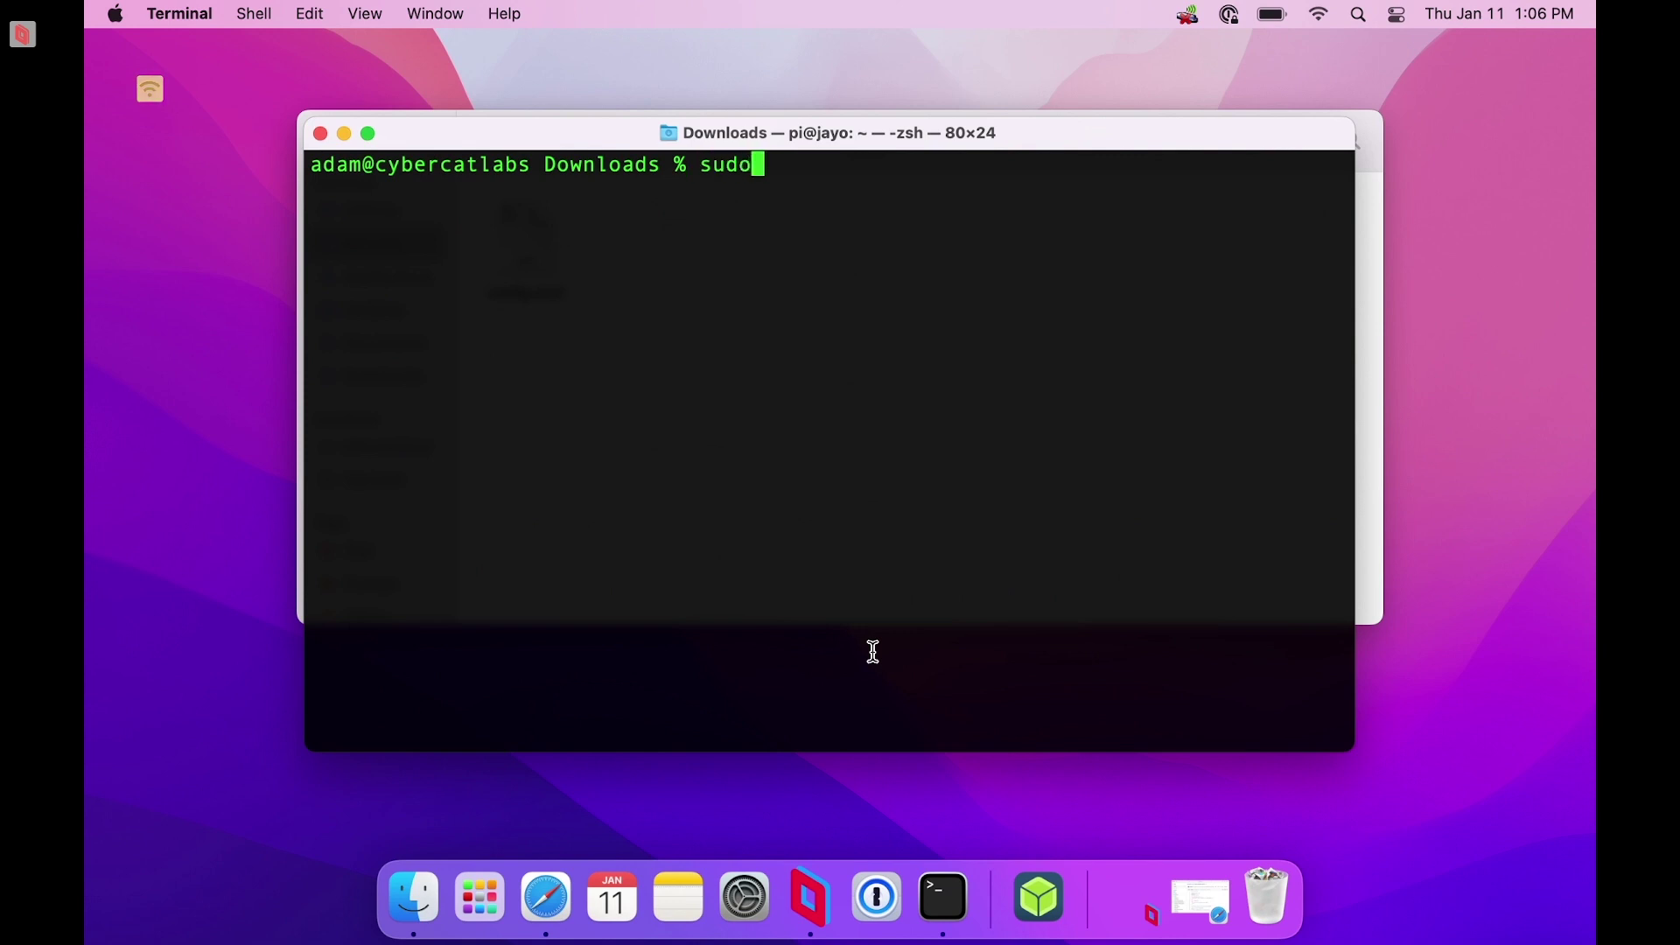
{"action": "type", "text": " sh"}
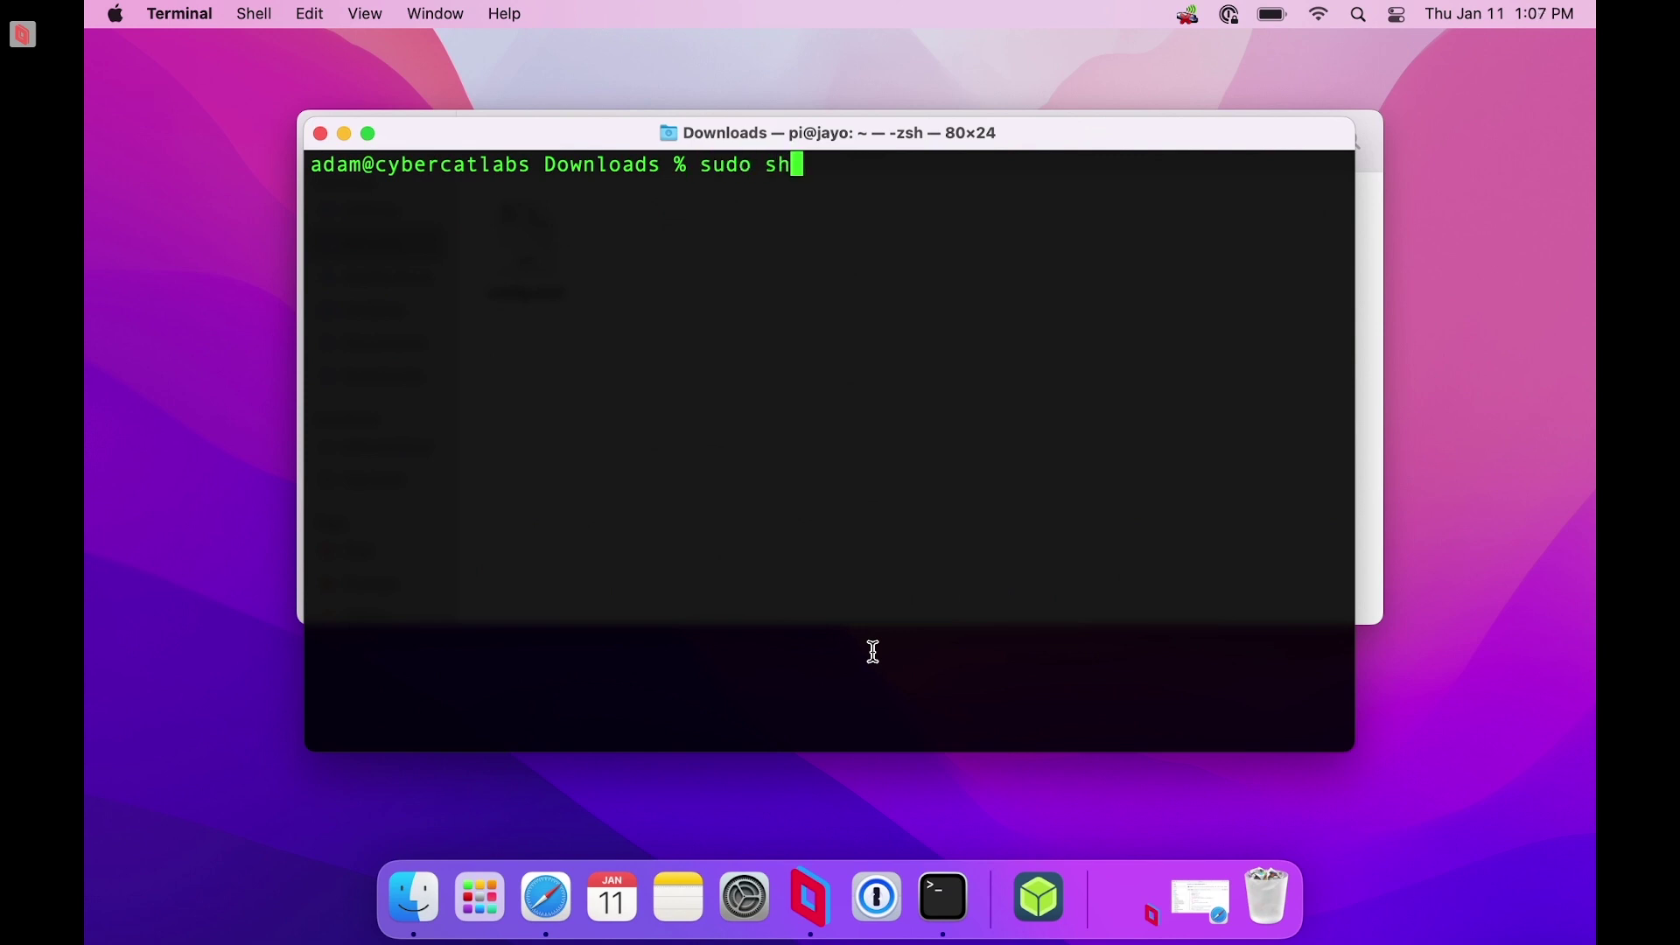
{"action": "type", "text": " ./ma"}
{"action": "key", "text": "Tab"}
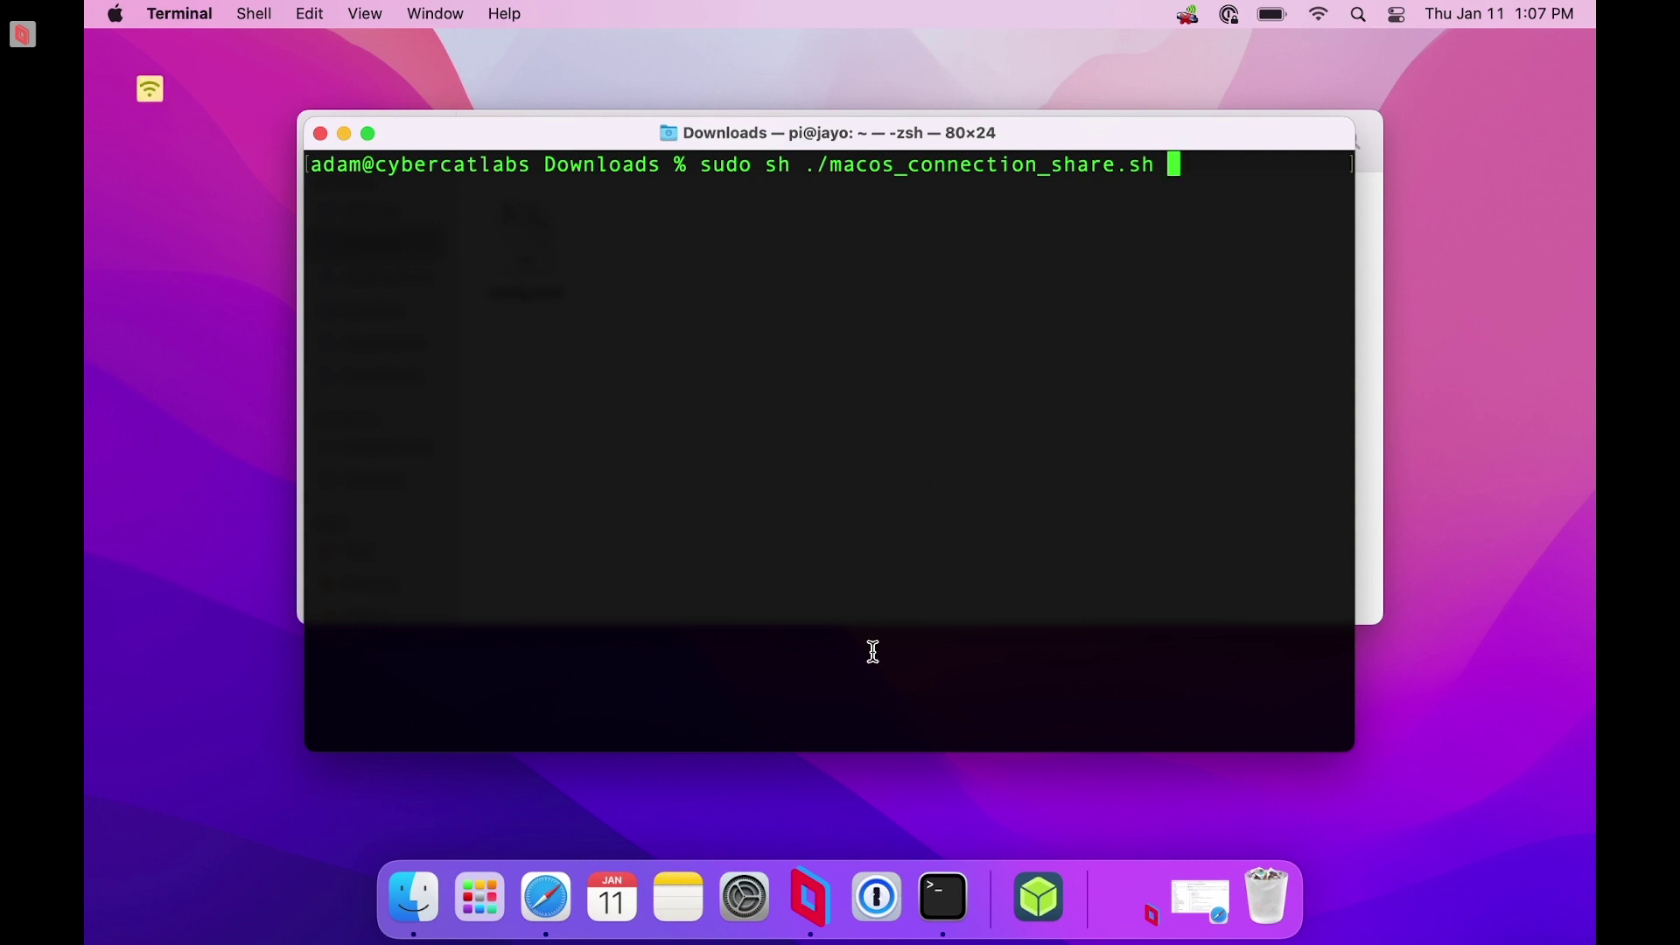
{"action": "type", "text": "en0"}
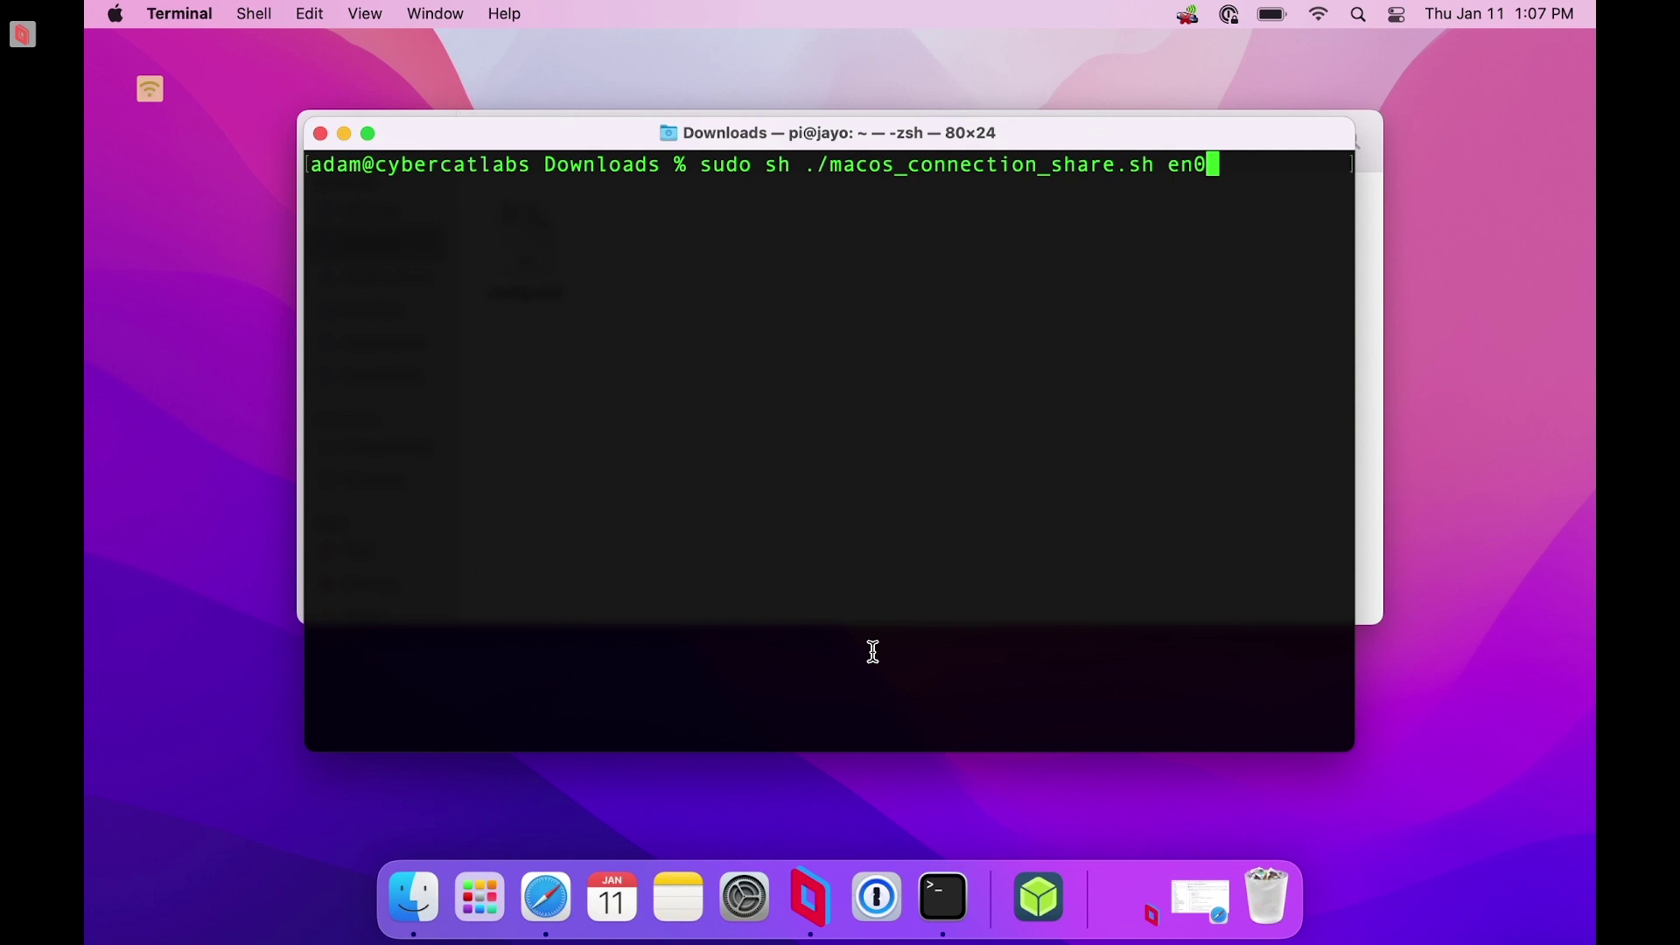
{"action": "type", "text": " en3"}
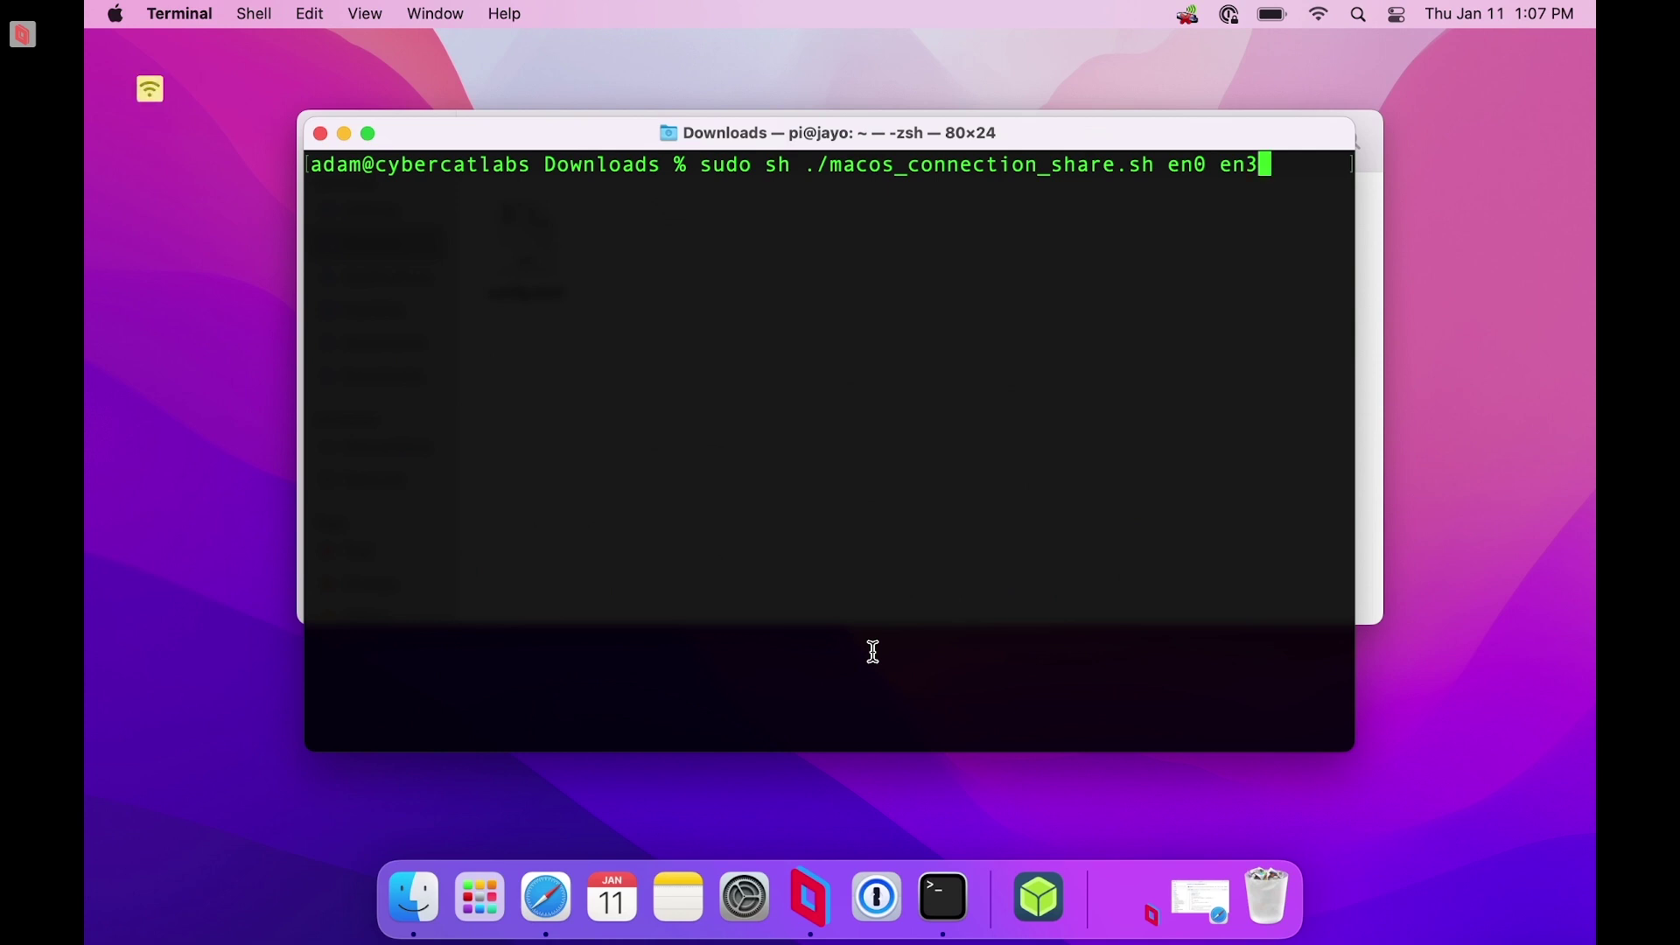
{"action": "key", "text": "Return"}
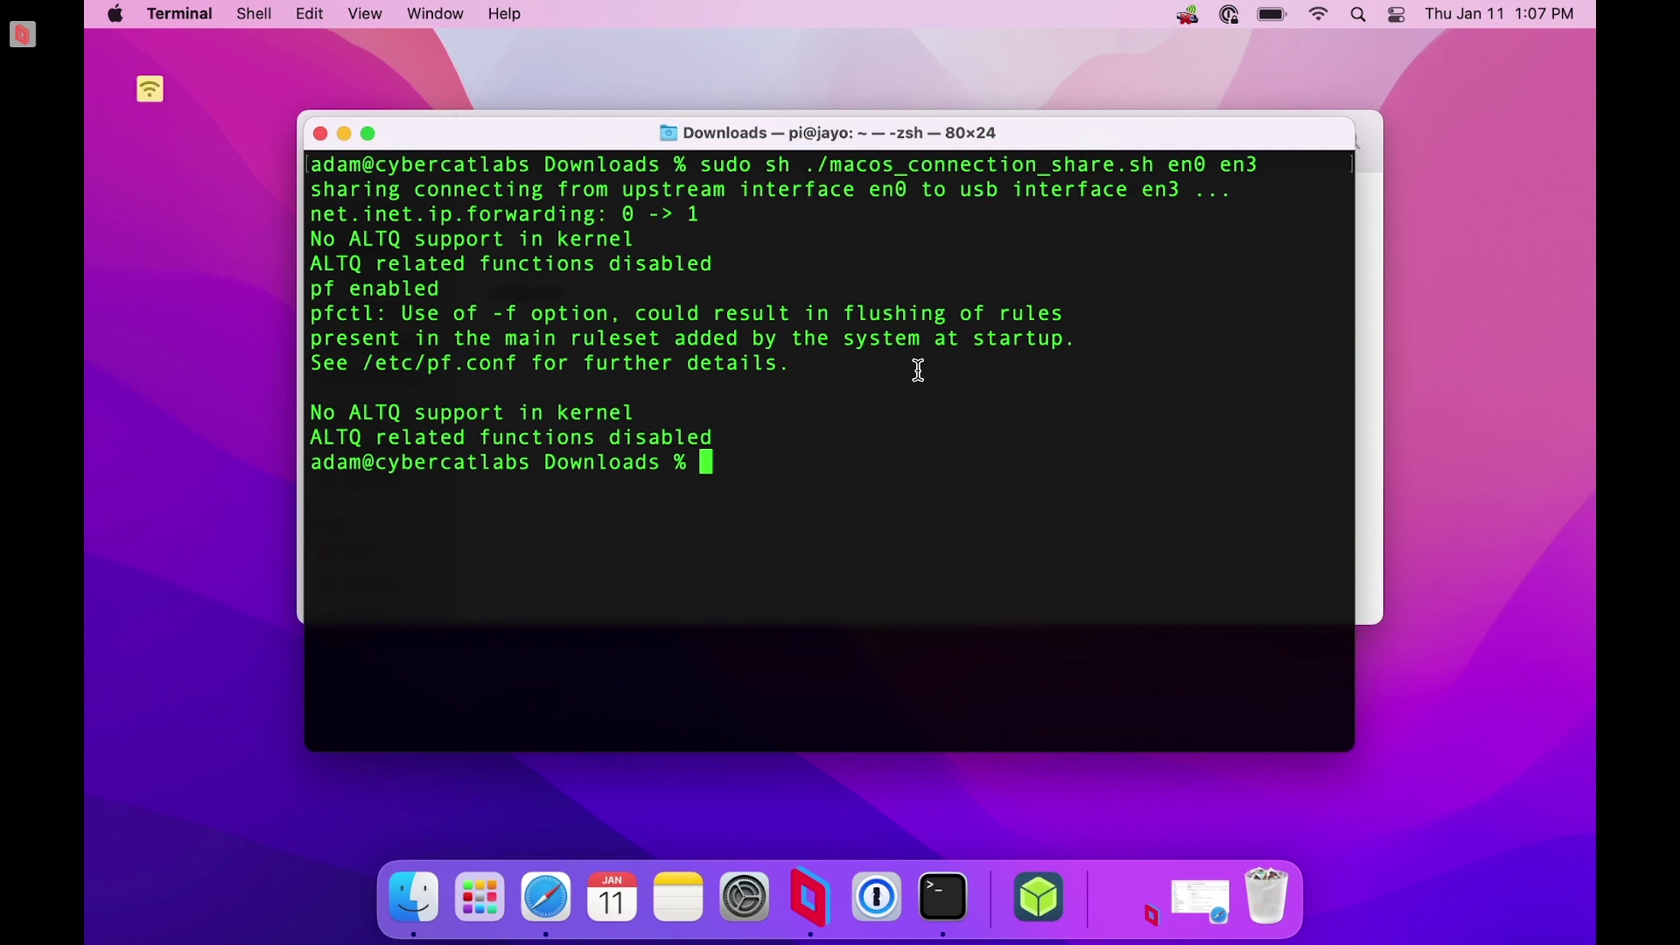
{"action": "left_click", "coordinate": [181, 16]}
Open a second Terminal window with the Homebrew profile and move it to the right
{"action": "mouse_move", "coordinate": [260, 18]}
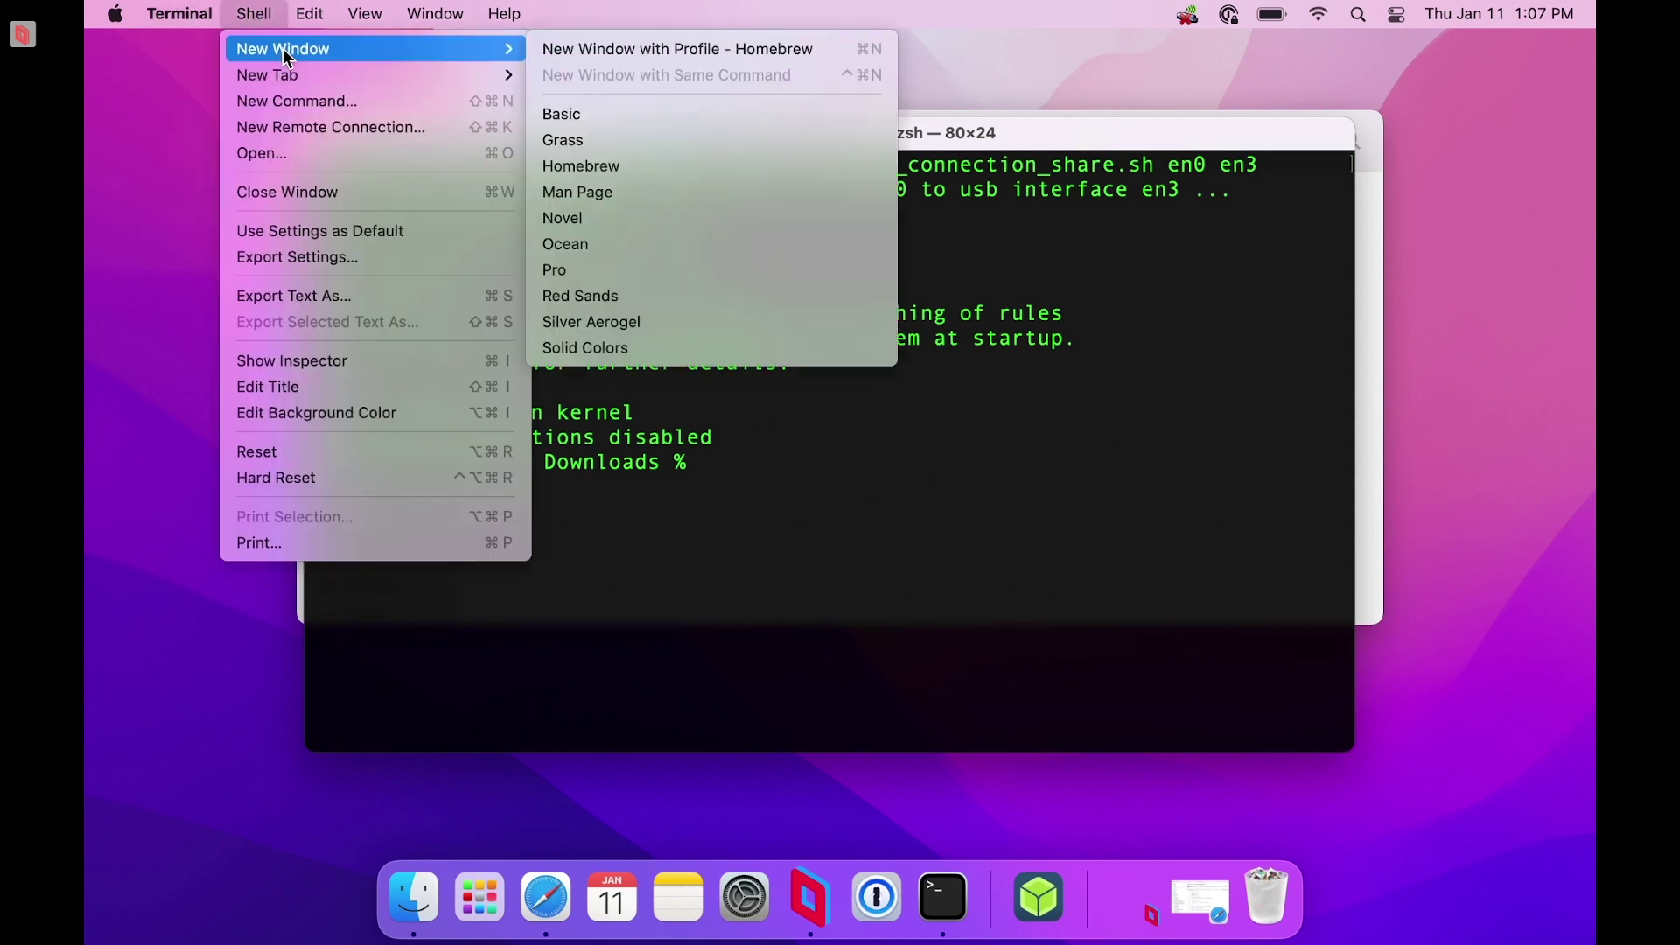
{"action": "left_click", "coordinate": [654, 35]}
{"action": "left_click", "coordinate": [181, 14]}
{"action": "left_click", "coordinate": [570, 51]}
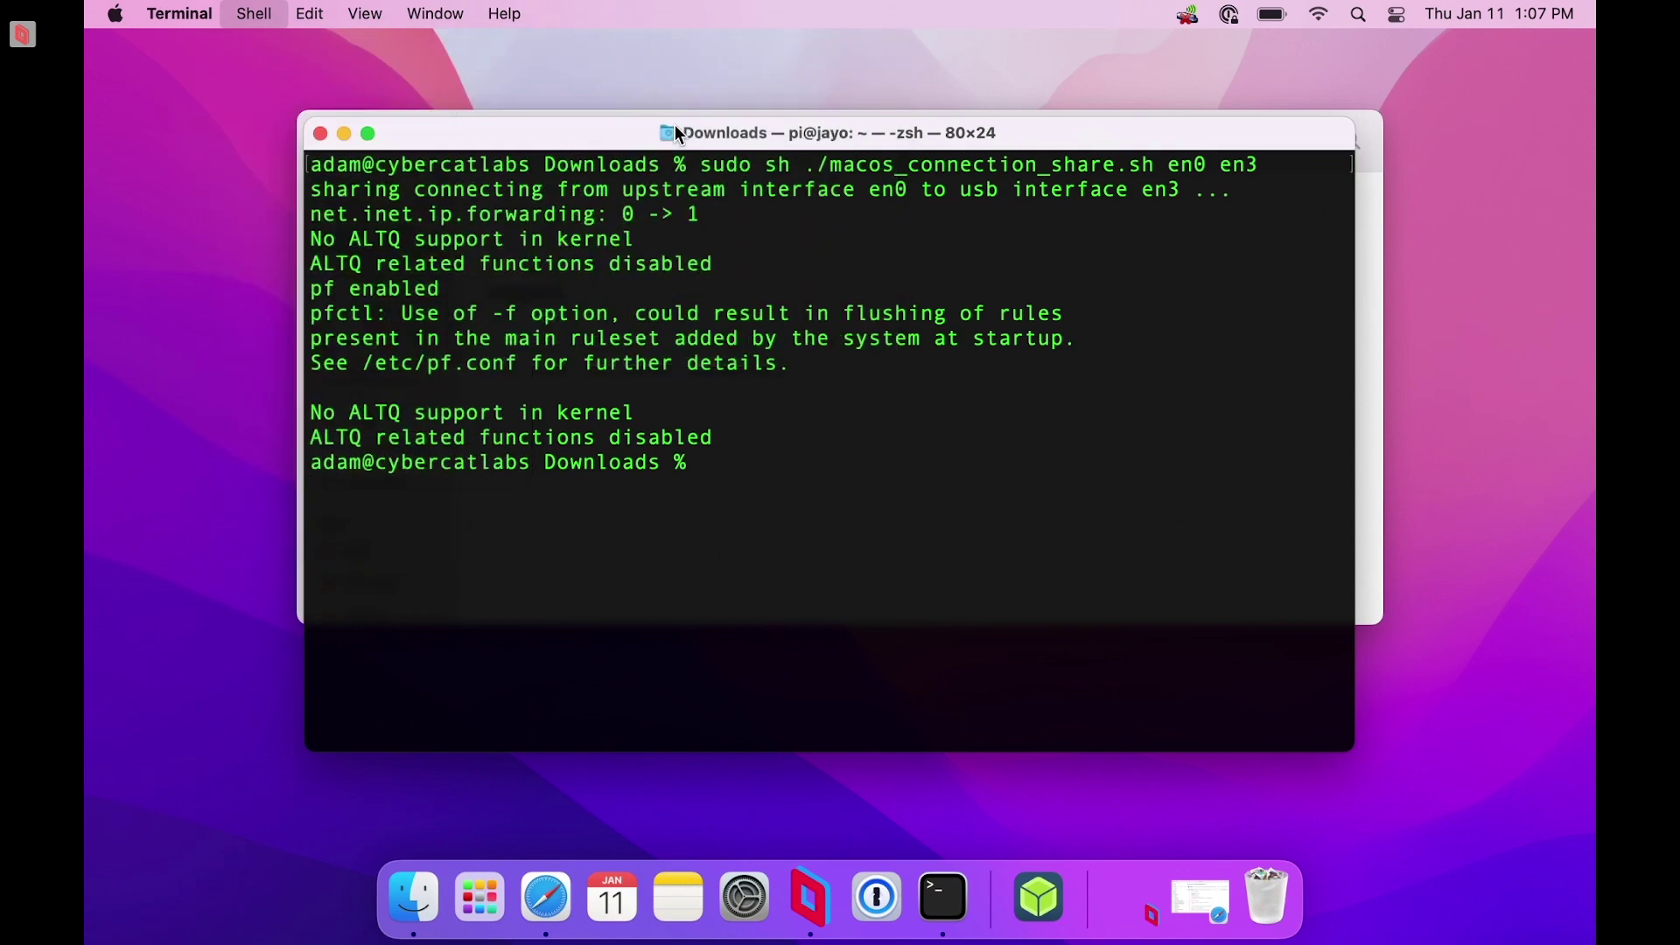
{"action": "left_click_drag", "start_coordinate": [652, 127], "coordinate": [1105, 221]}
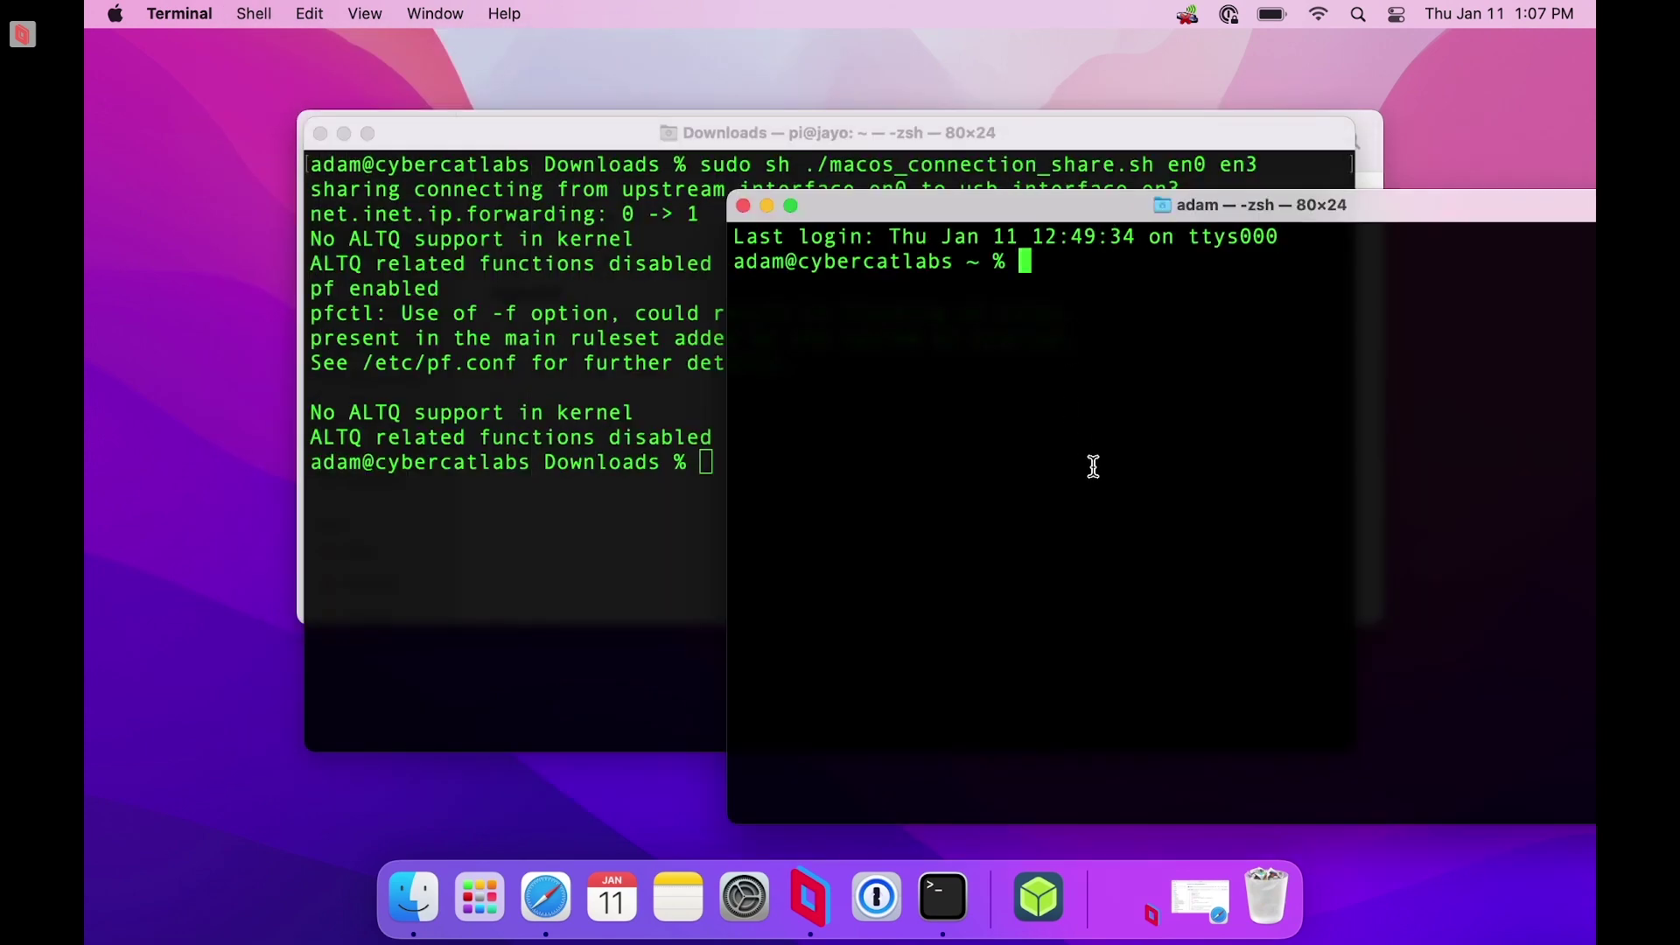
{"action": "type", "text": "ssh pi"}
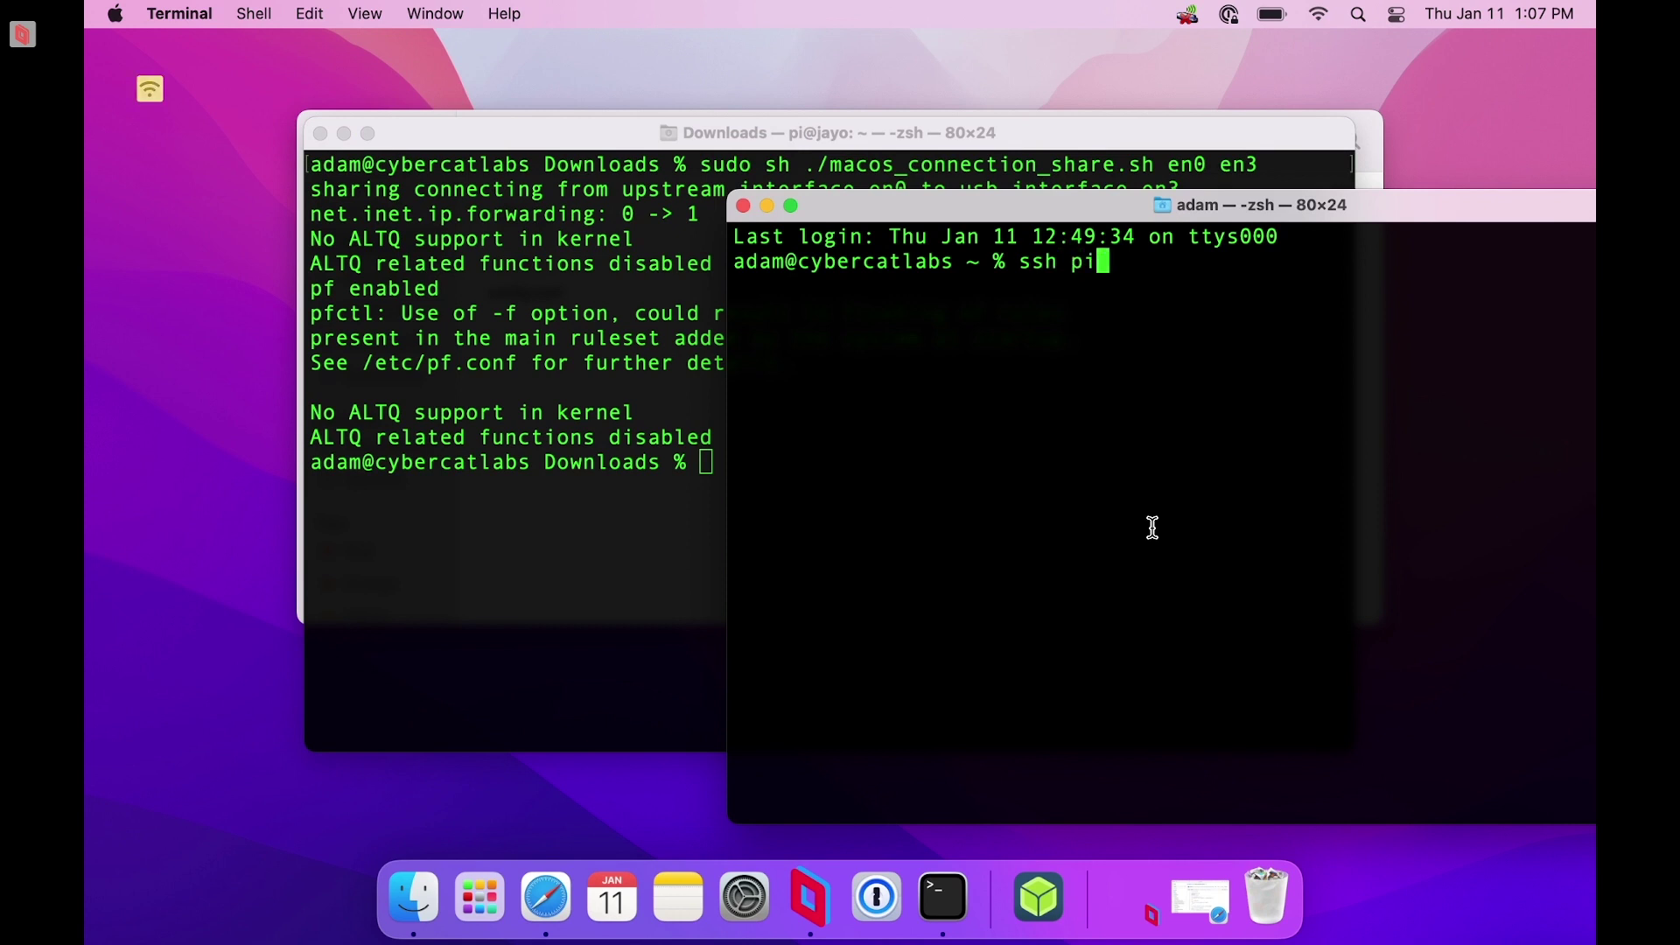
{"action": "type", "text": "@10.0.0.2"}
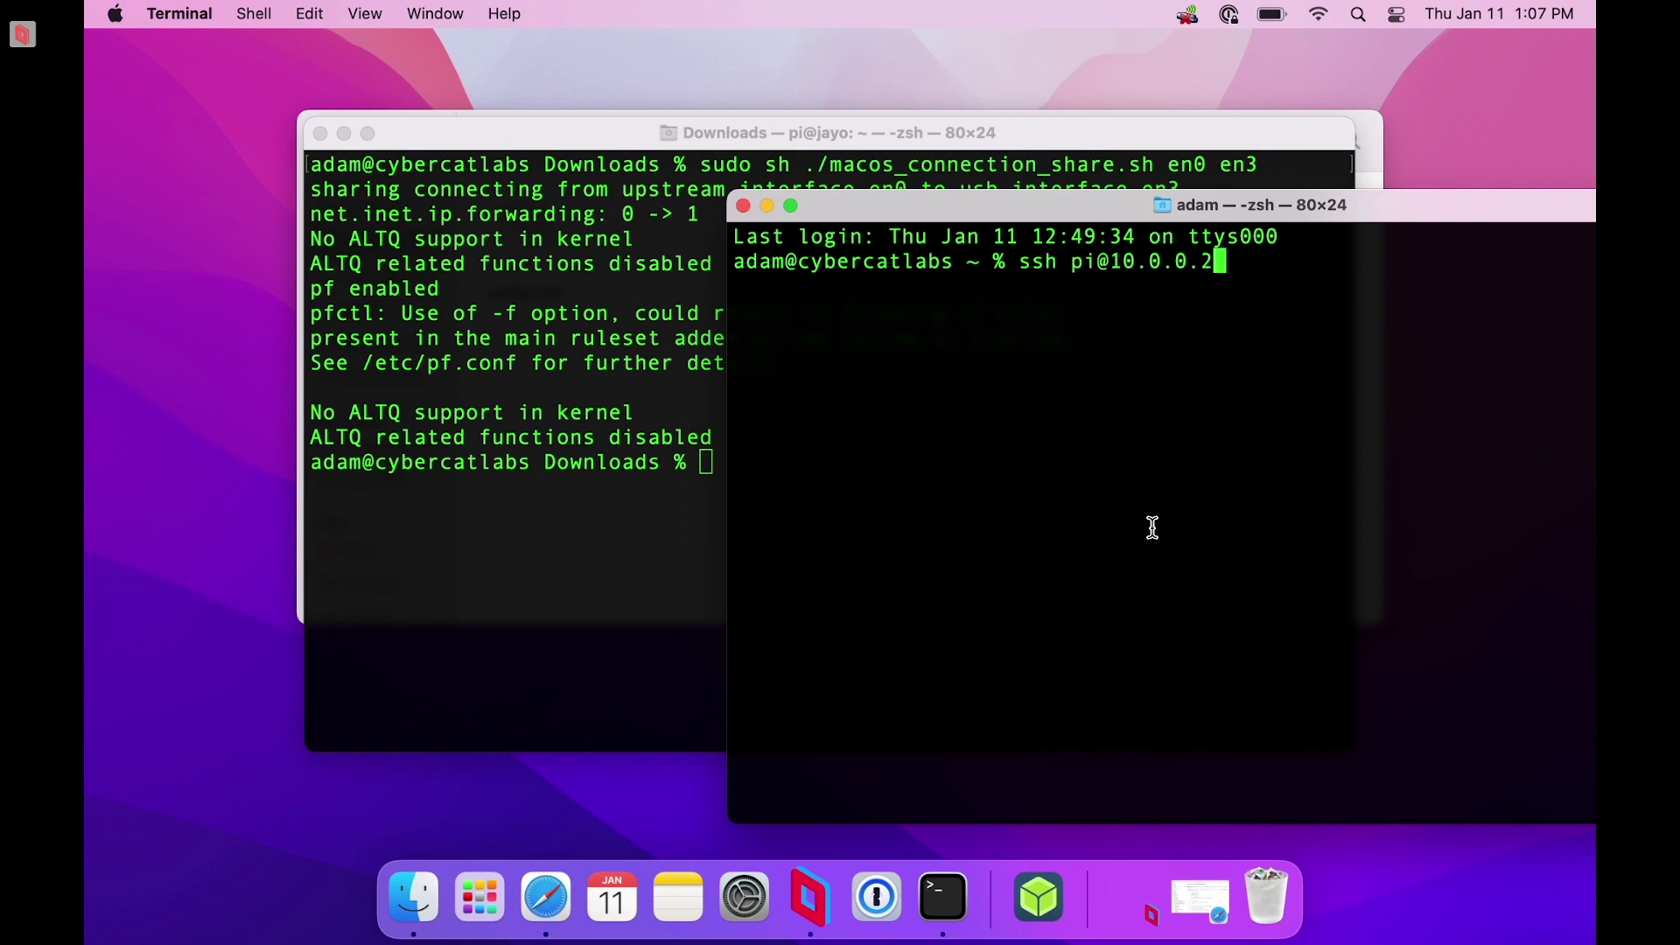
{"action": "key", "text": "Return"}
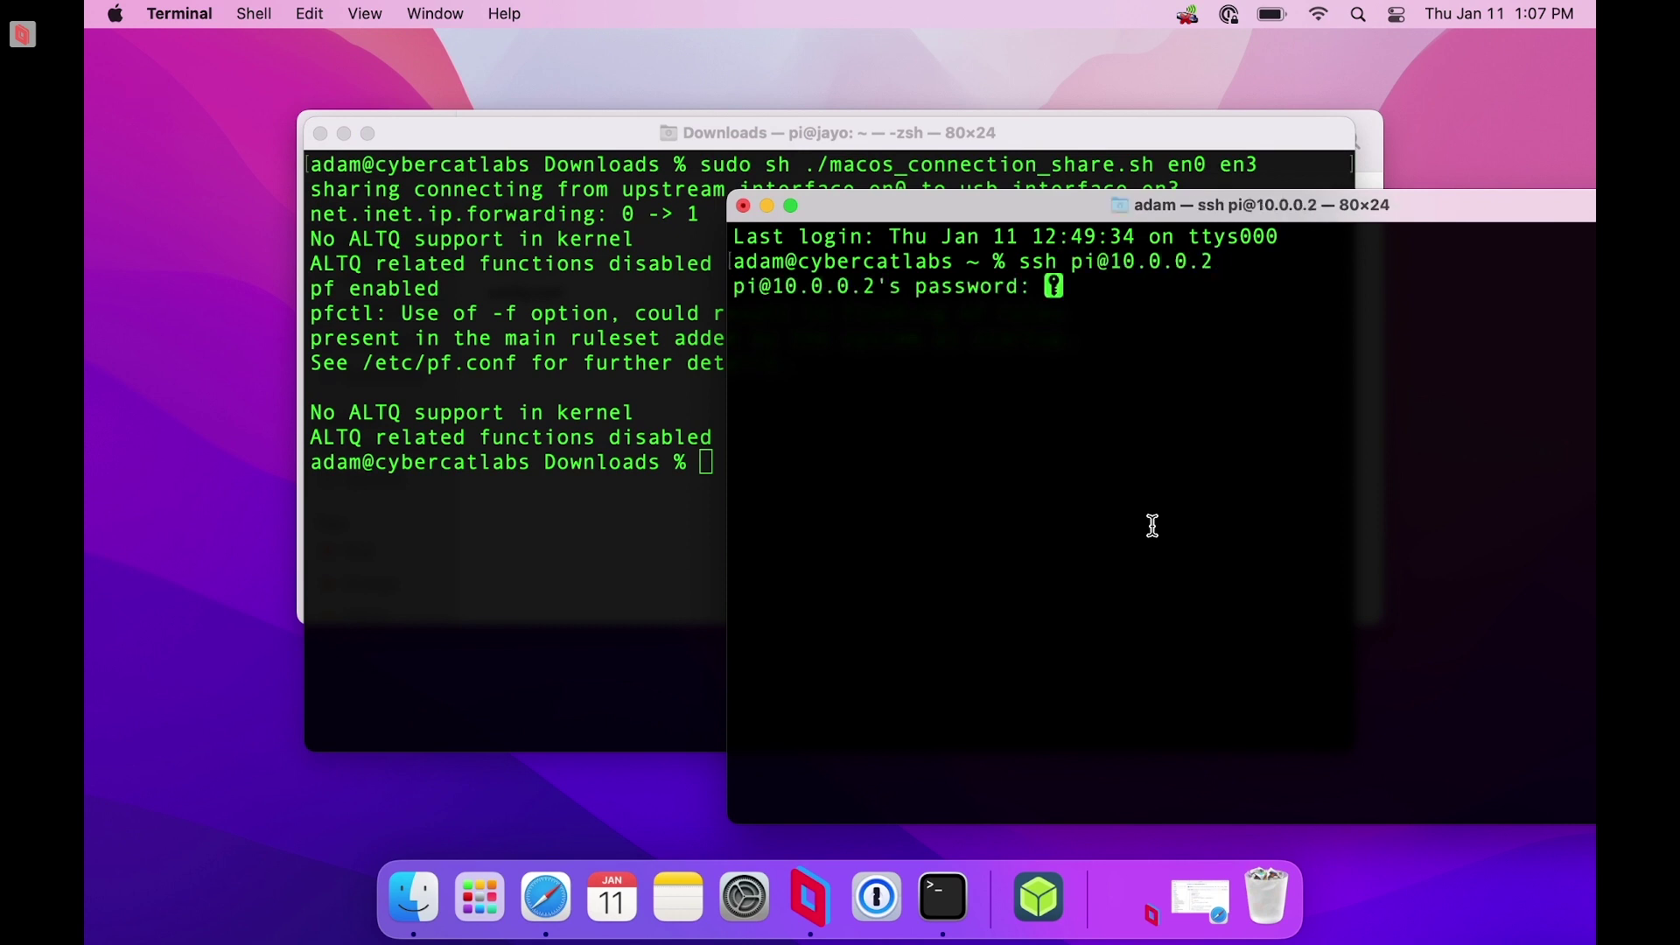
{"action": "key", "text": "Return"}
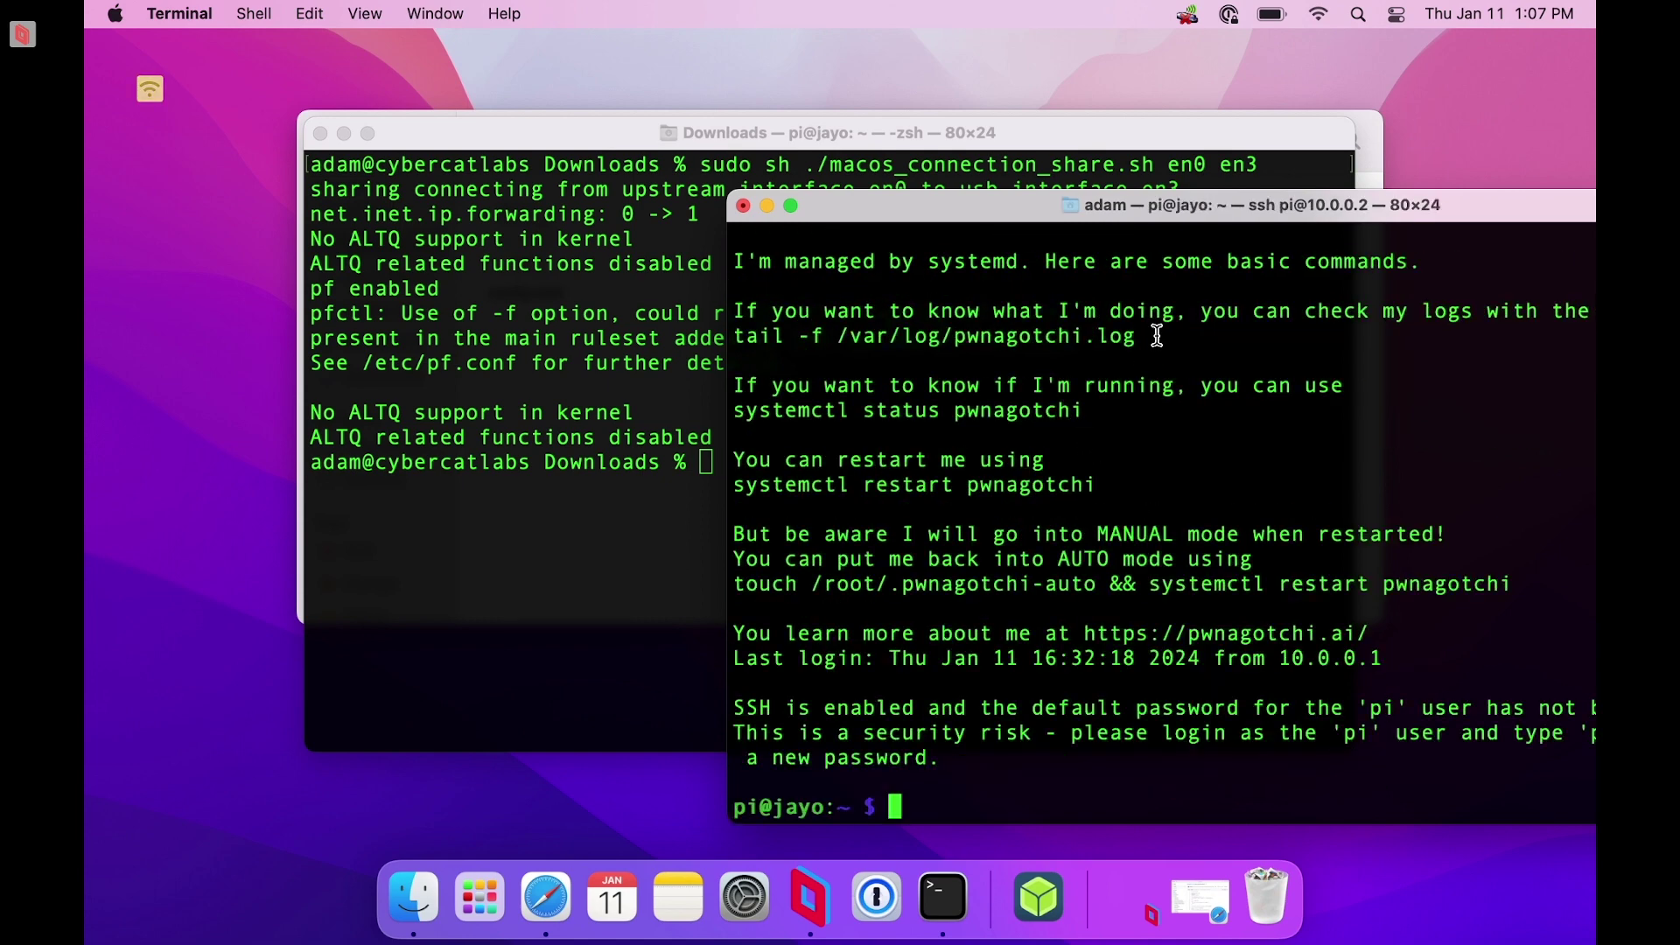
Minimize the Downloads Terminal and Finder Recents windows, bringing the SSH window fully into view
{"action": "left_click", "coordinate": [959, 133]}
{"action": "left_click", "coordinate": [345, 135]}
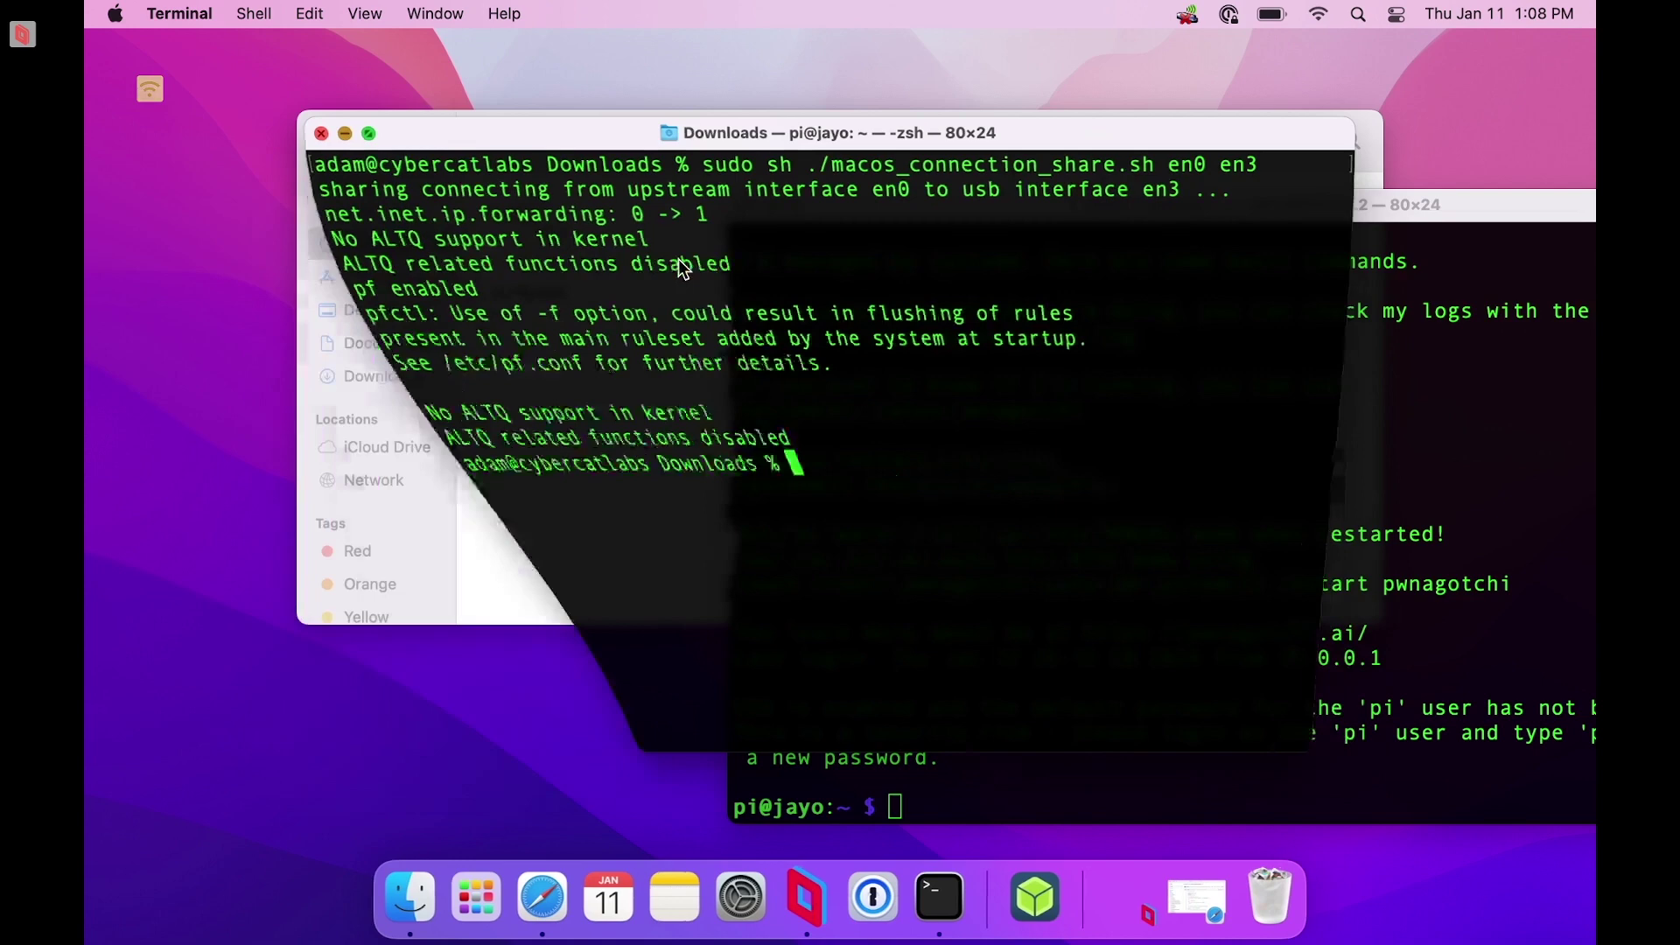
{"action": "left_click", "coordinate": [351, 141]}
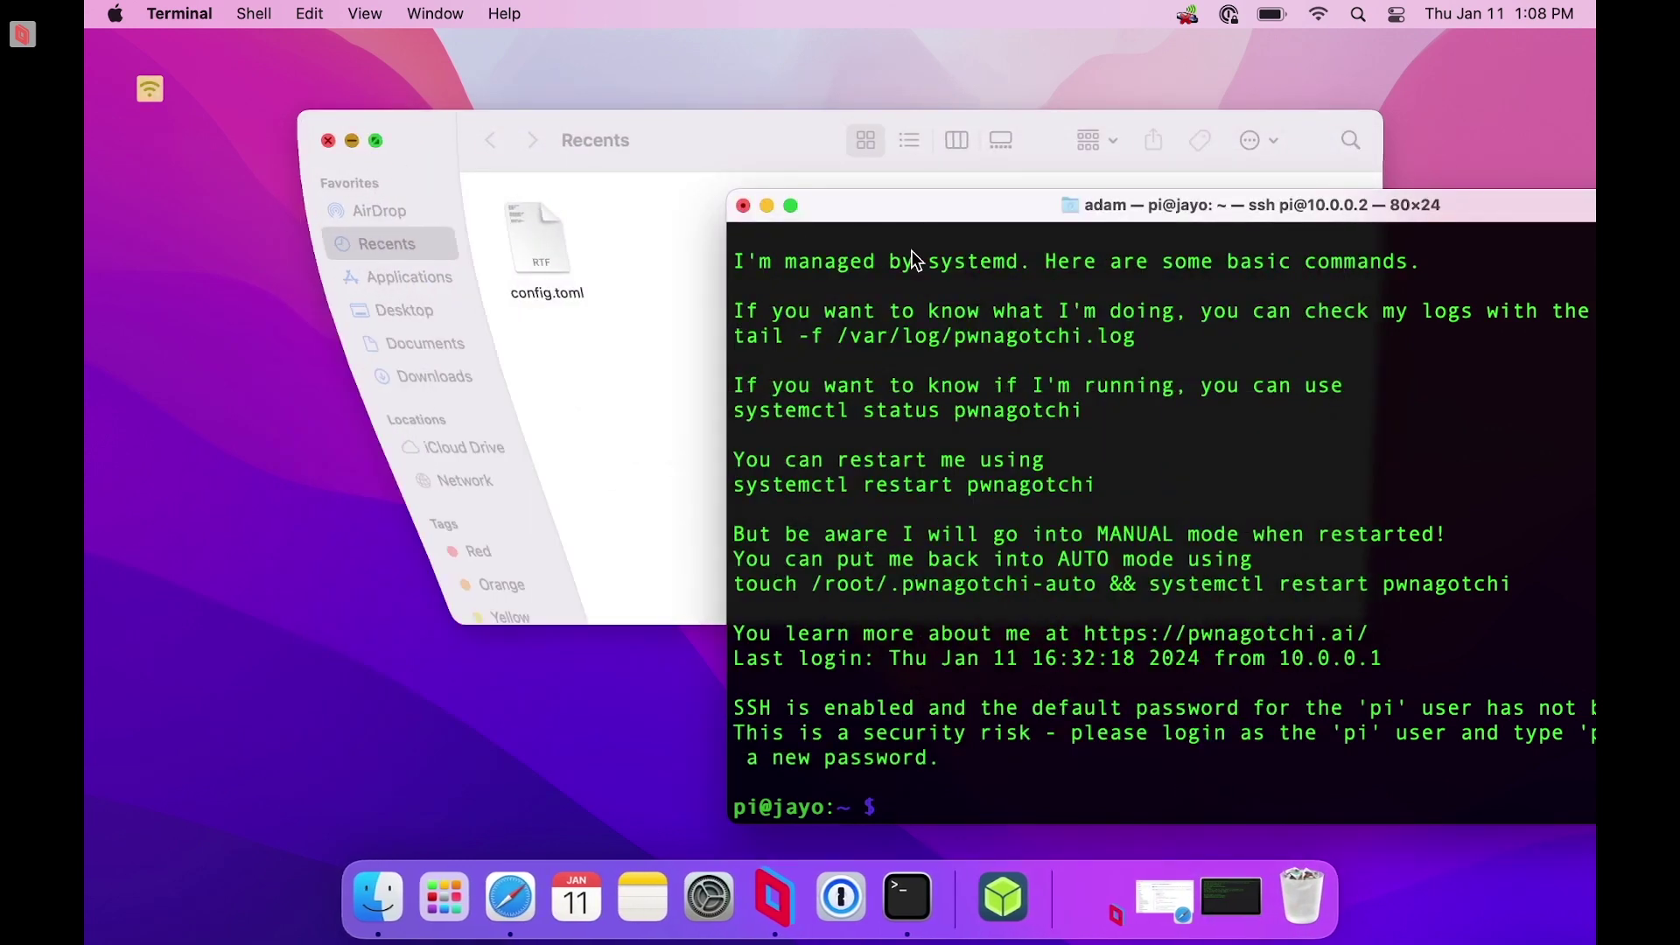
{"action": "left_click_drag", "start_coordinate": [983, 218], "coordinate": [534, 58]}
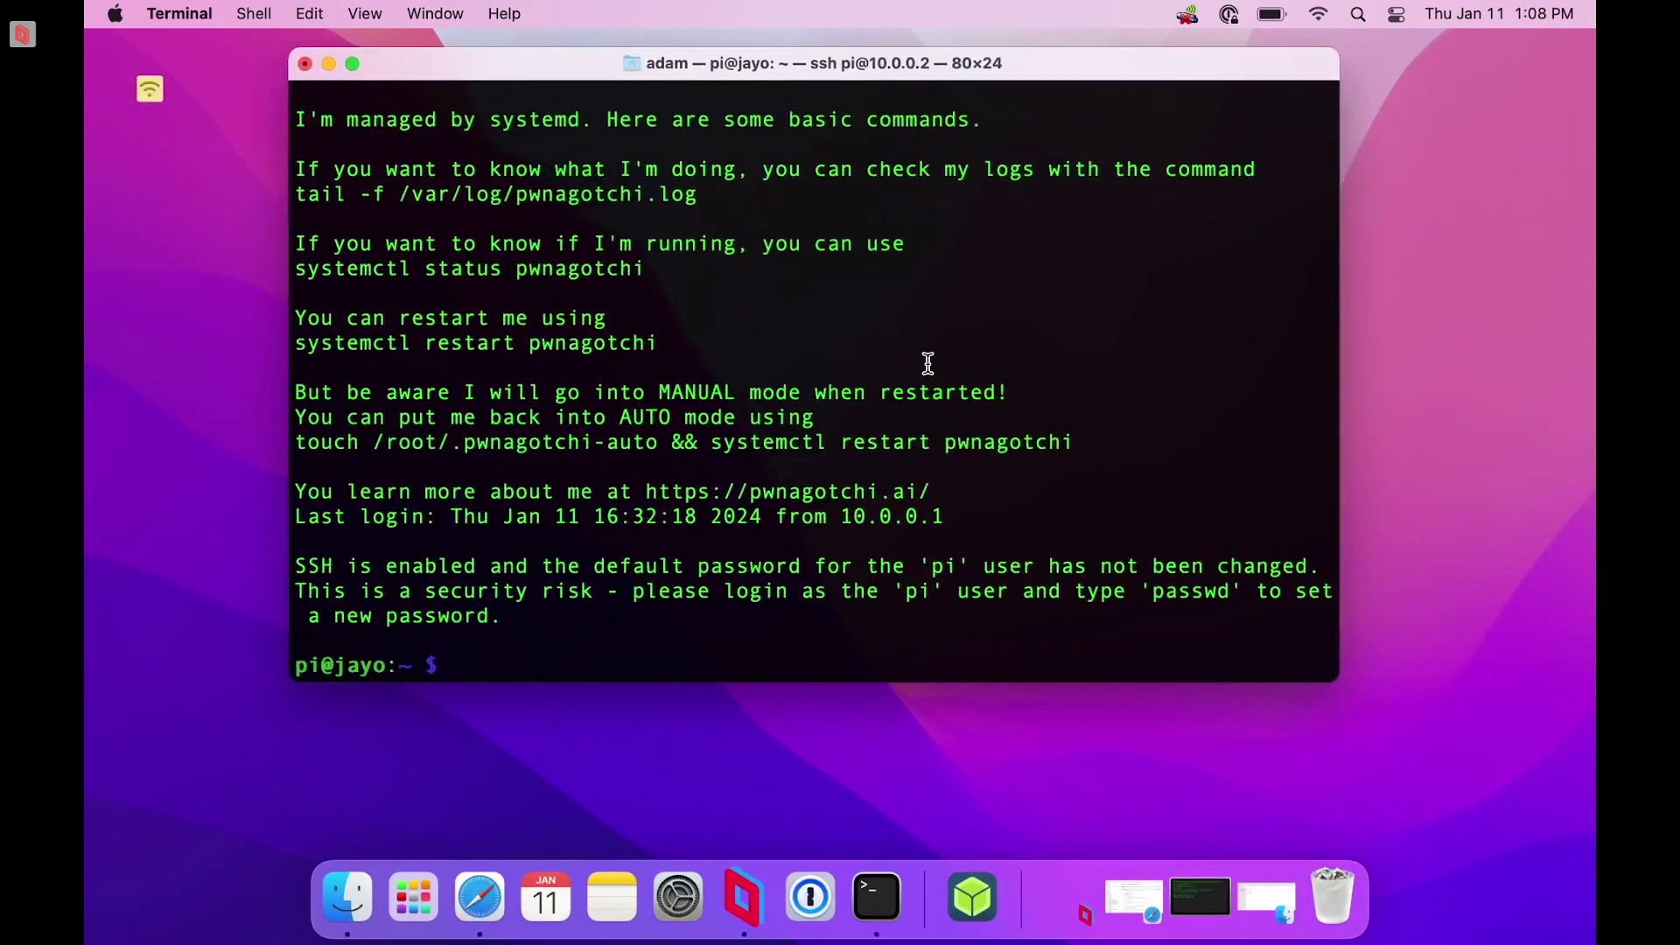
Ping google.com from the Pi until 5 of 5 packets return, then launch System Preferences
{"action": "type", "text": "ping google.com"}
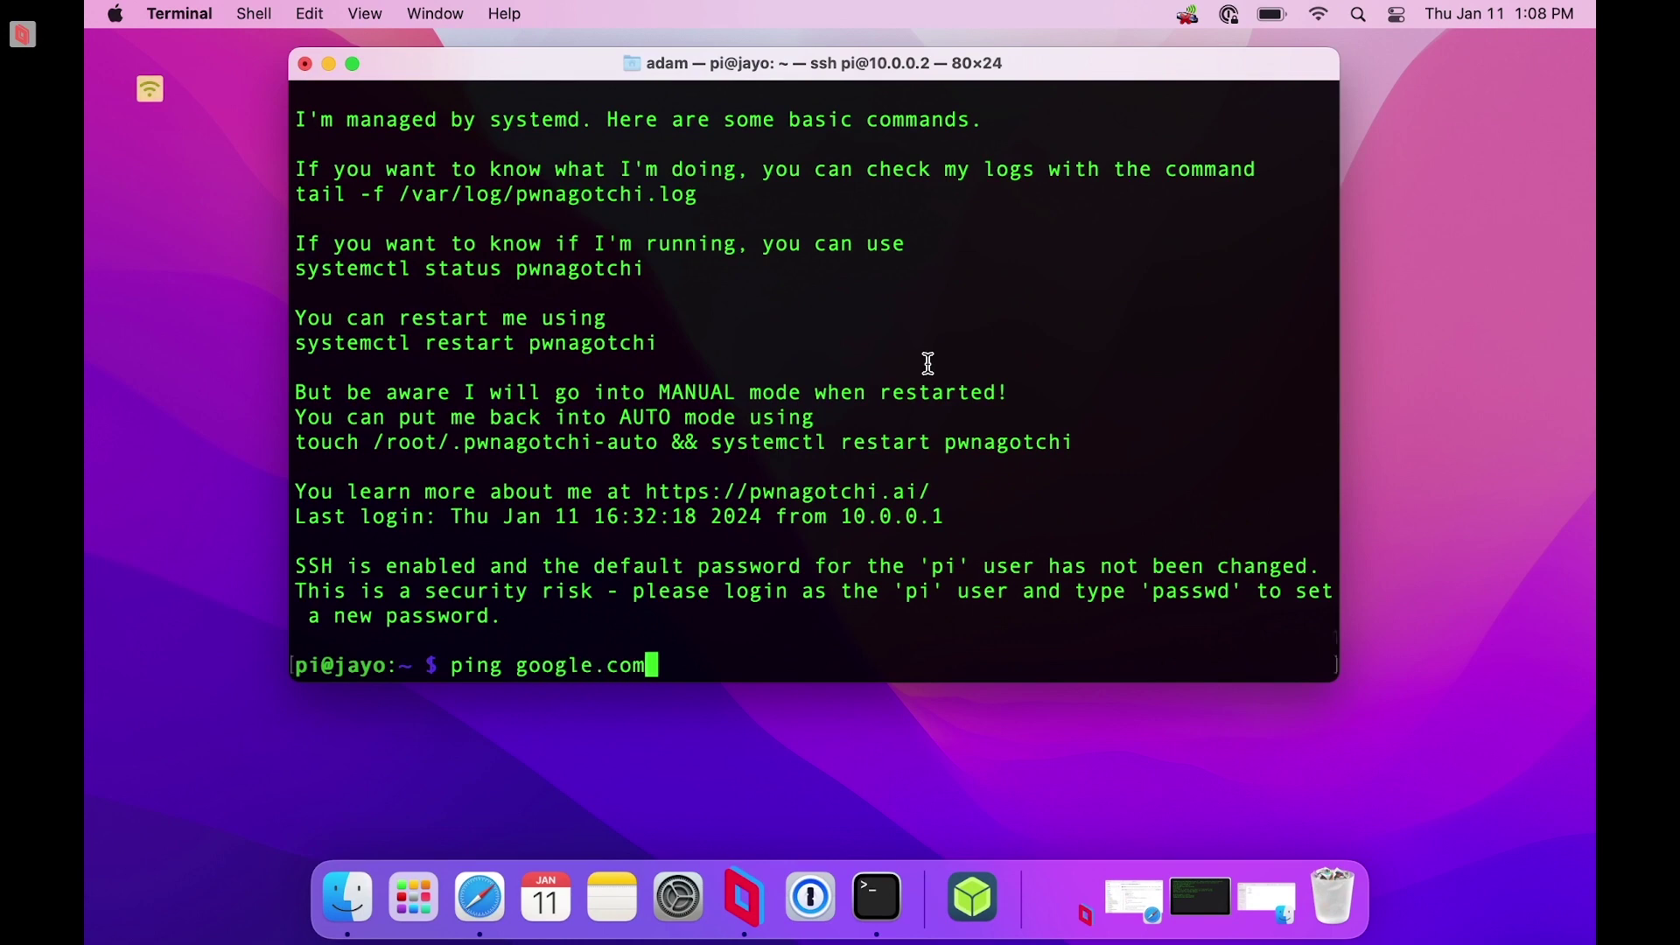
{"action": "key", "text": "Return"}
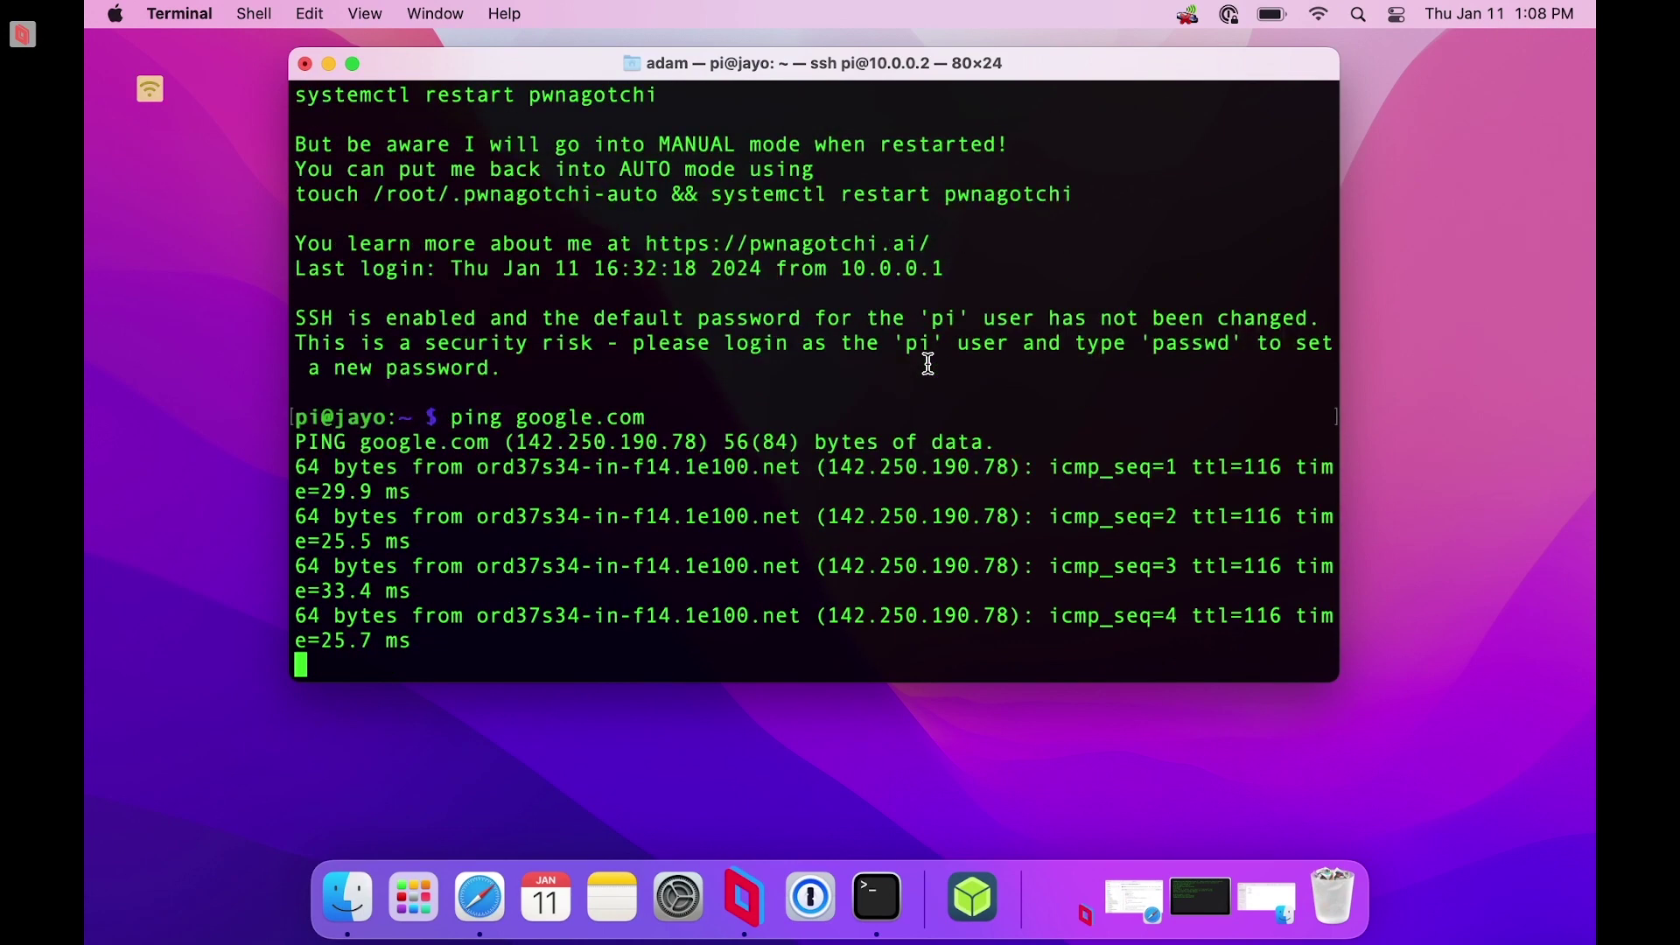
{"action": "key", "text": "ctrl+c"}
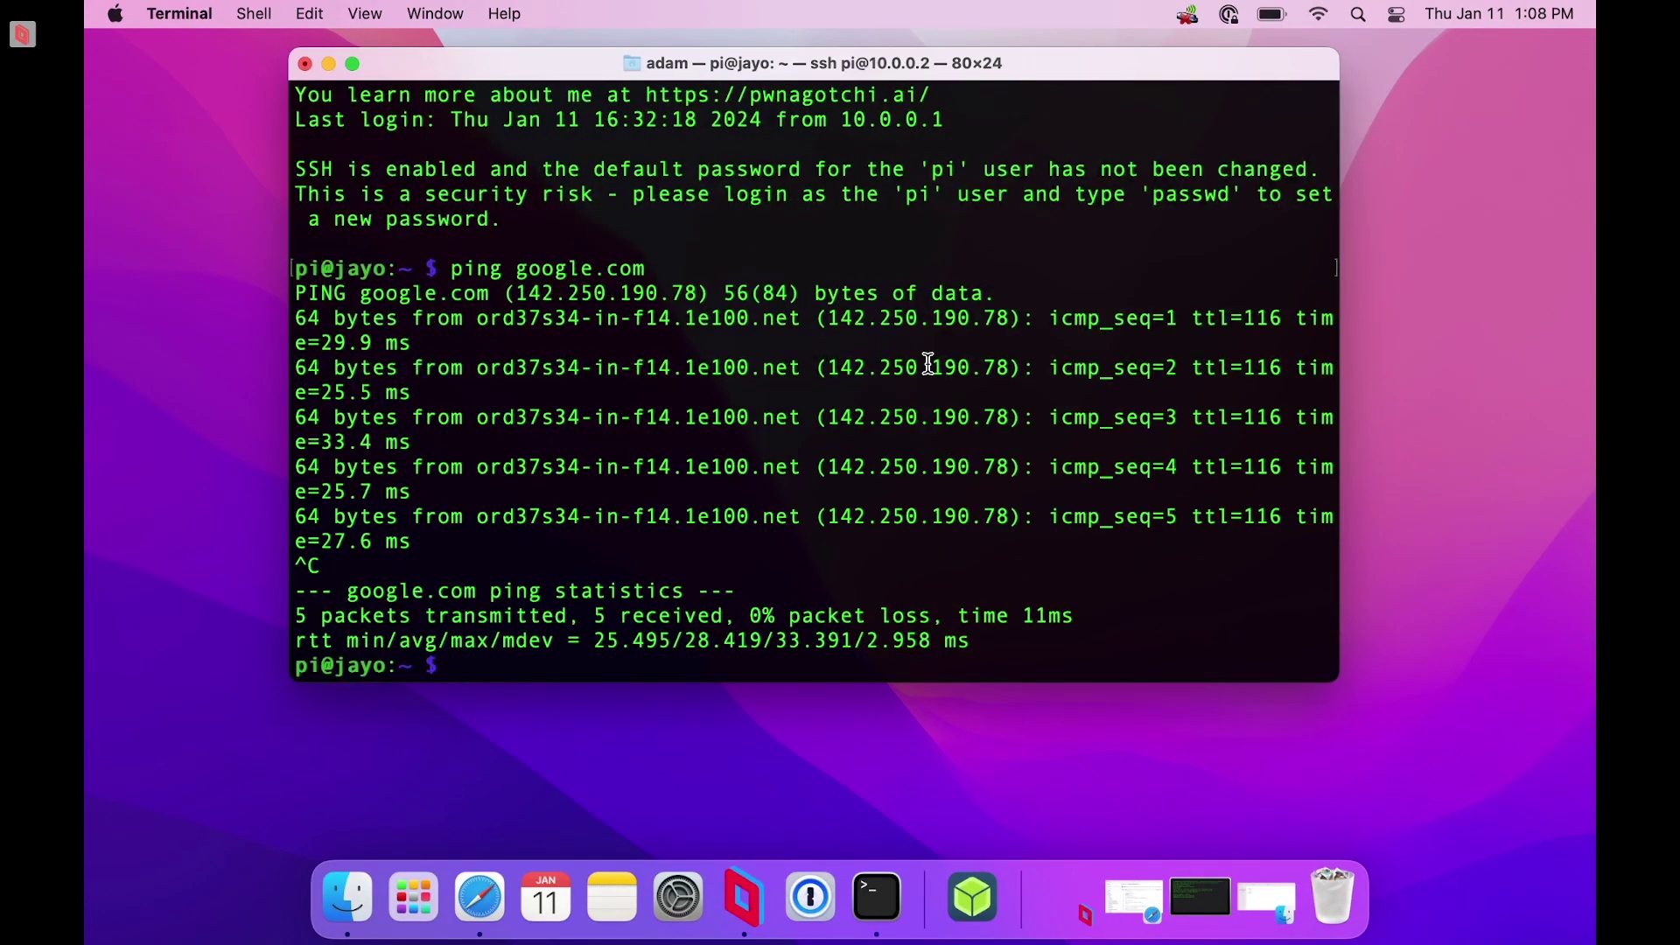
{"action": "left_click", "coordinate": [1356, 17]}
{"action": "key", "text": "Return"}
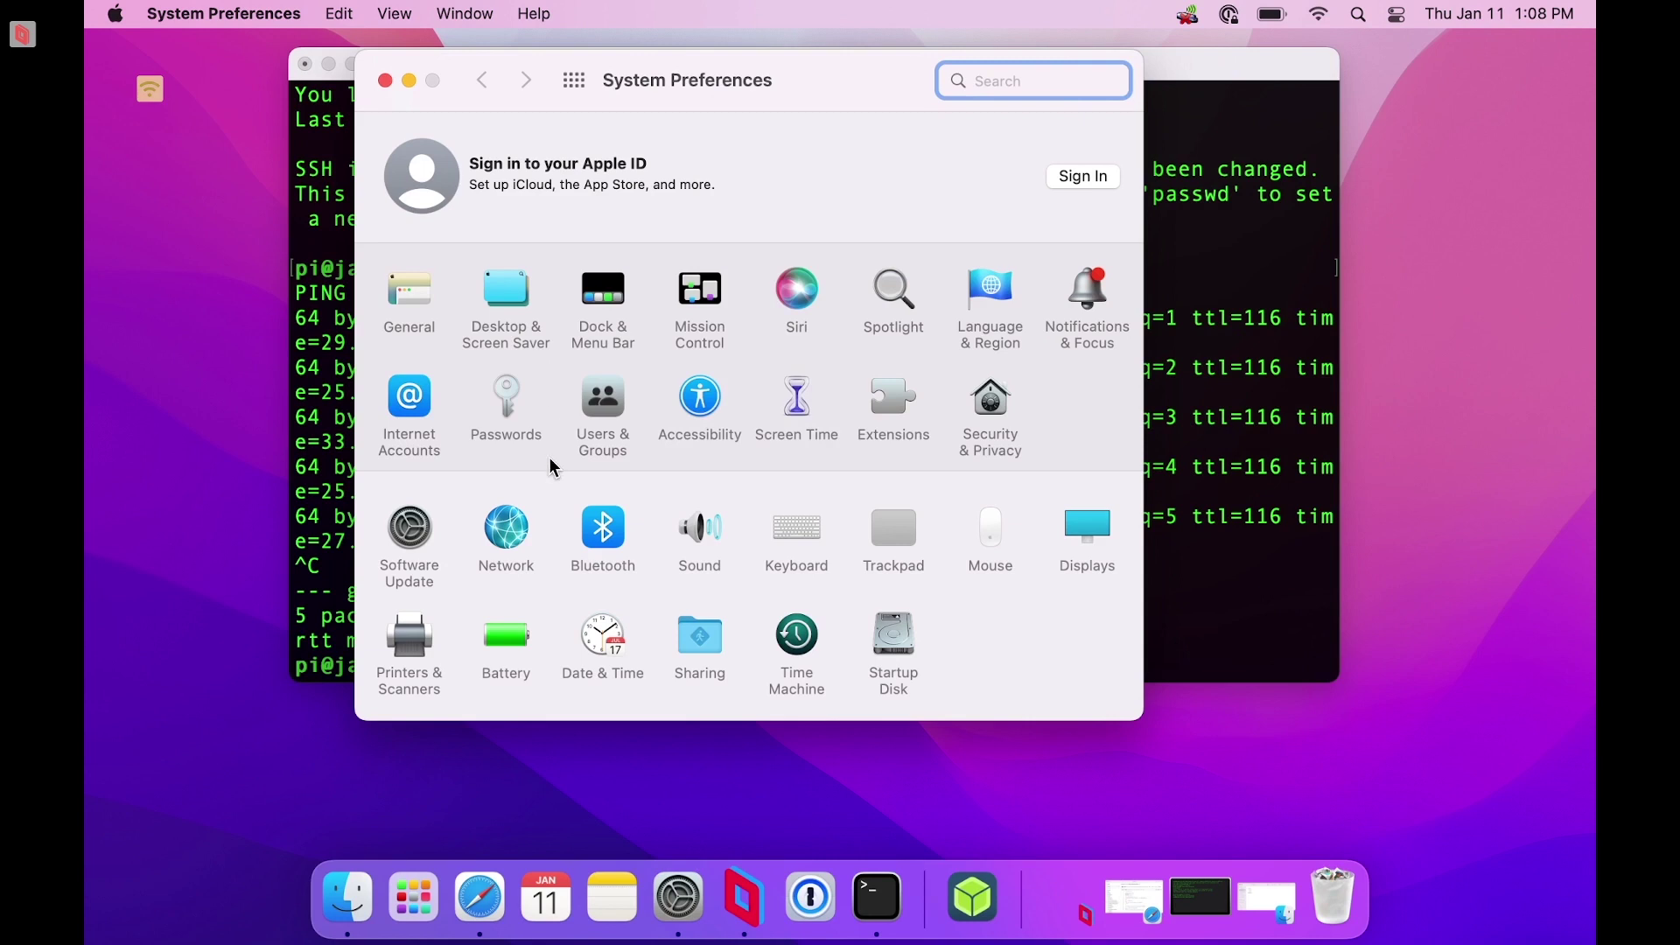
Check the Network pane showing RNDIS/Ethernet Gadget connected, then close System Preferences
{"action": "left_click", "coordinate": [508, 528]}
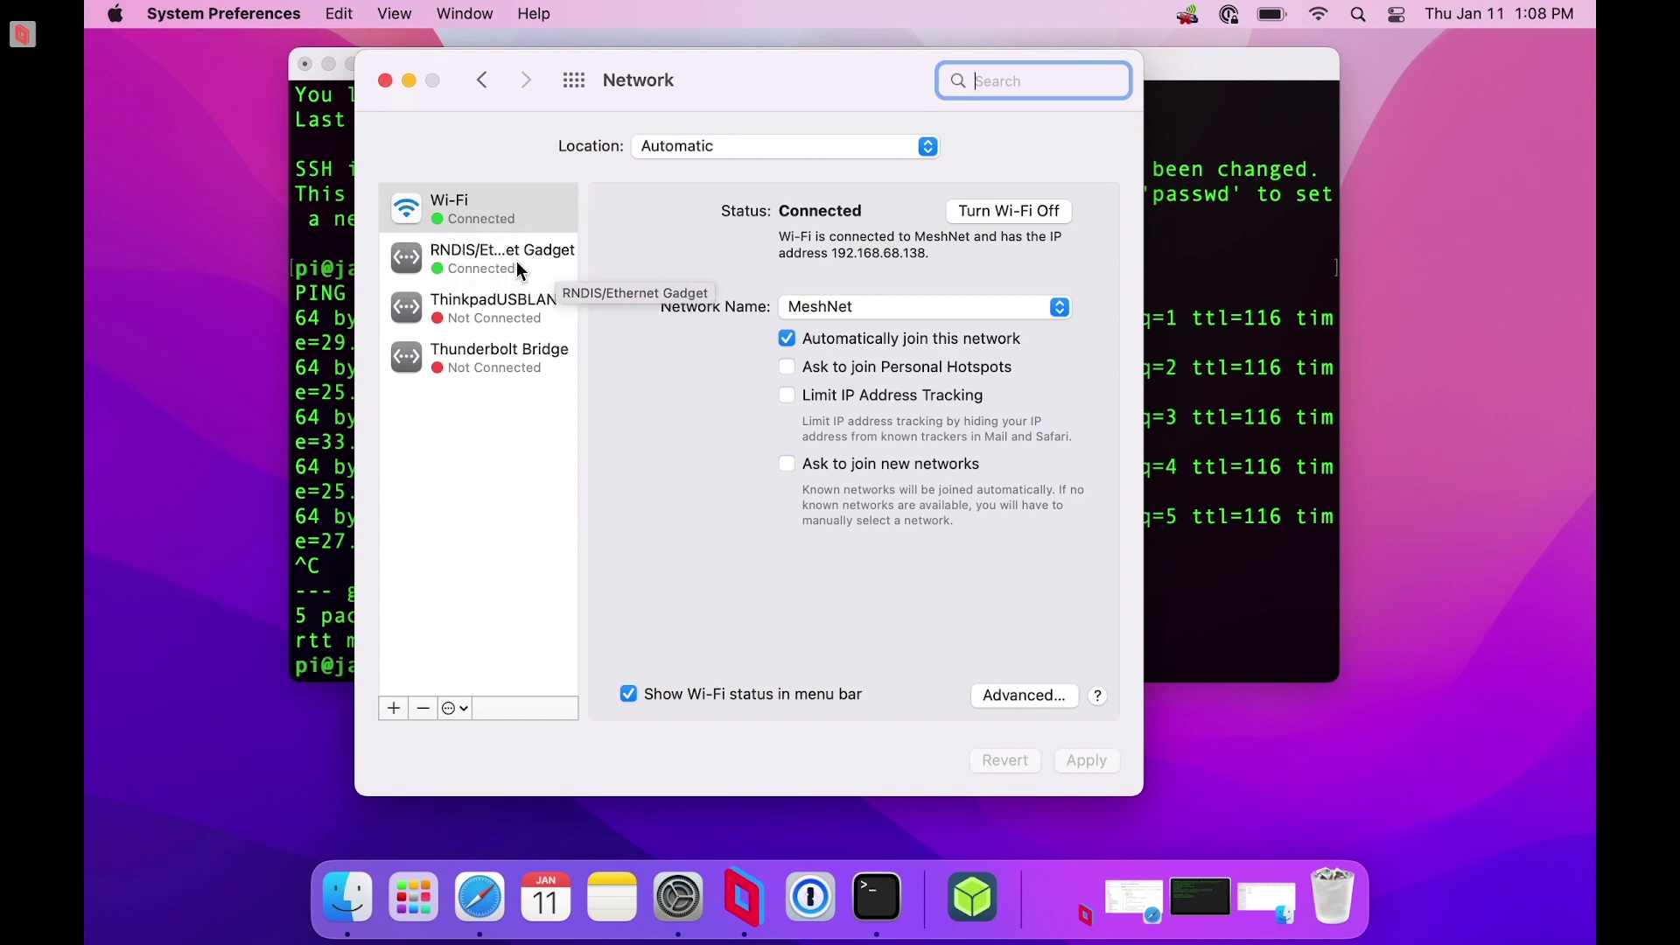
{"action": "left_click", "coordinate": [385, 81]}
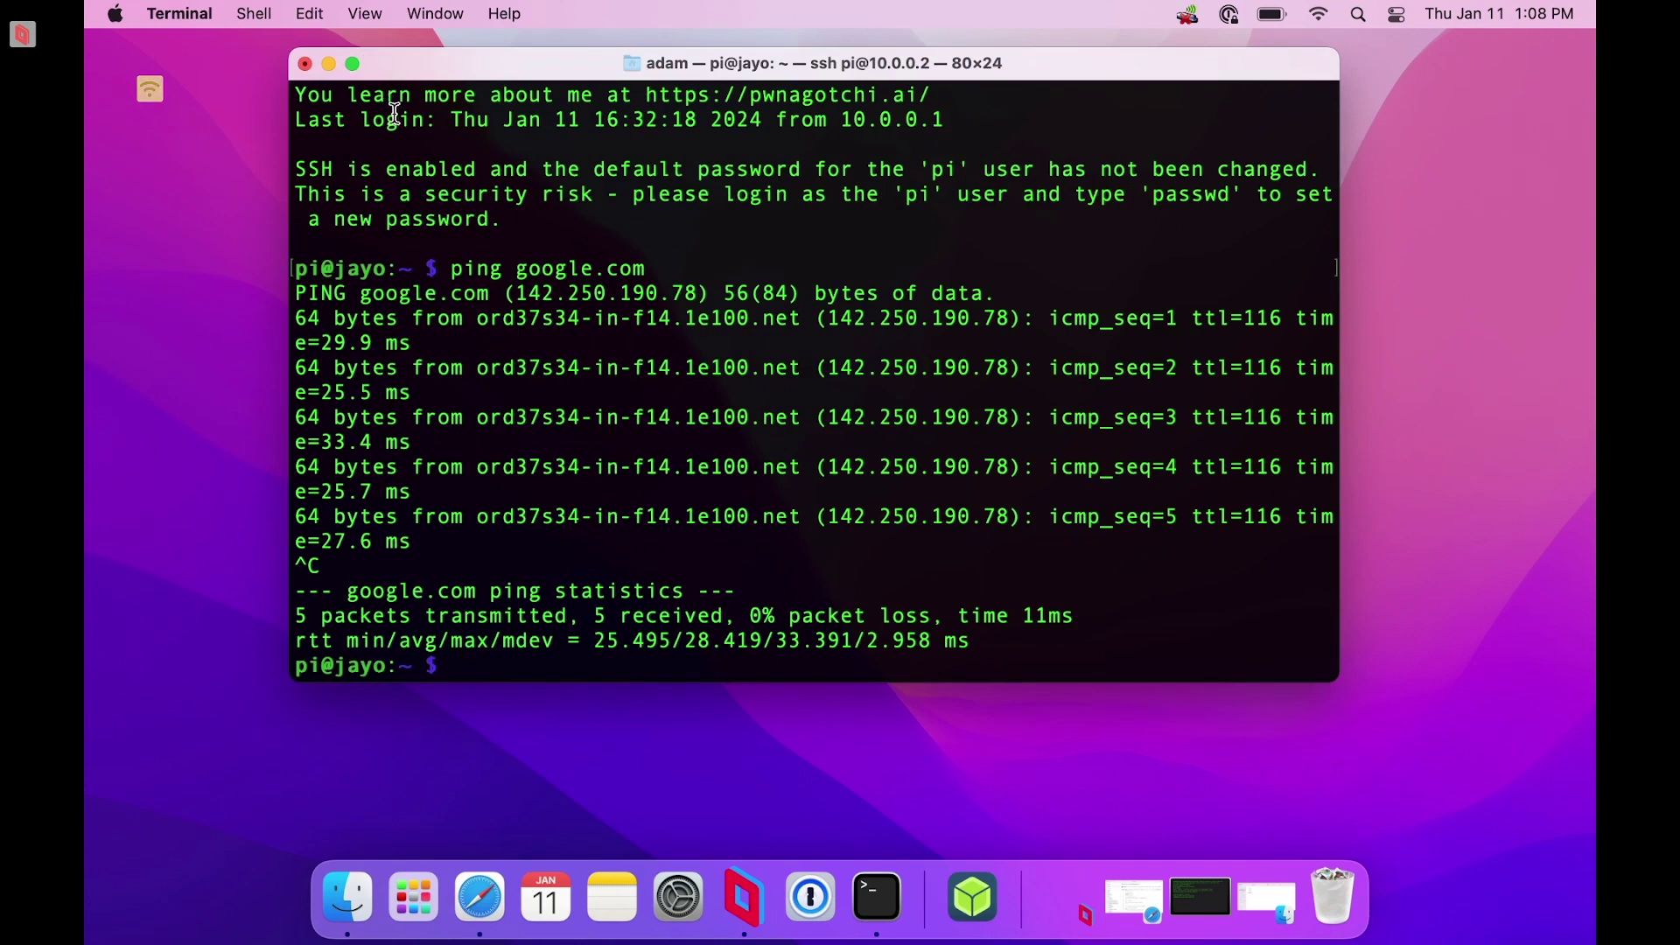